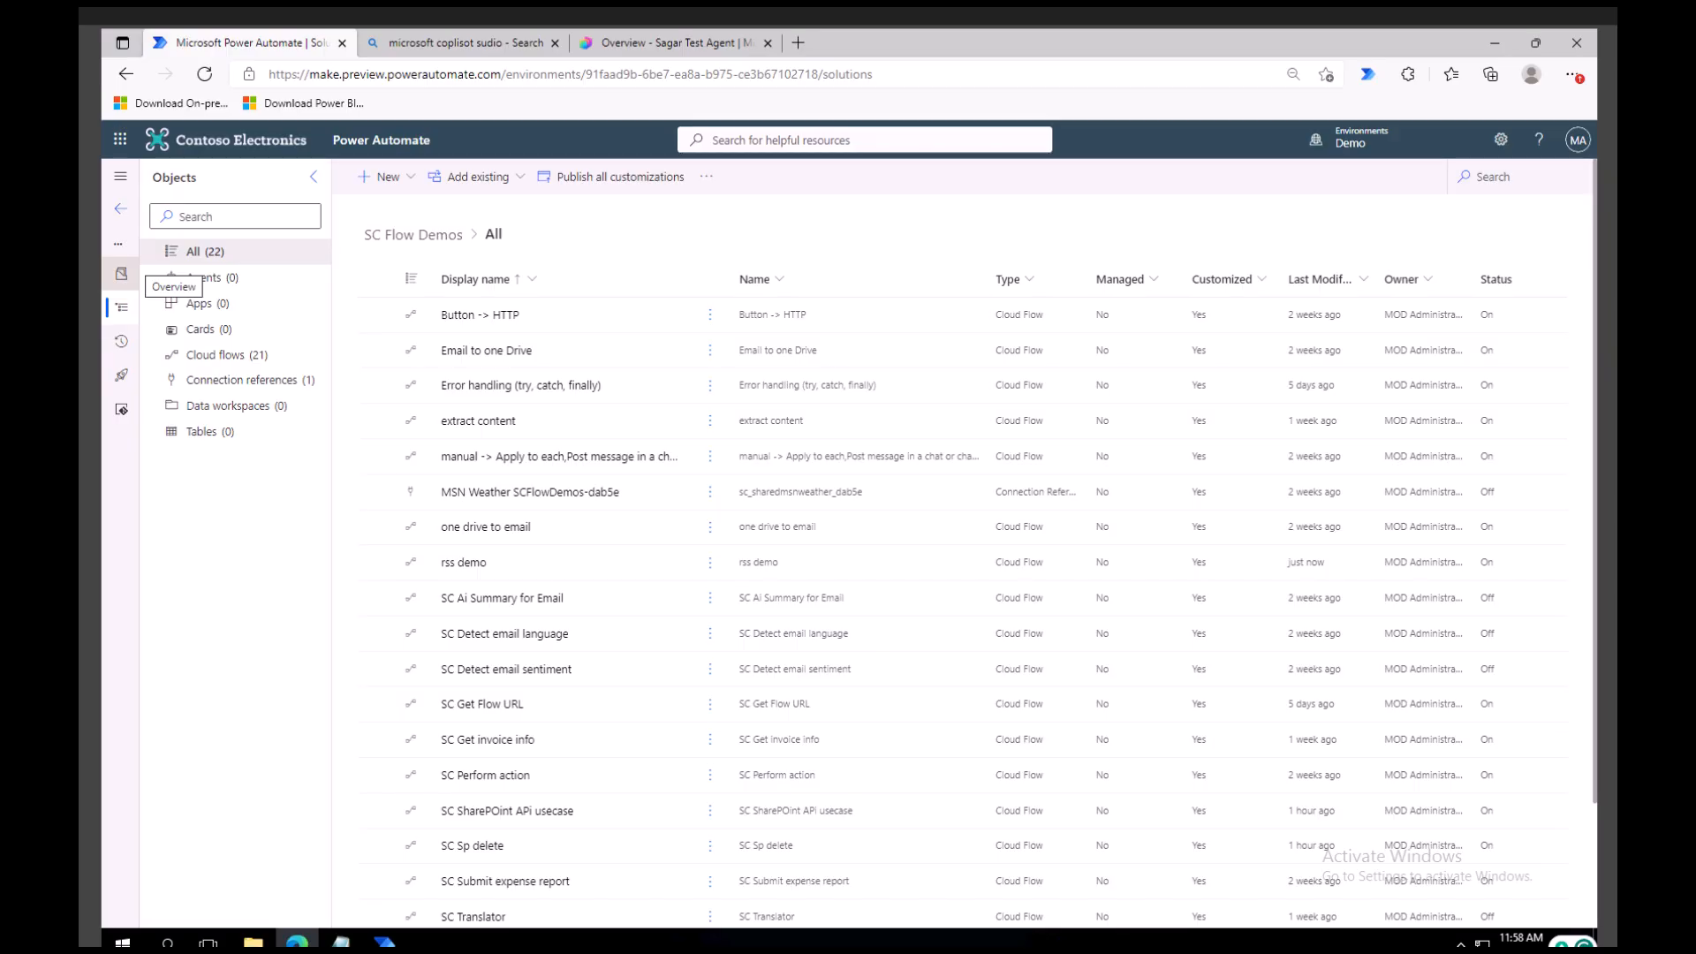
Create an instant cloud flow in the SC Flow Demos solution with the Manually trigger a flow trigger.
click(402, 178)
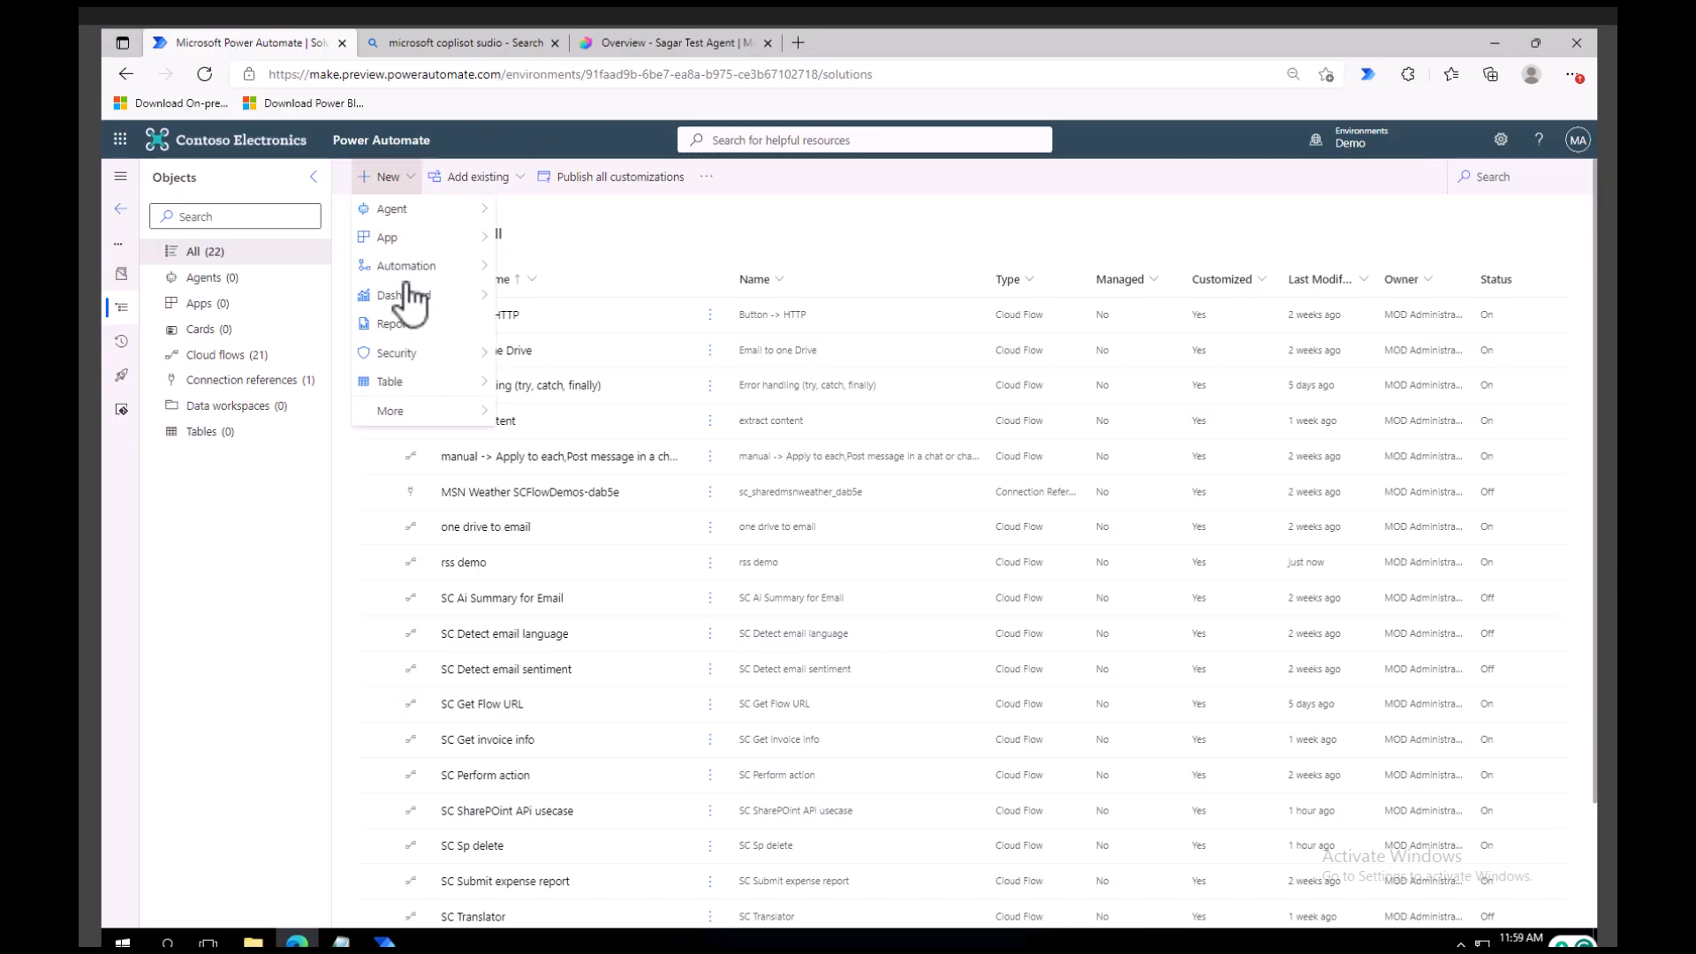
mouse_move(446, 269)
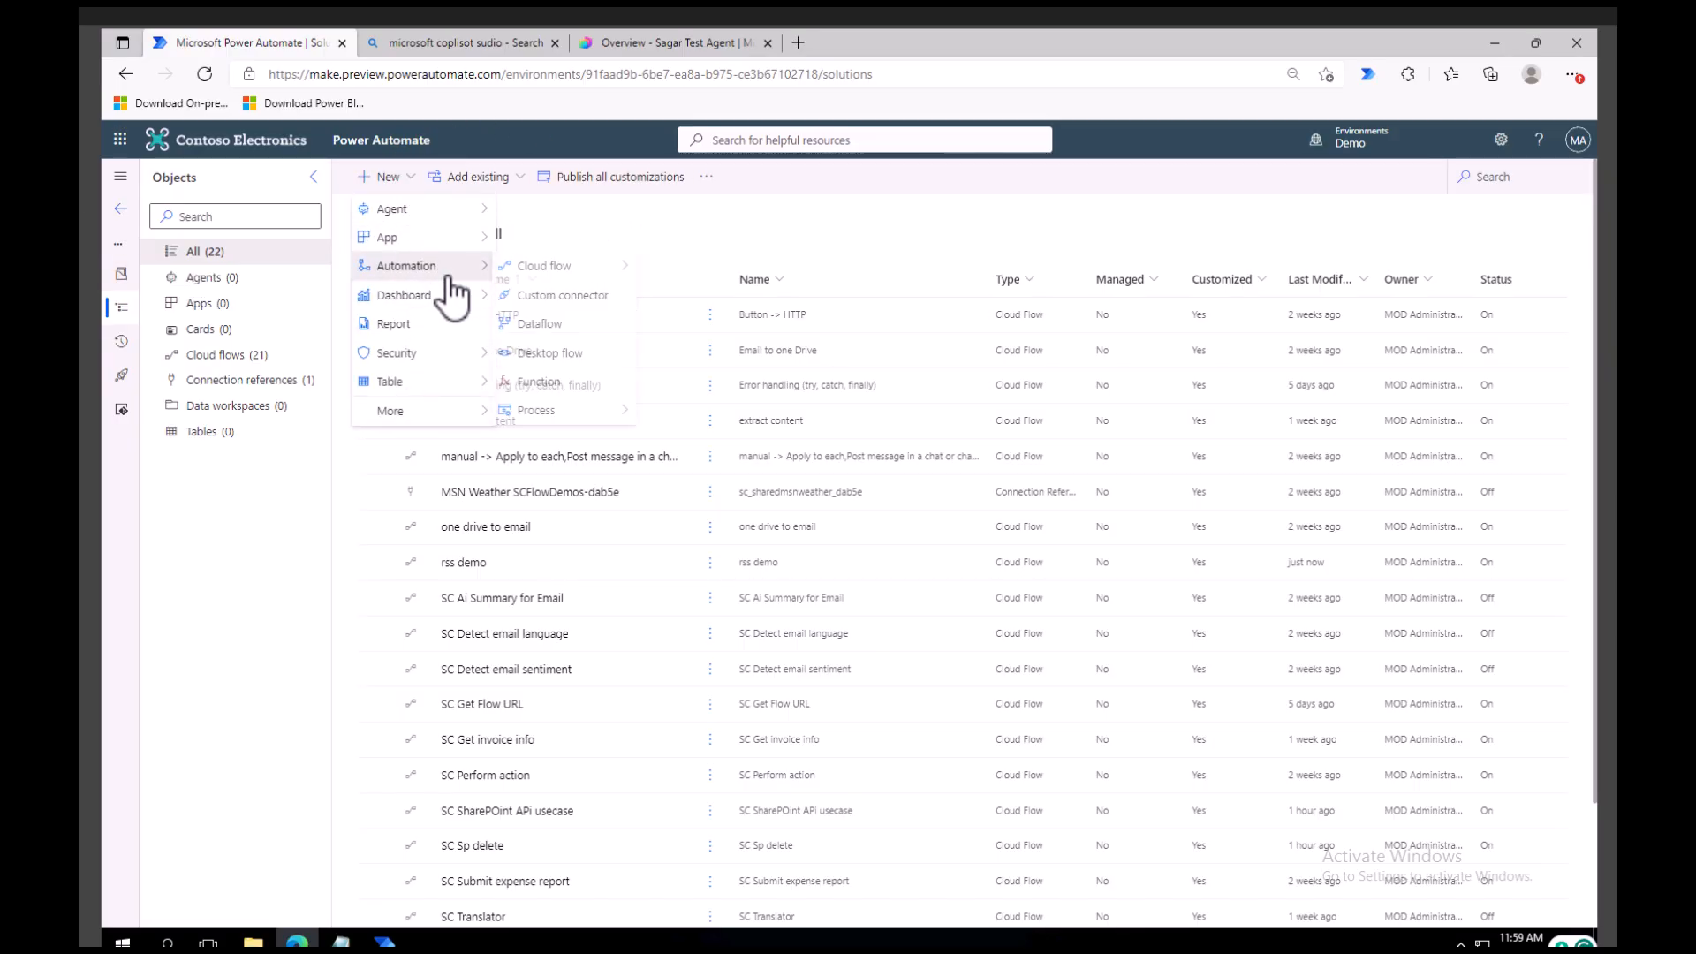
mouse_move(574, 267)
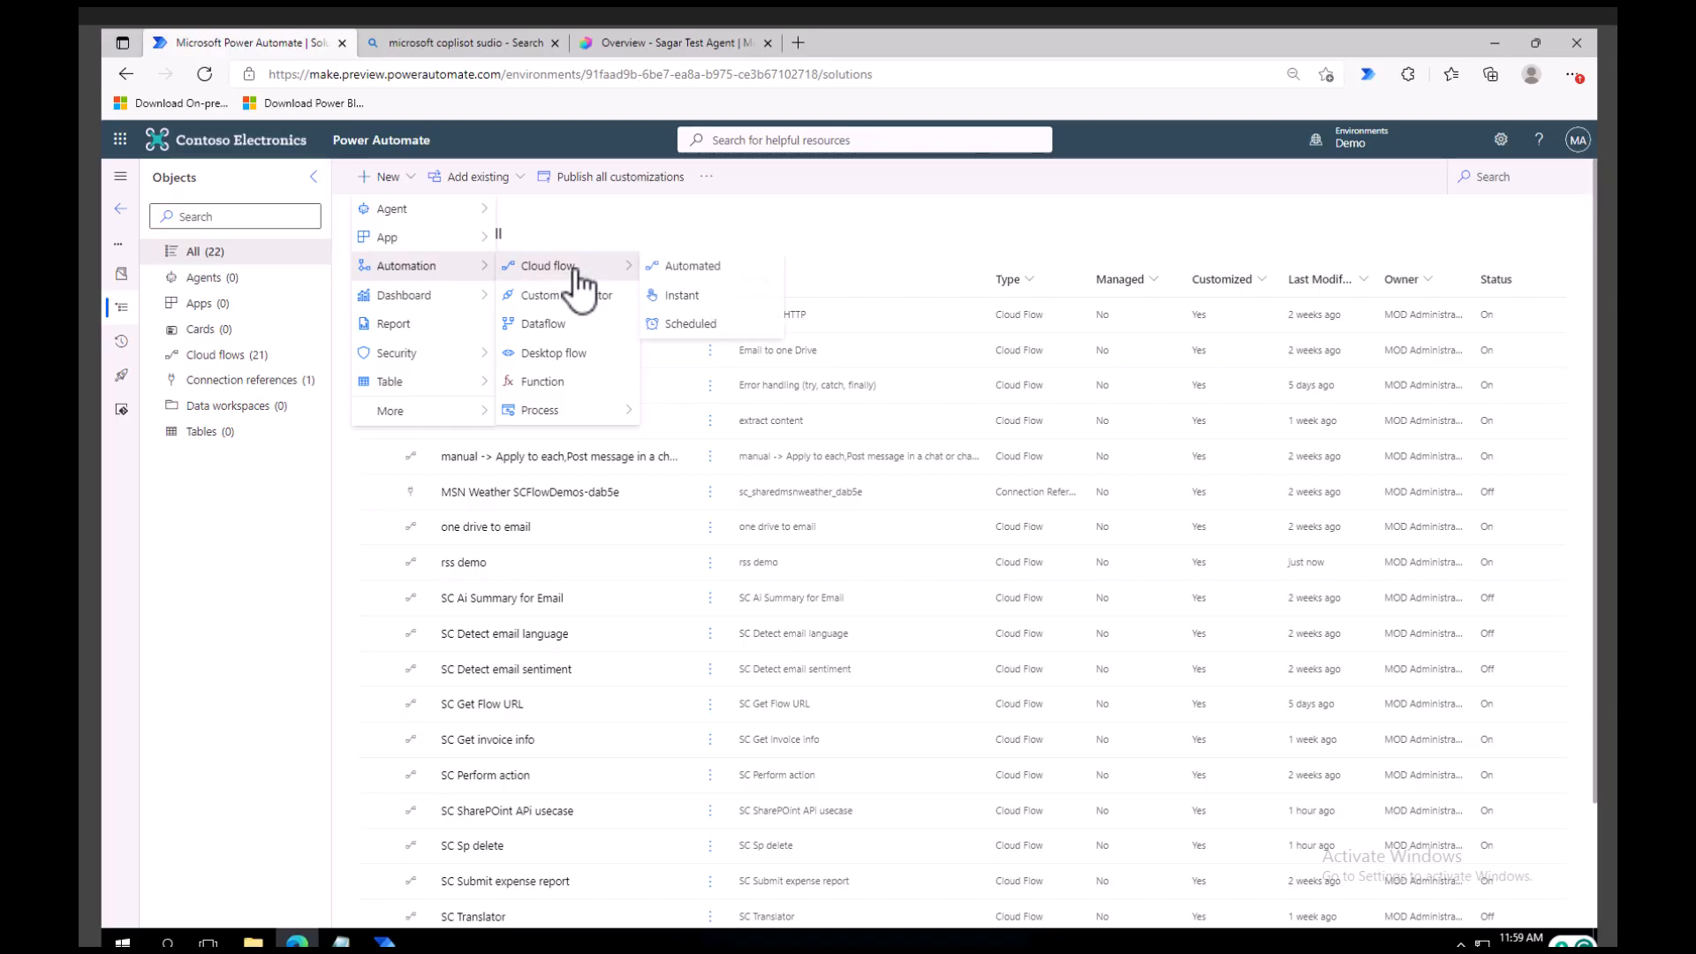
click(681, 299)
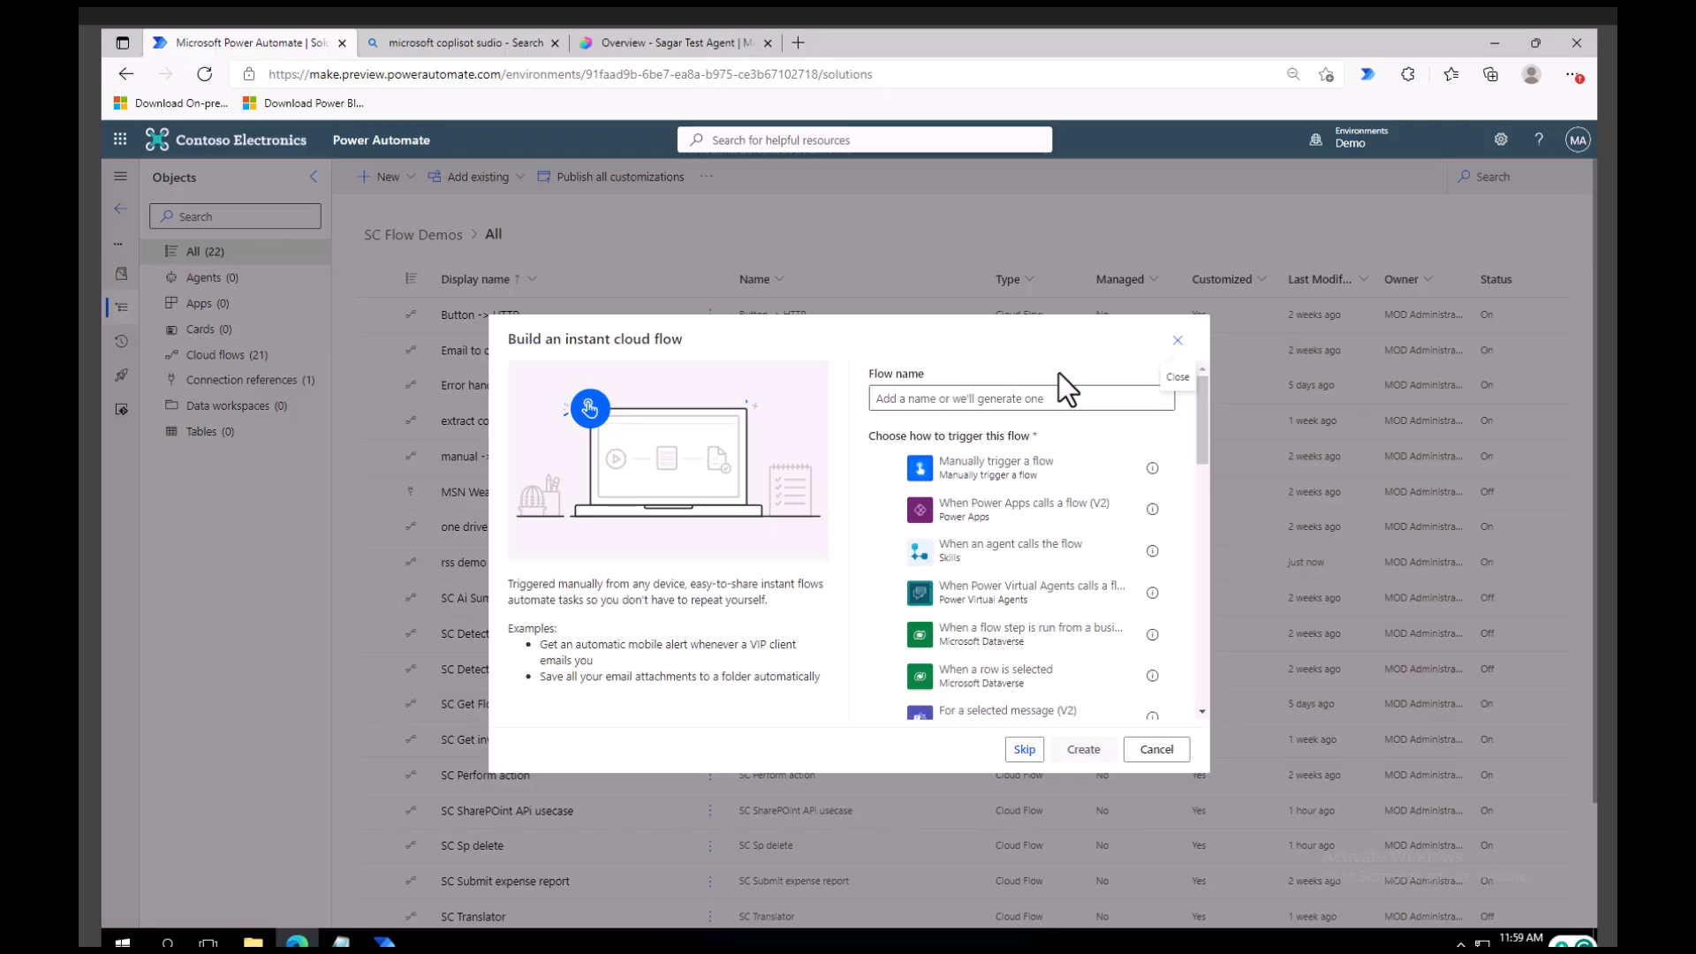
click(1007, 468)
click(1087, 751)
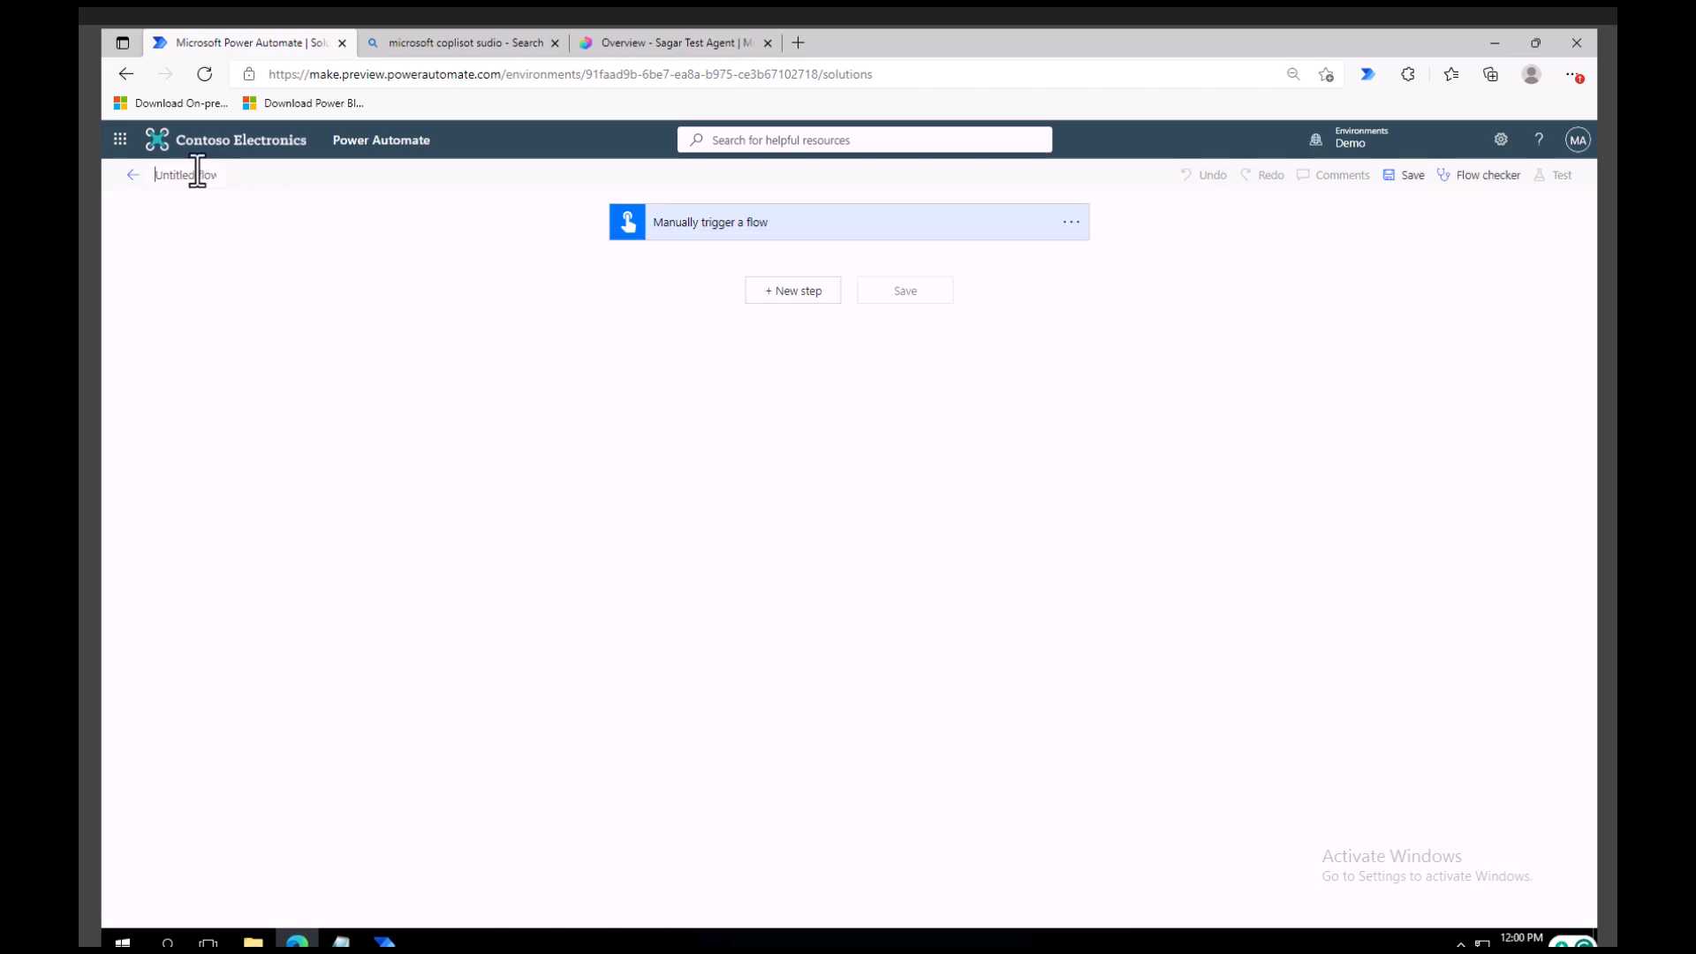
Name the flow "SC Parllel branch".
text(sd)
text( Parllel)
text( bracn)
key(BackSpace)
text(nch)
Switch to the blank Notepad document and write the heading "New email arrives" followed by an empty line.
click(341, 942)
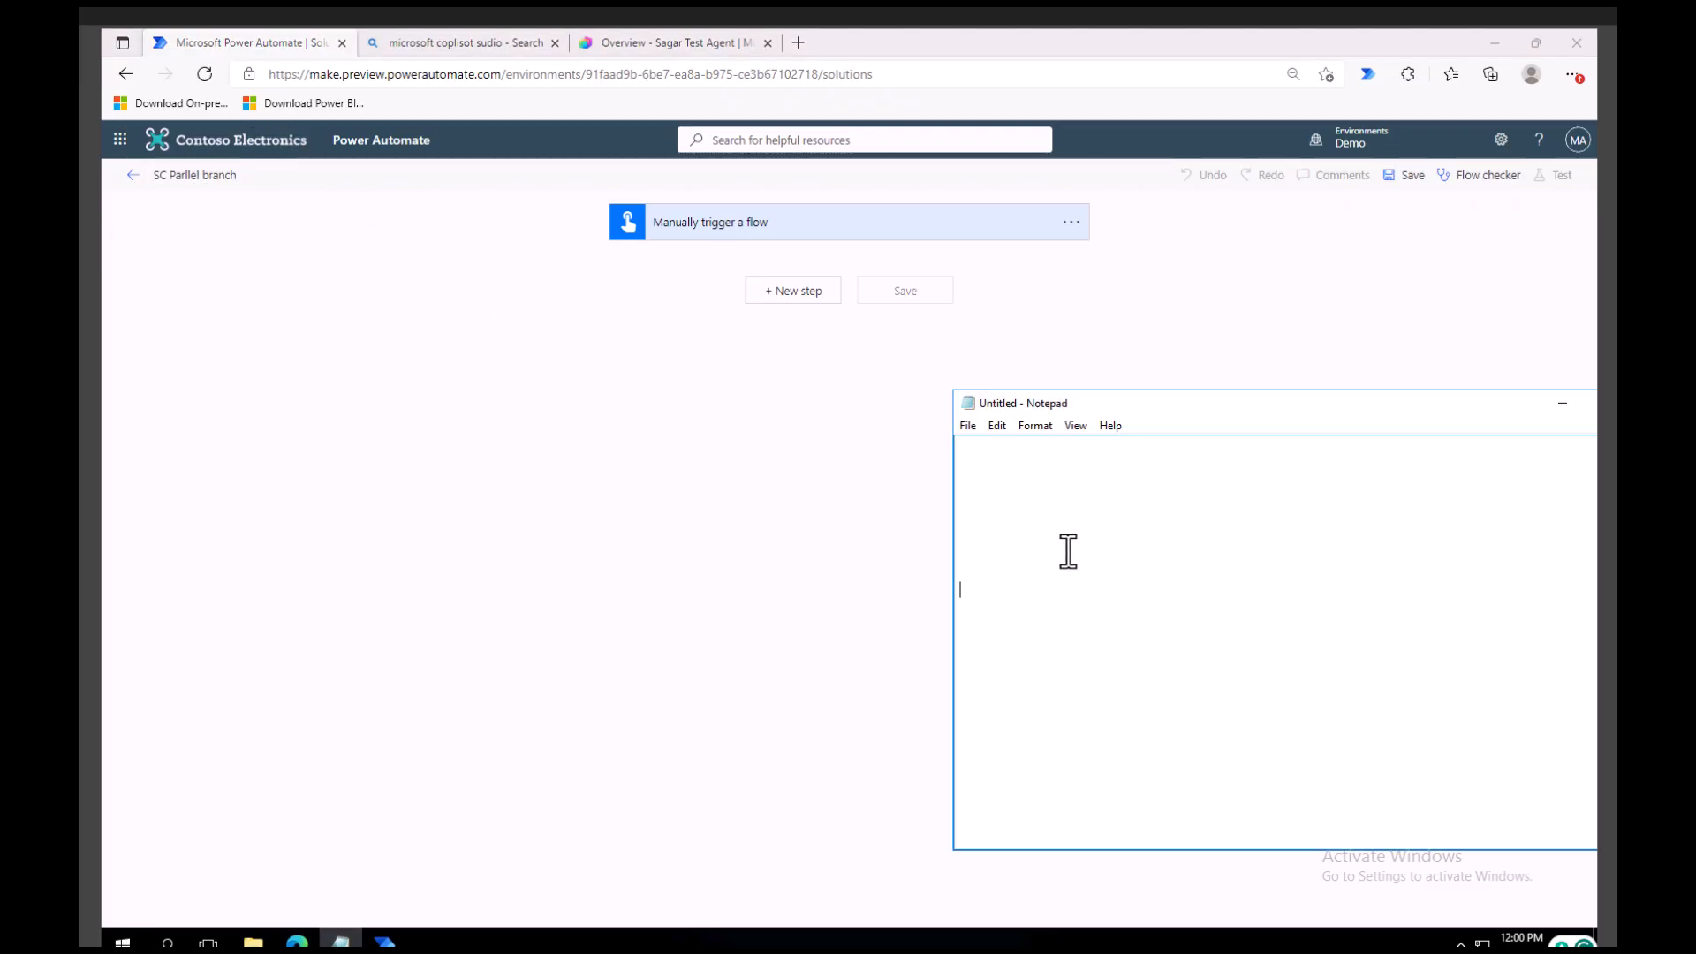
click(1017, 581)
text(New m)
key(BackSpace)
text(email arrives)
key(Return)
key(Return)
Add the first list item "1. post message in team channel" below the heading in the notes.
text(1. post message in team cahnn)
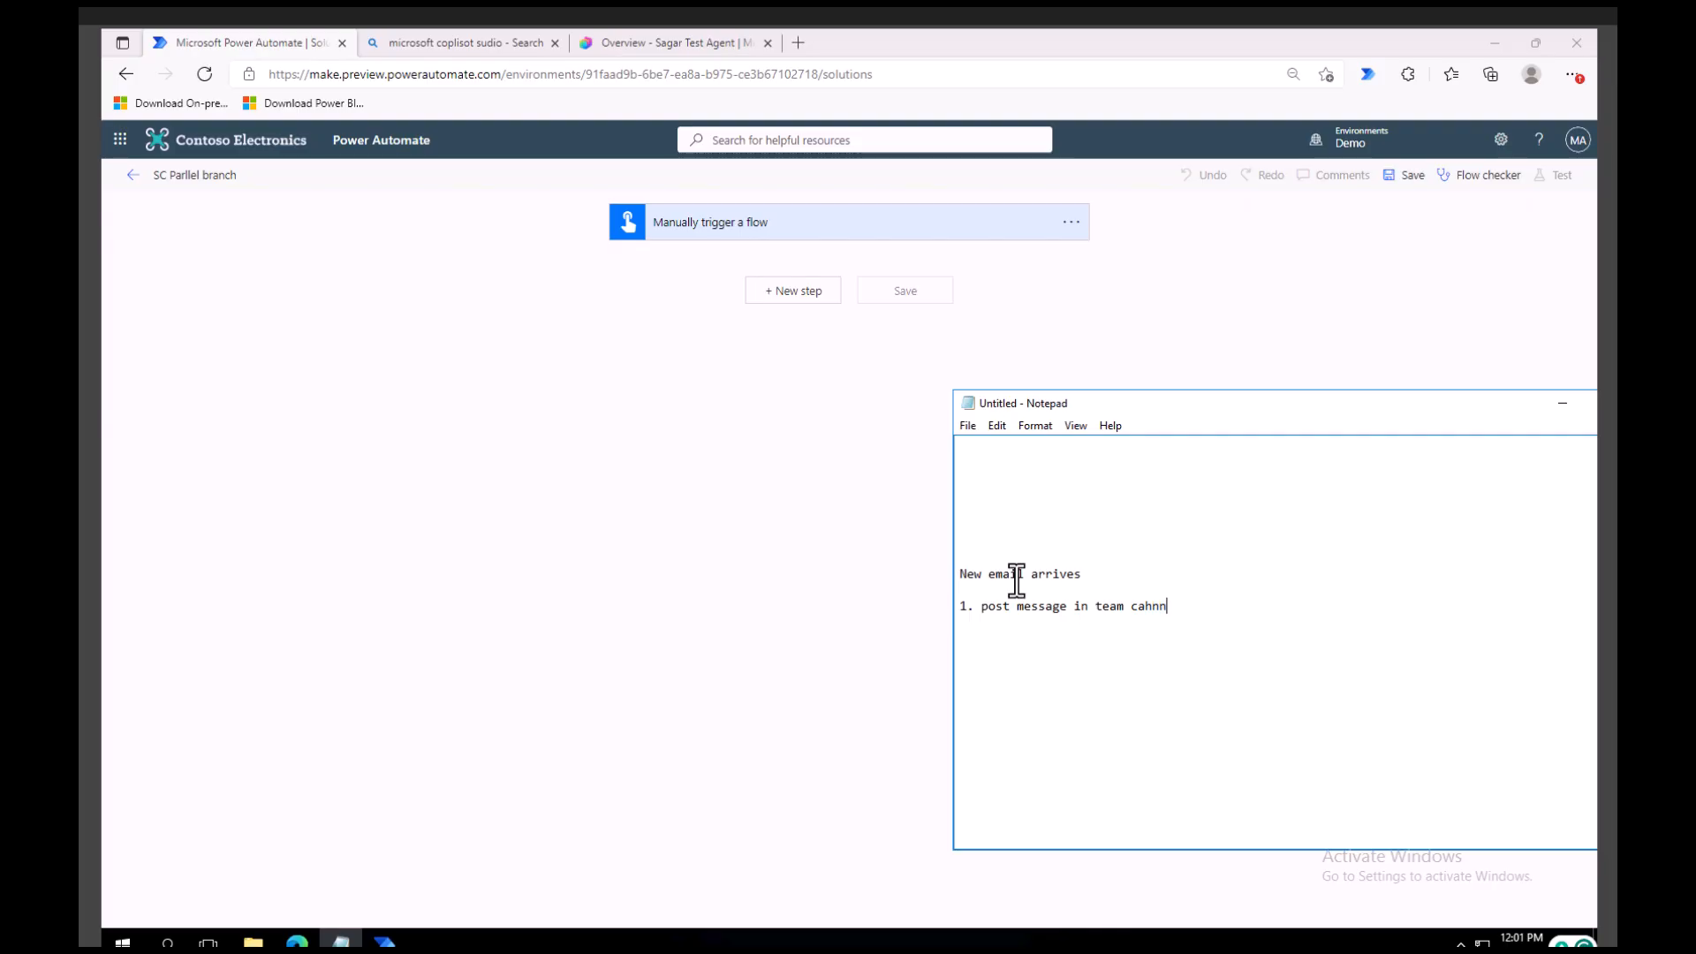
key(BackSpace)
key(BackSpace)
key(BackSpace)
text(hannel)
key(Return)
Add the second list item "2. Create record in sp list" to the notes.
text(2. )
text(Create I)
text(tem)
key(BackSpace)
key(BackSpace)
key(BackSpace)
key(BackSpace)
text(record in sp list)
key(Return)
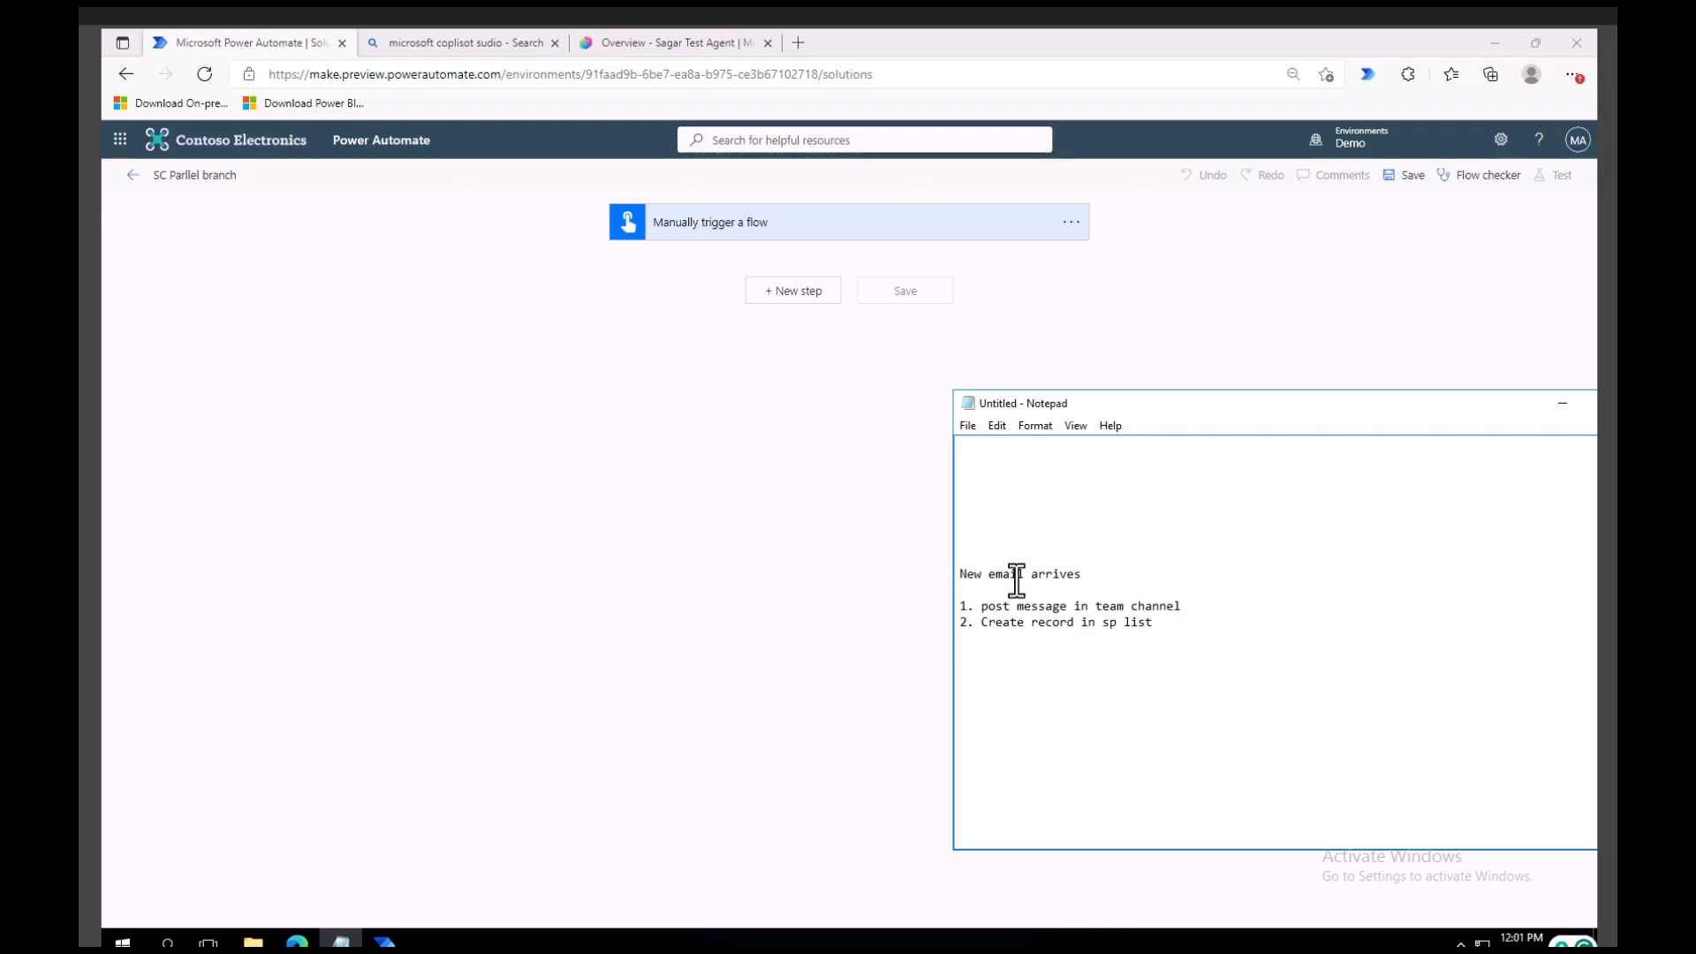
Write the closing line "Revert to original email" below the two list items in the notes.
text(Revert to original email)
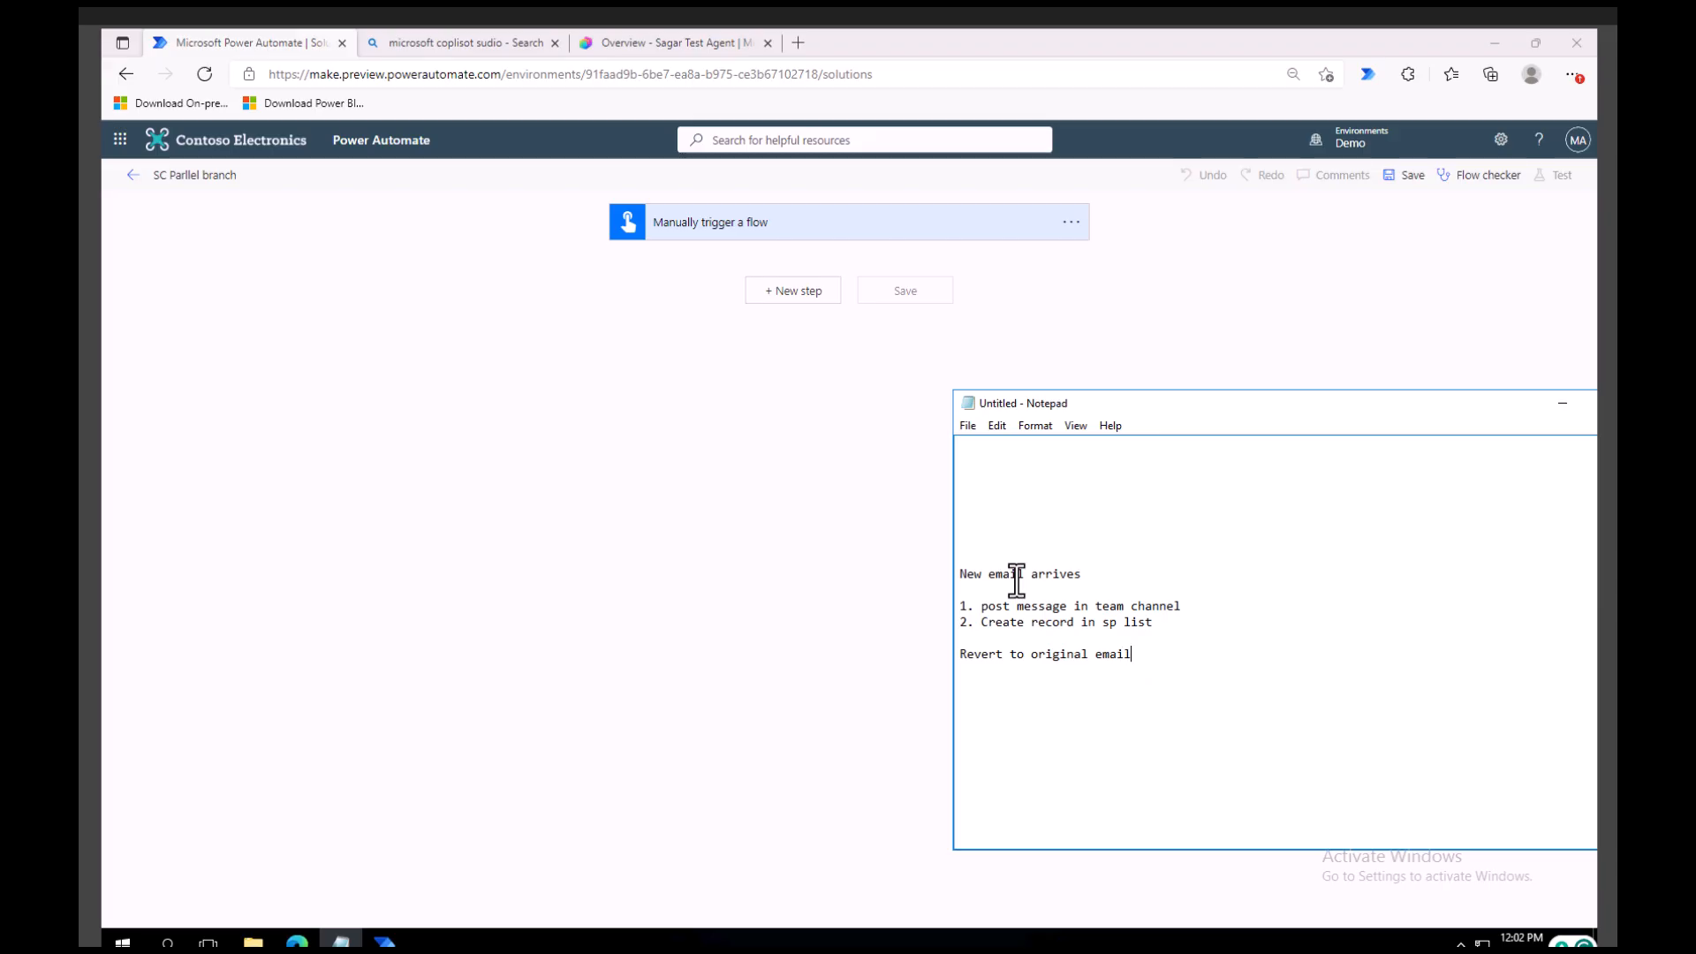
drag(976, 606, 958, 607)
click(973, 624)
drag(1088, 575, 938, 573)
drag(1184, 607, 979, 608)
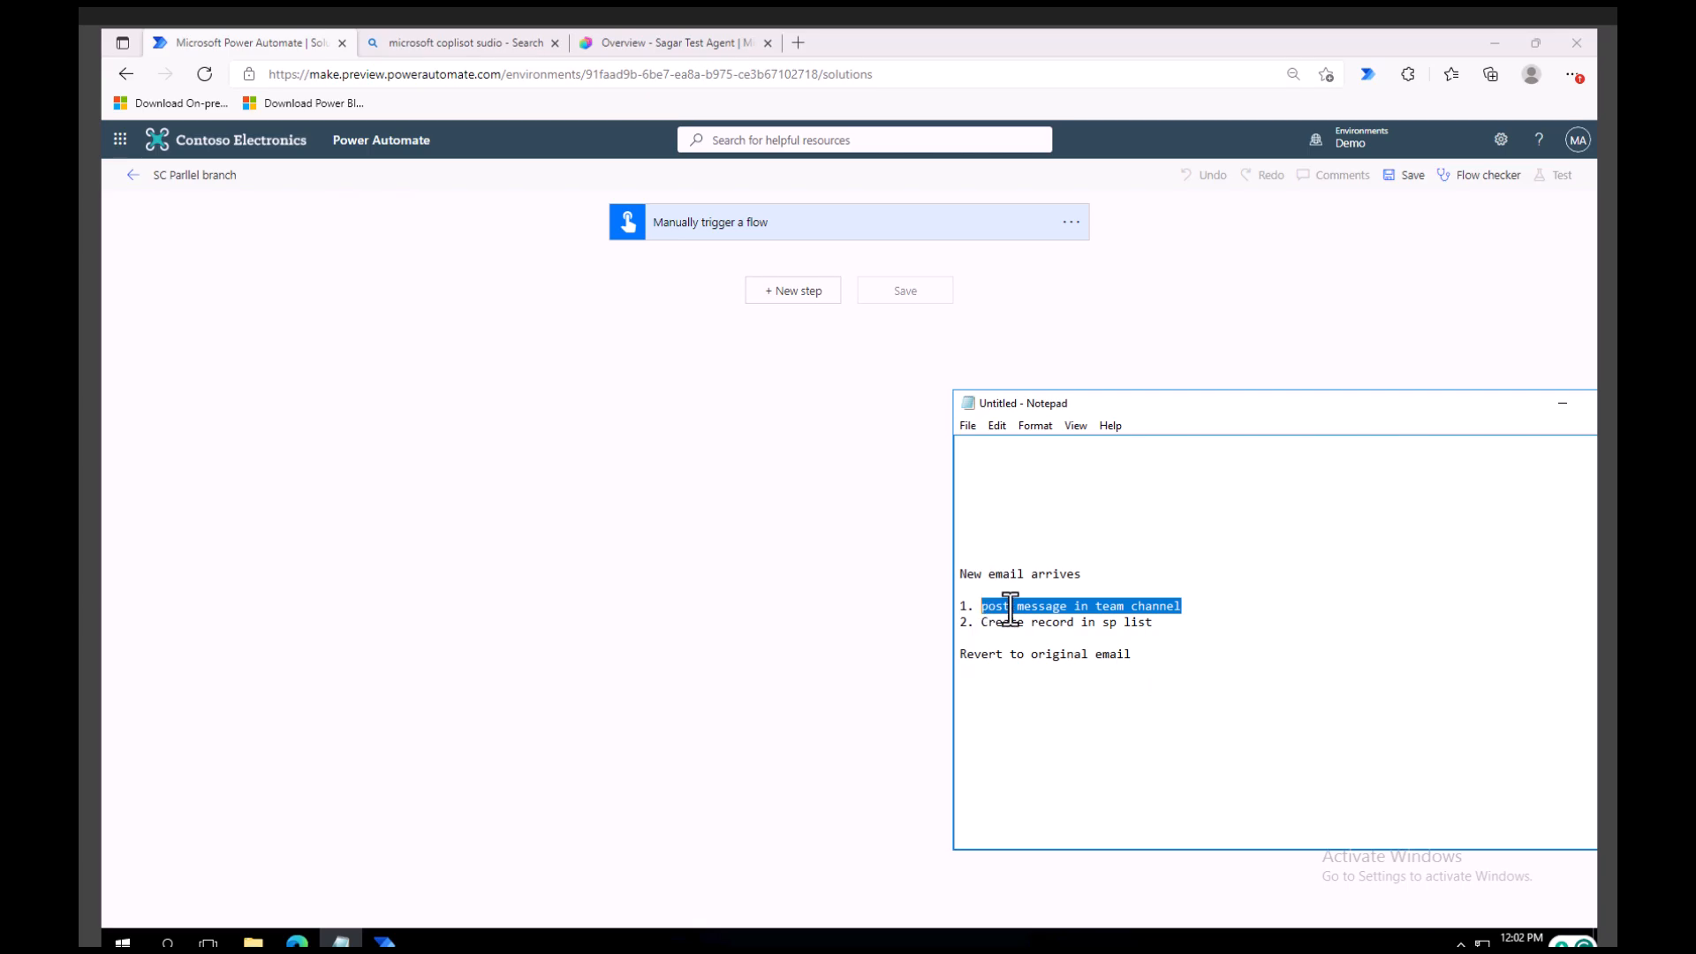
click(1029, 593)
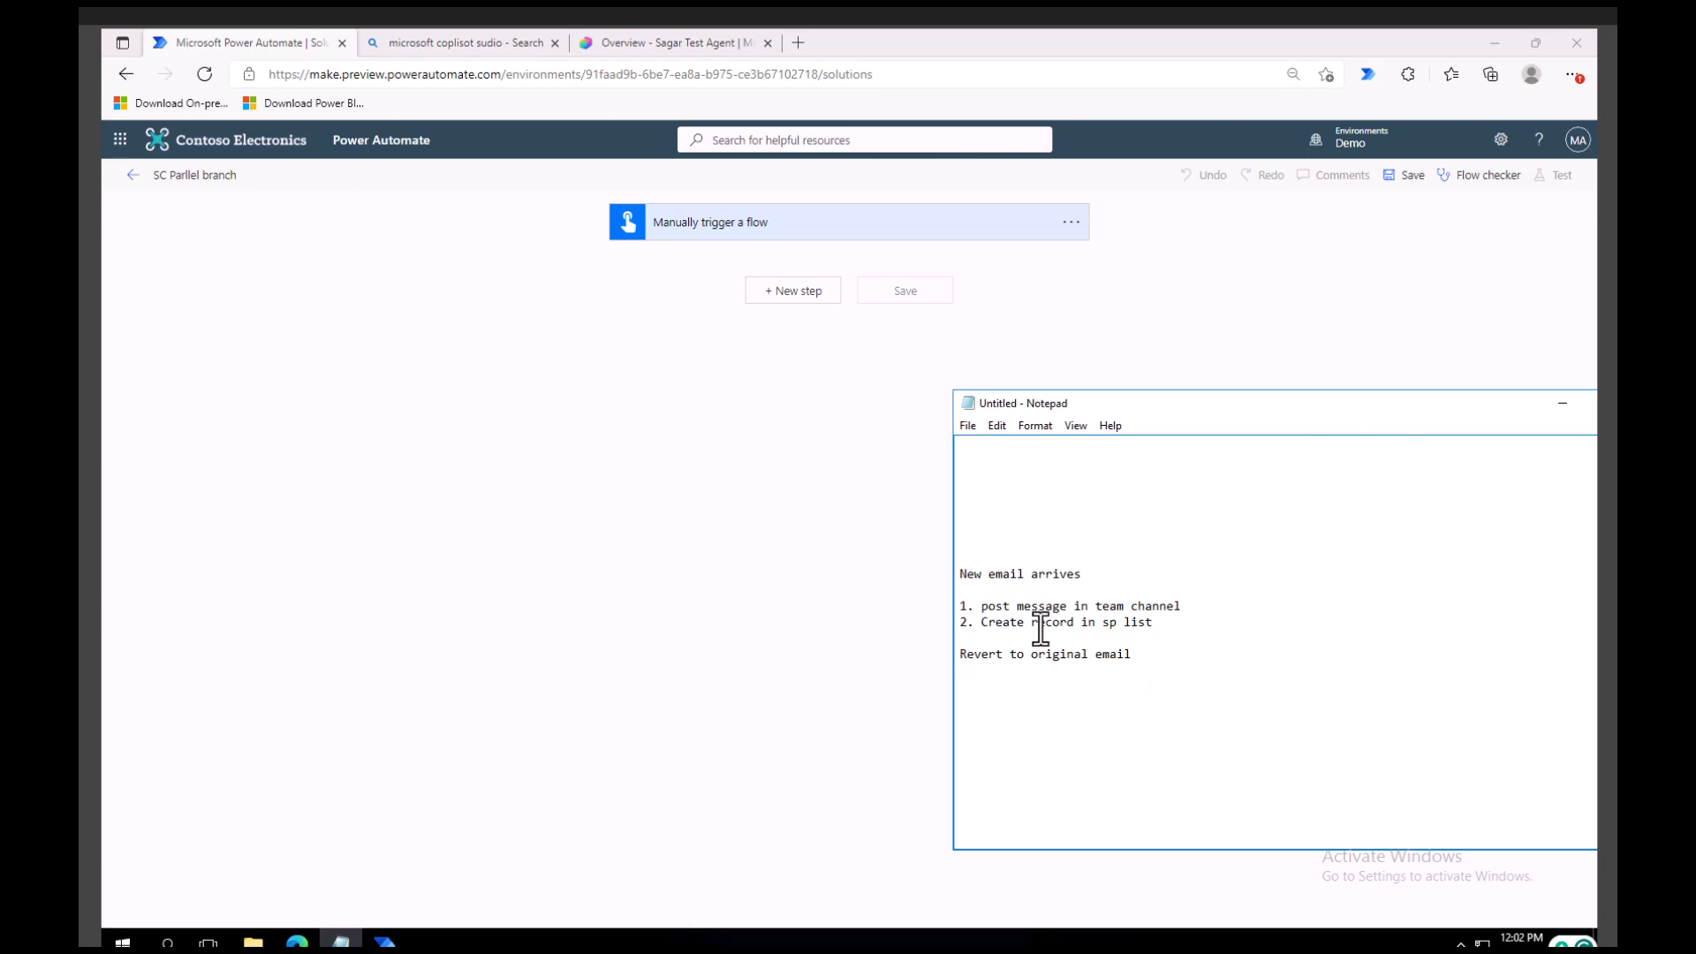
drag(1165, 624, 986, 613)
click(1164, 641)
Write the sequence "email- sp- teams" above the New email arrives heading in the notes.
click(988, 480)
text(emai)
text(- teams - sp)
key(BackSpace)
key(BackSpace)
key(BackSpace)
key(BackSpace)
key(BackSpace)
key(BackSpace)
key(BackSpace)
key(BackSpace)
key(BackSpace)
key(BackSpace)
text(sp- teams)
drag(1080, 480, 1018, 479)
click(1153, 623)
drag(1077, 574, 952, 574)
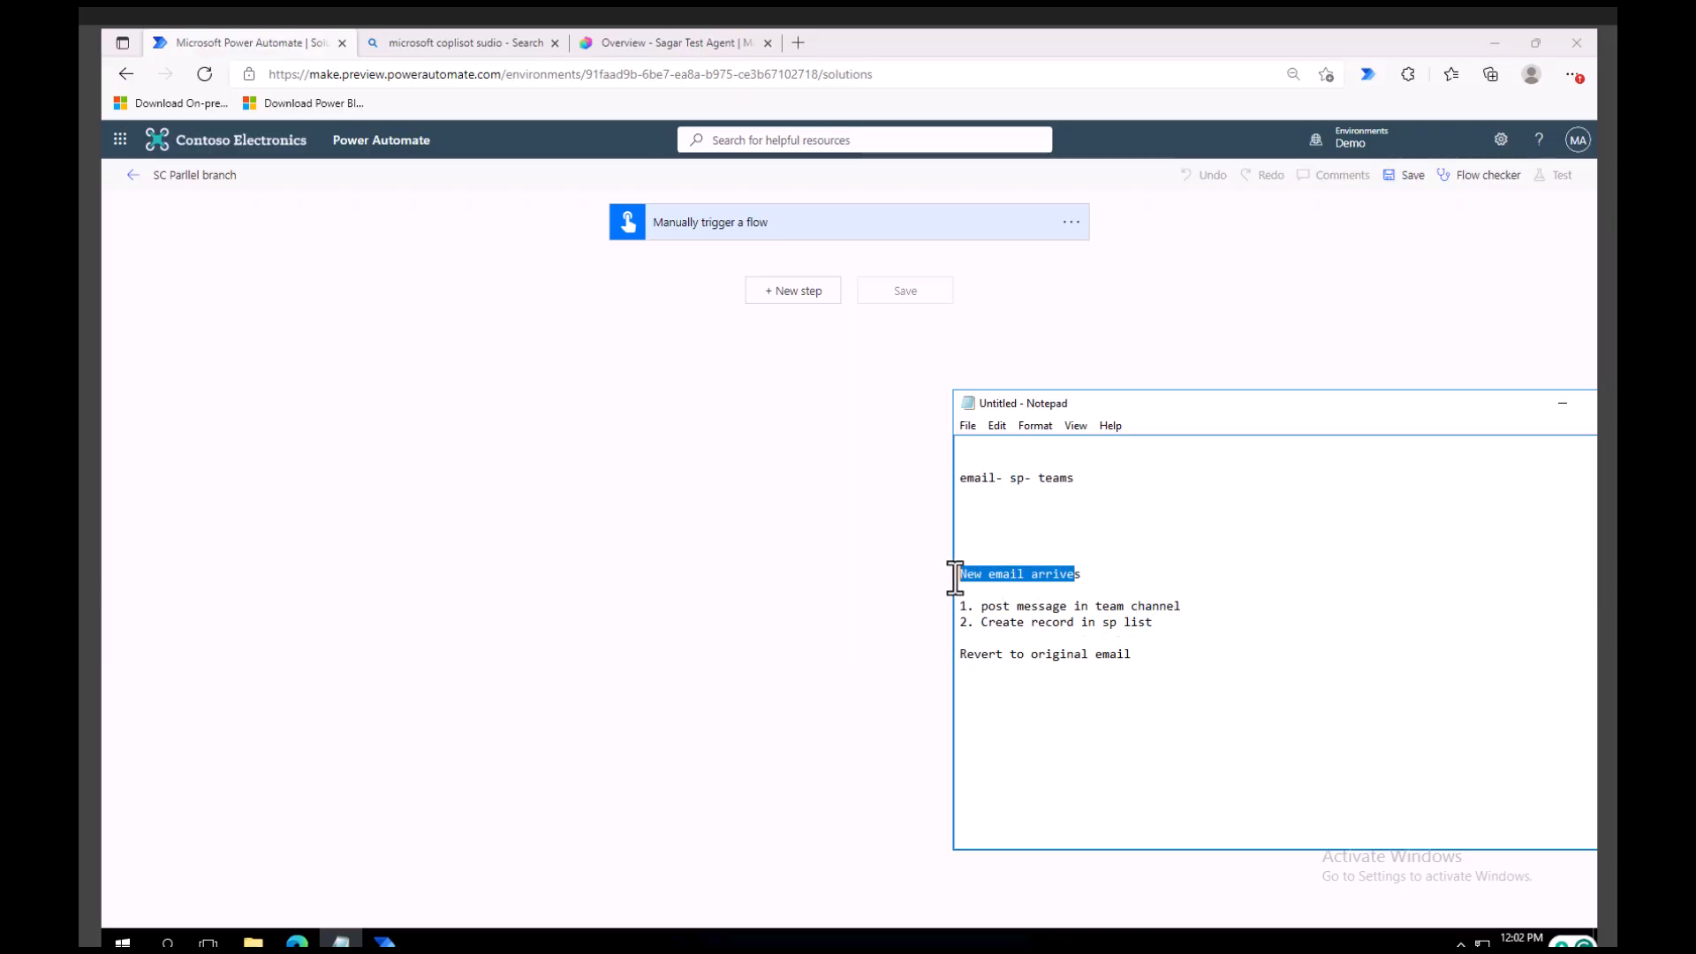
click(1002, 575)
drag(1083, 575, 953, 579)
click(1178, 623)
drag(1156, 622, 954, 606)
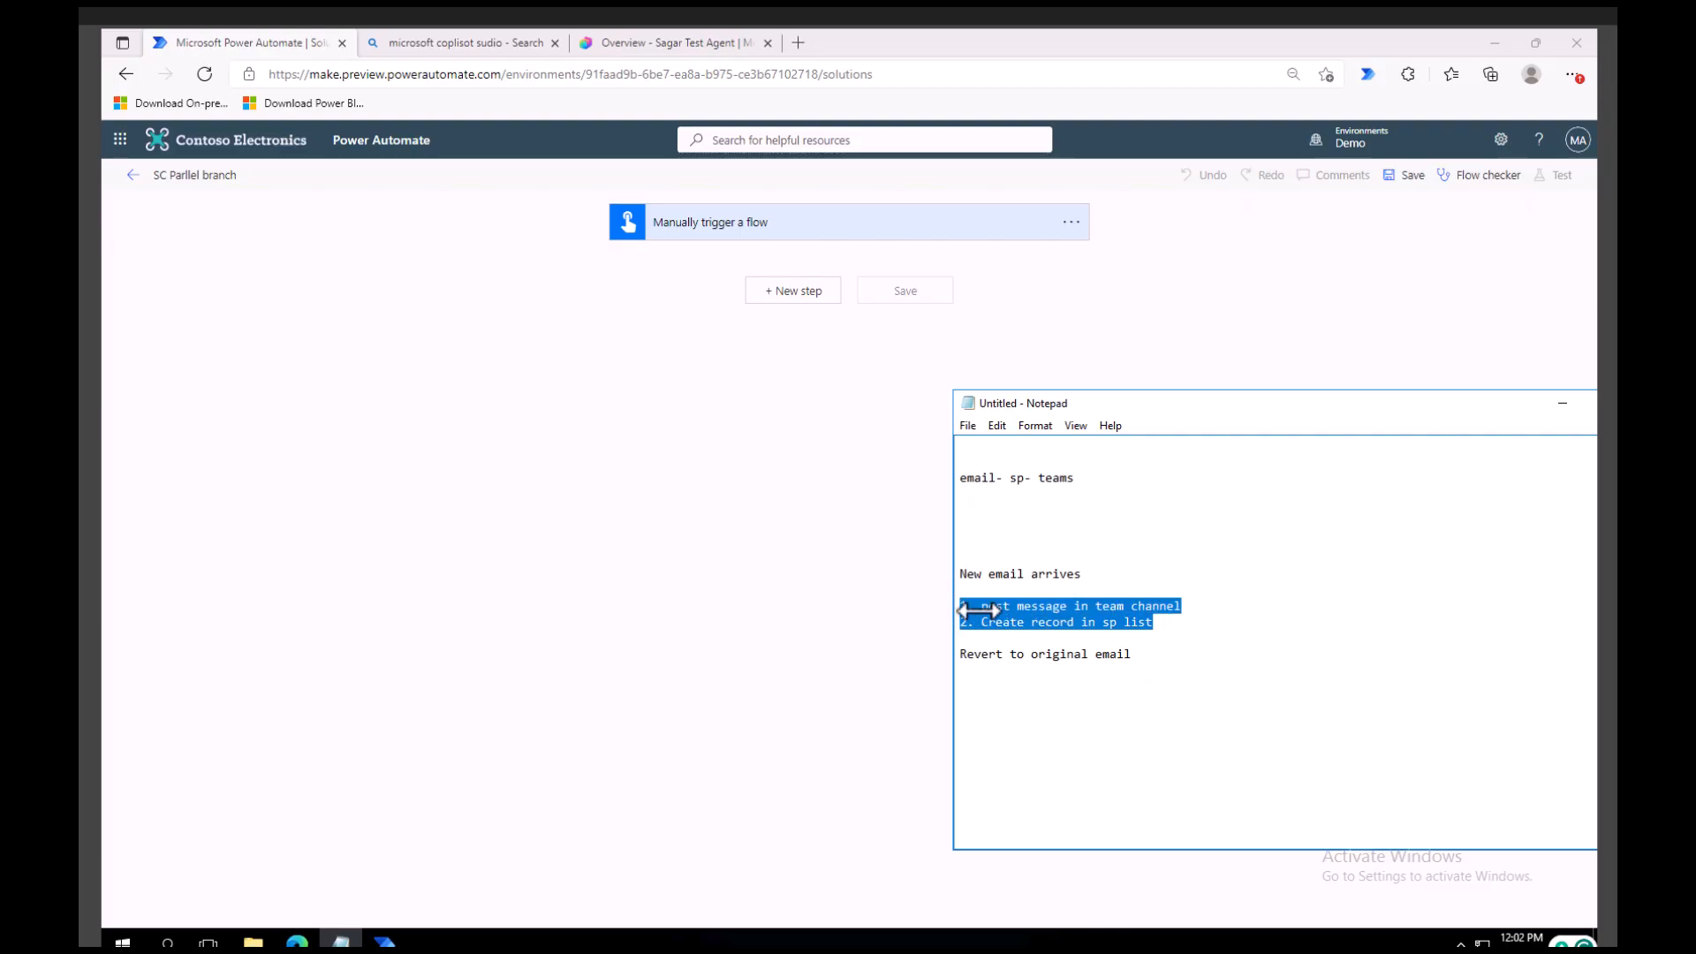
drag(1158, 655, 958, 658)
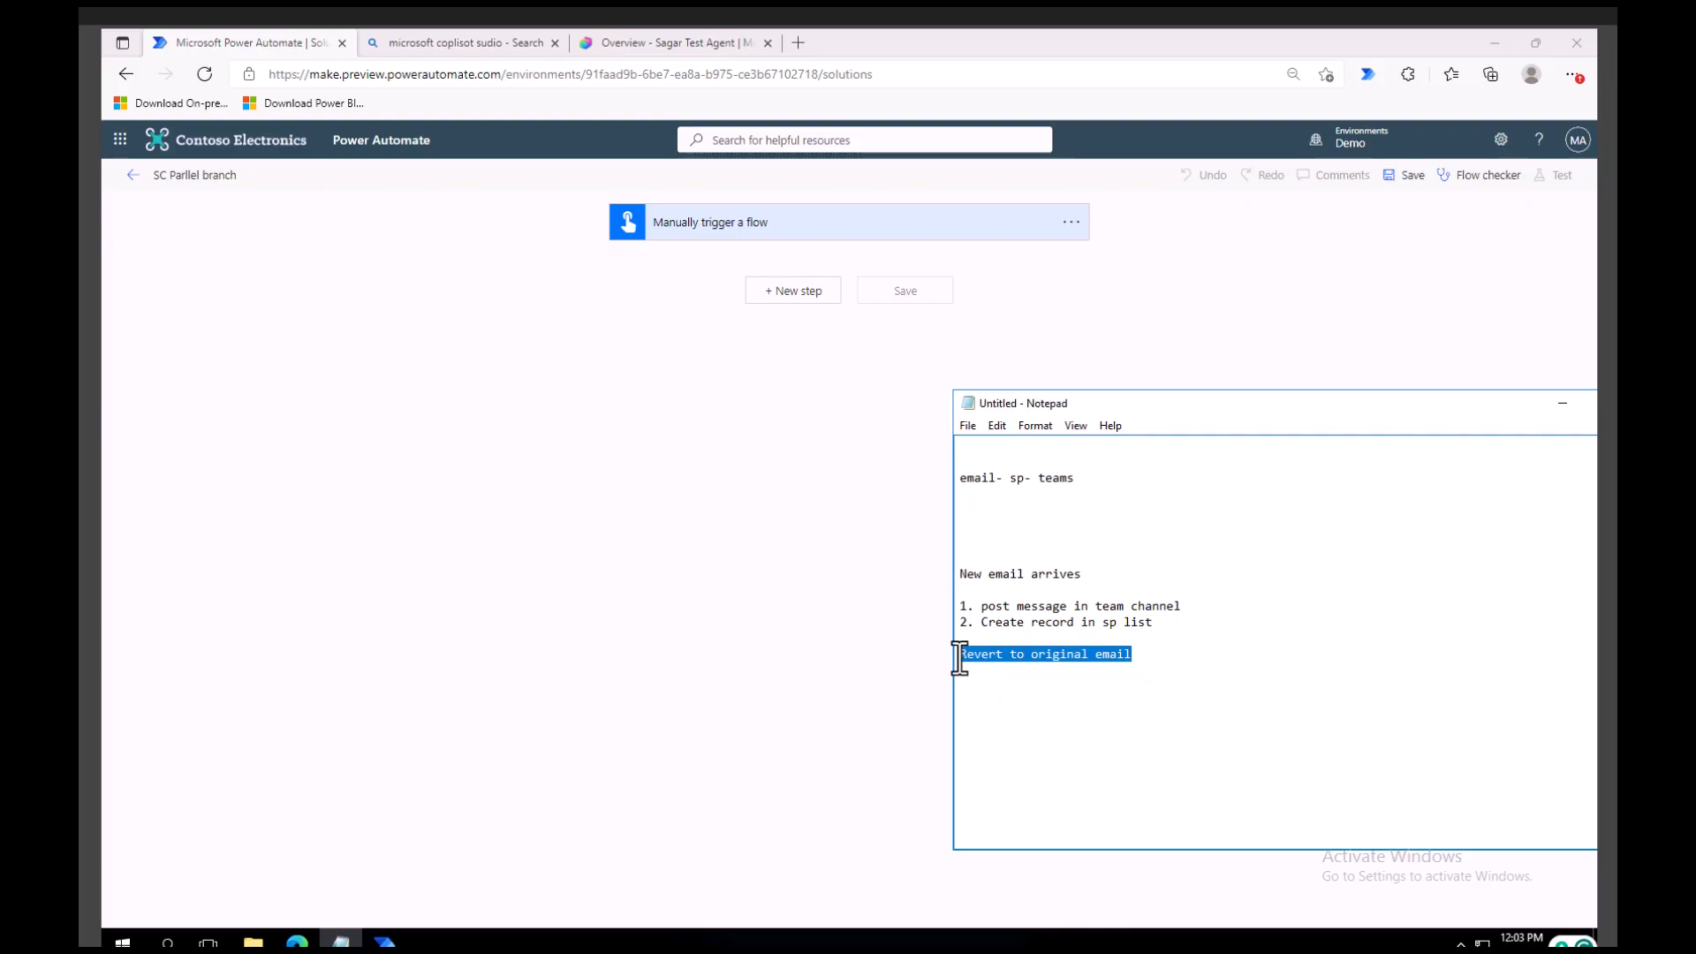
Back in Power Automate, replace the manual trigger with the Office 365 Outlook trigger When a new email arrives (V3).
click(1082, 223)
click(1082, 222)
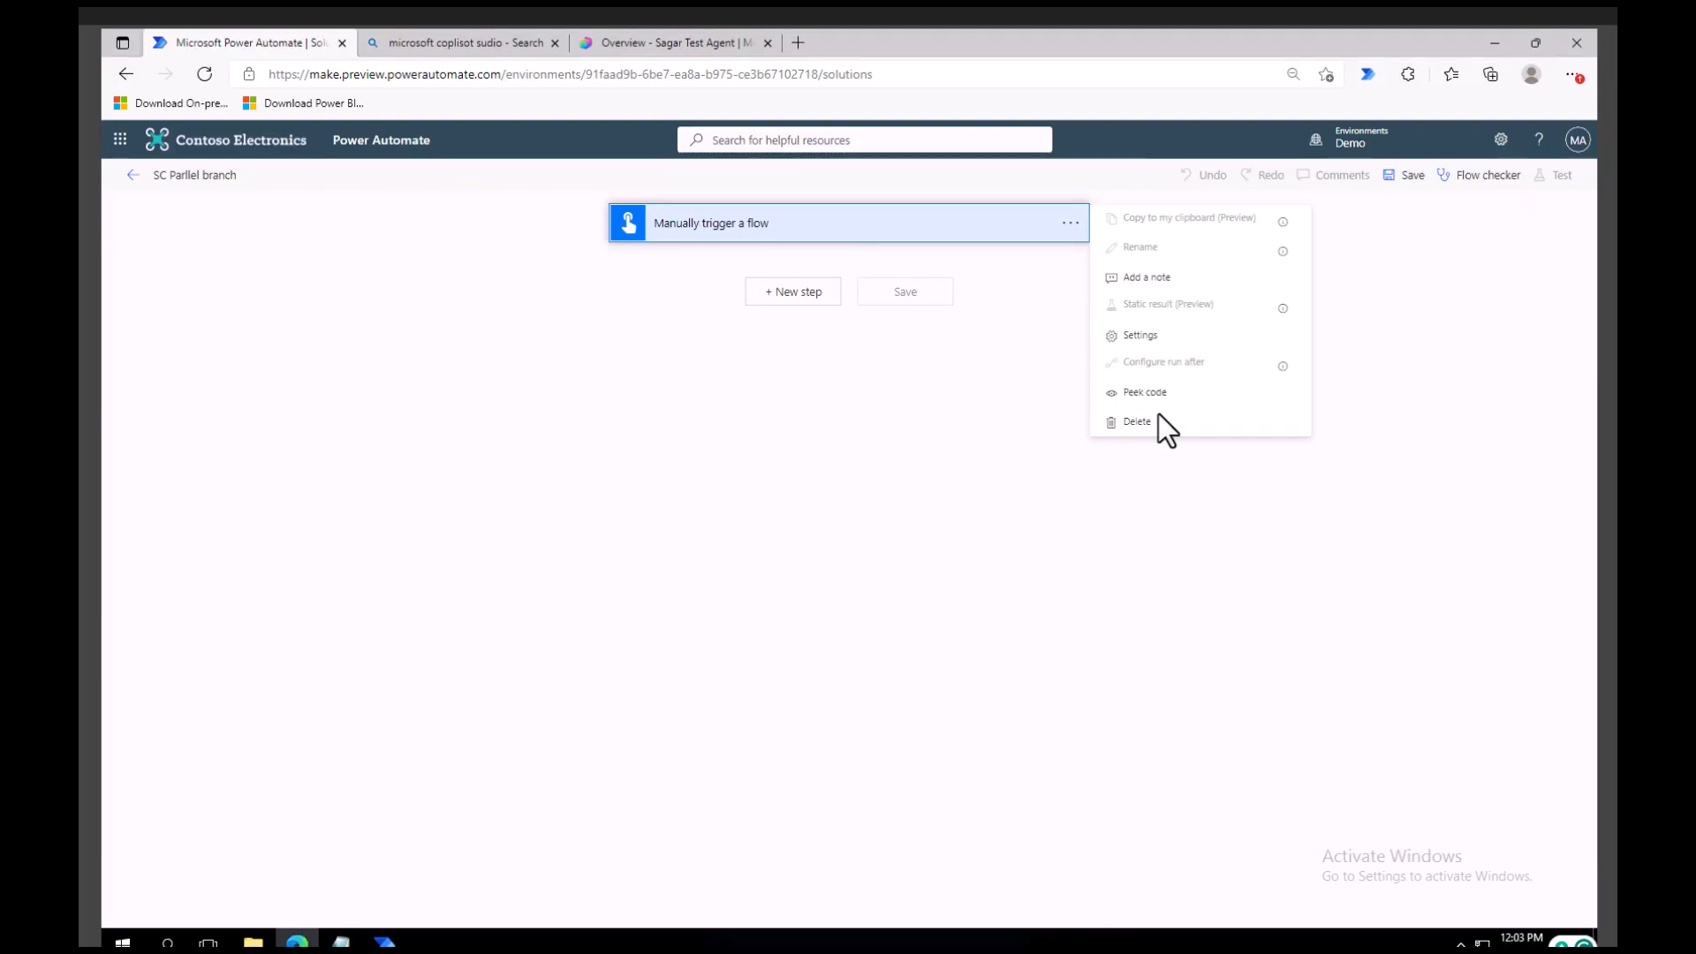
click(1130, 417)
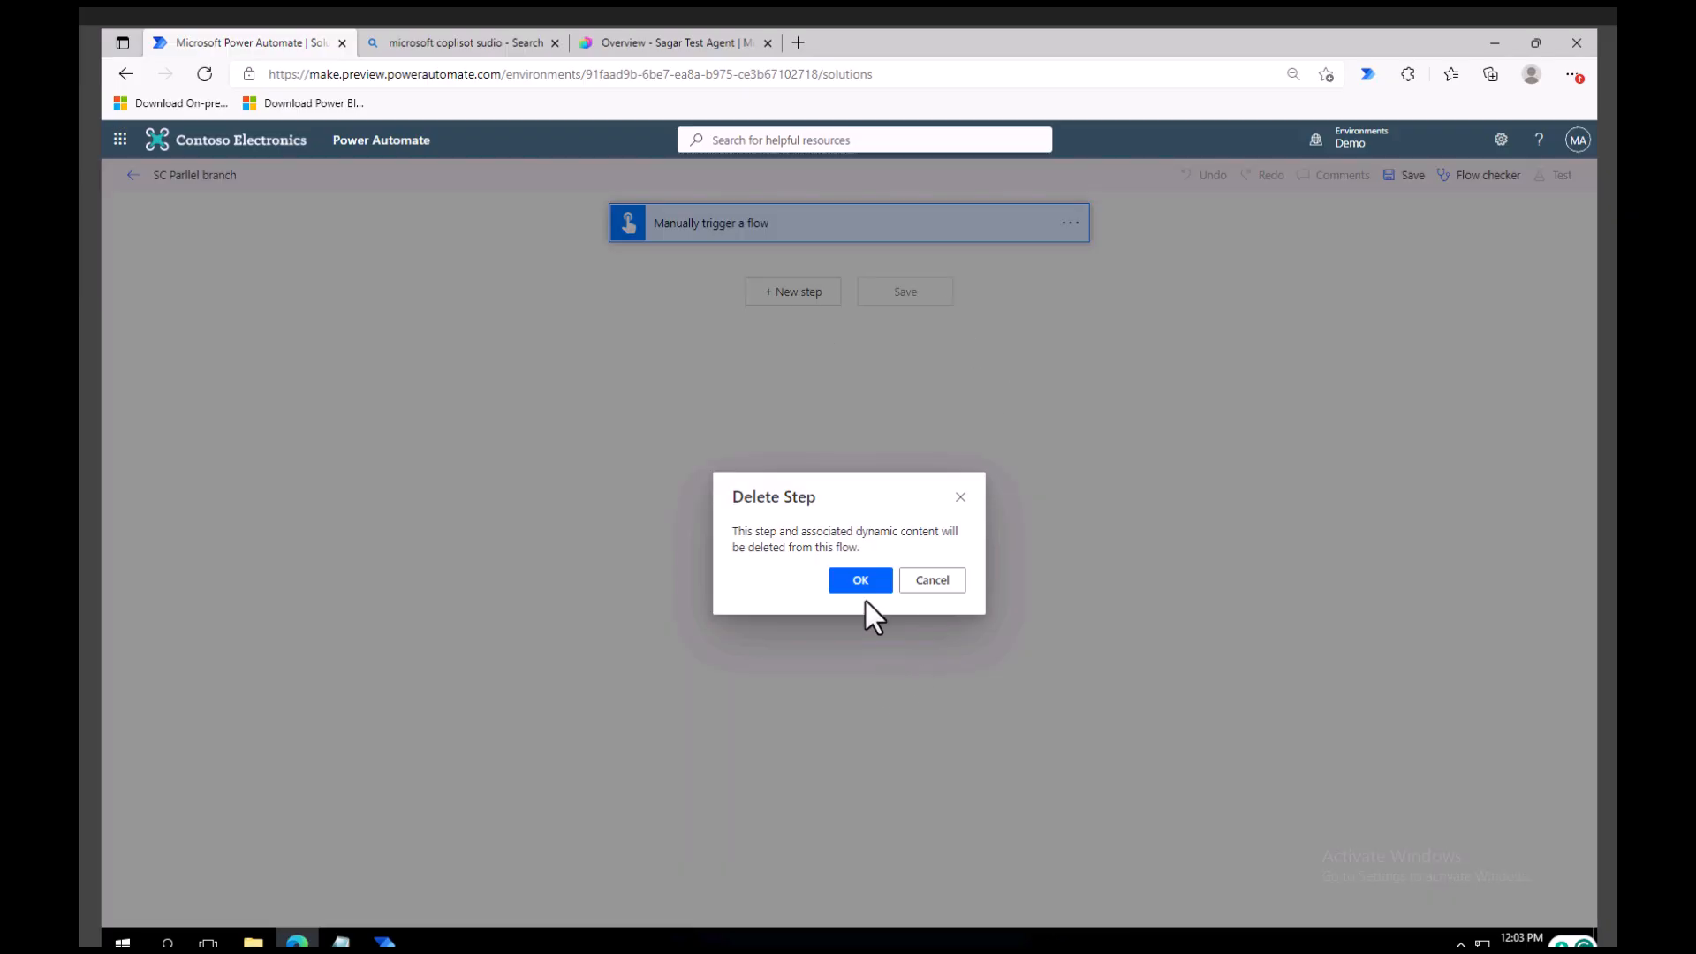
click(862, 581)
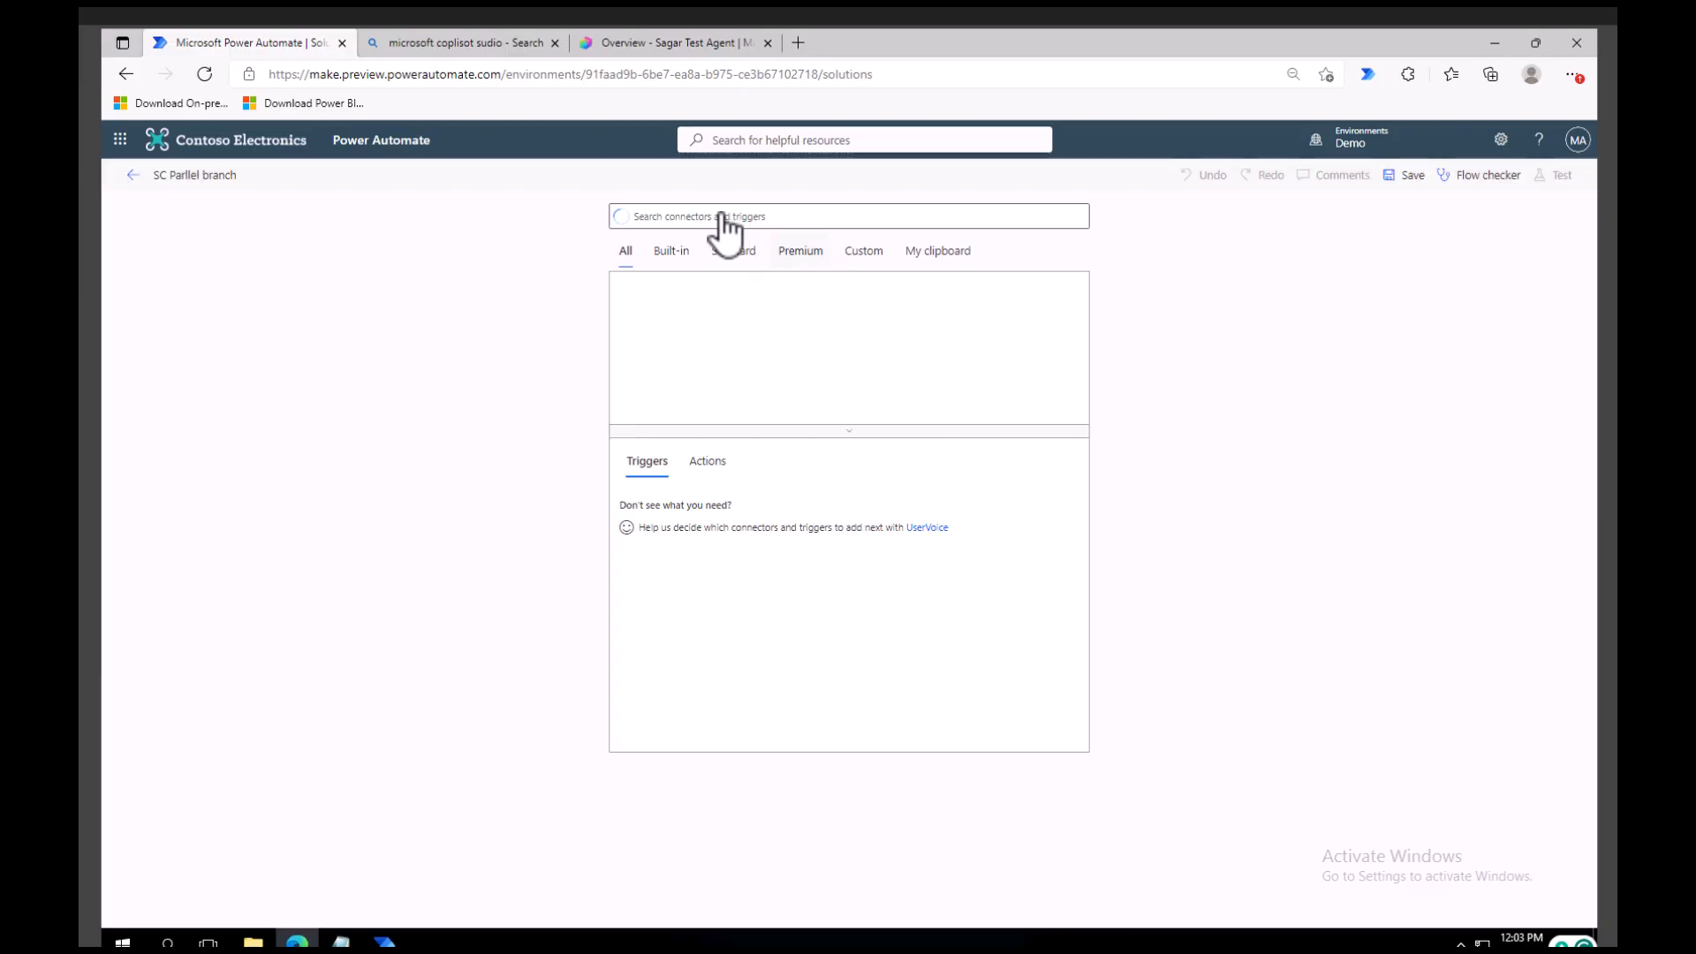
text(outlook)
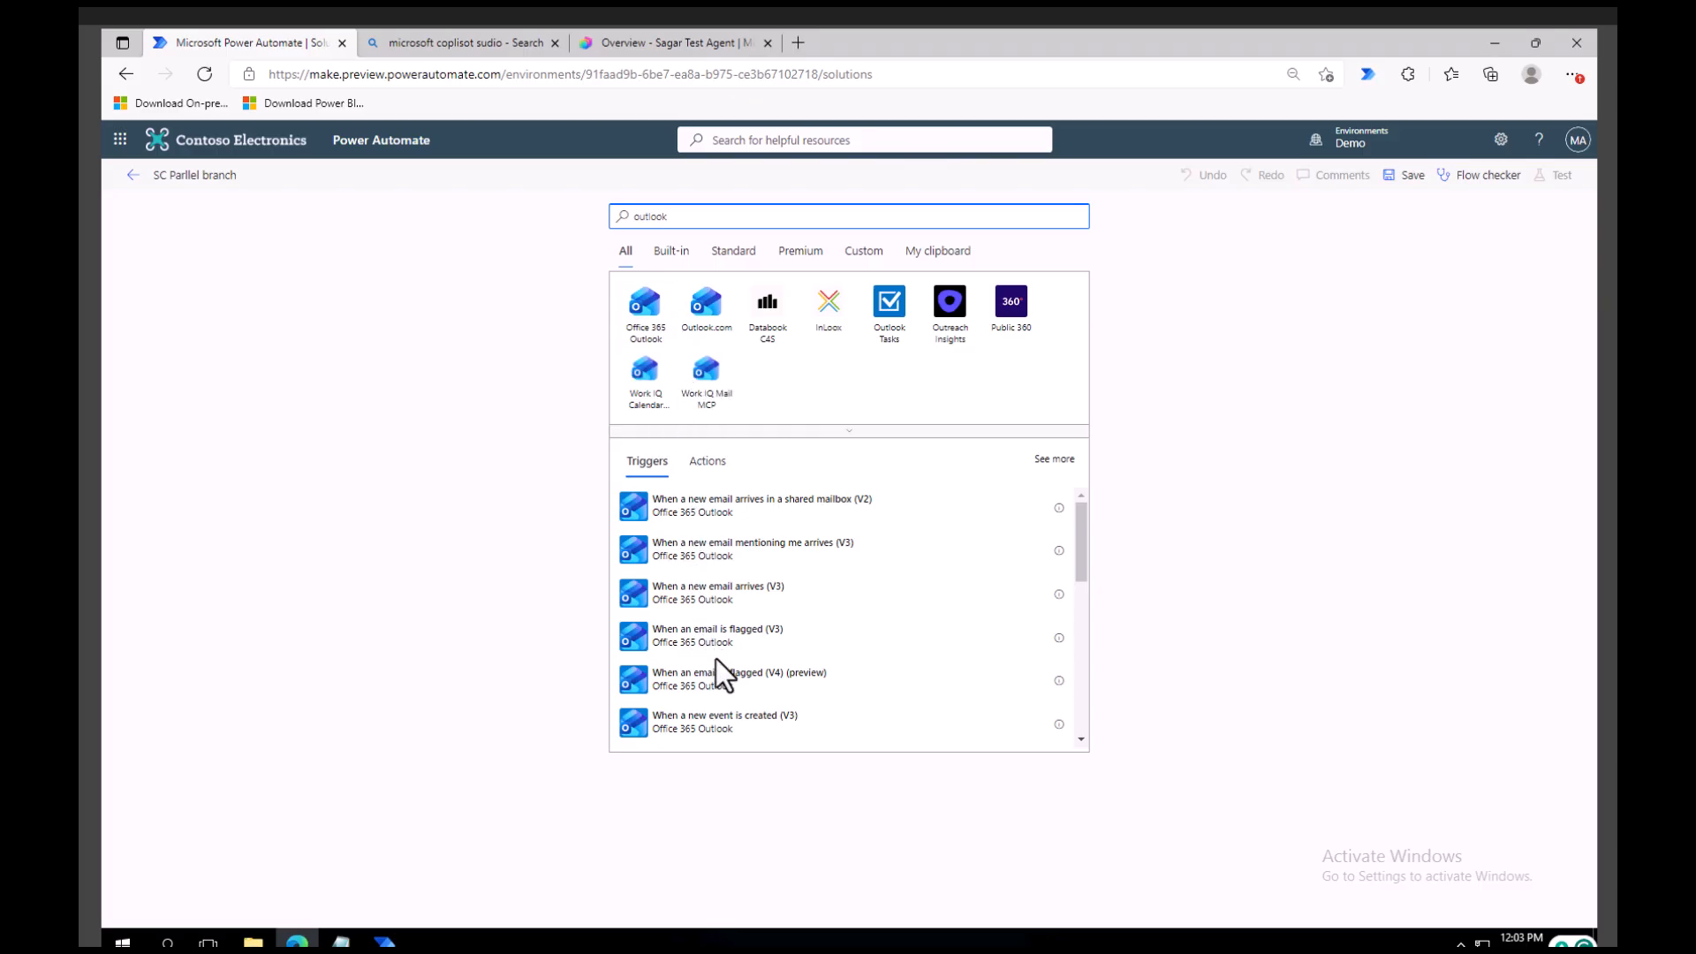
click(667, 585)
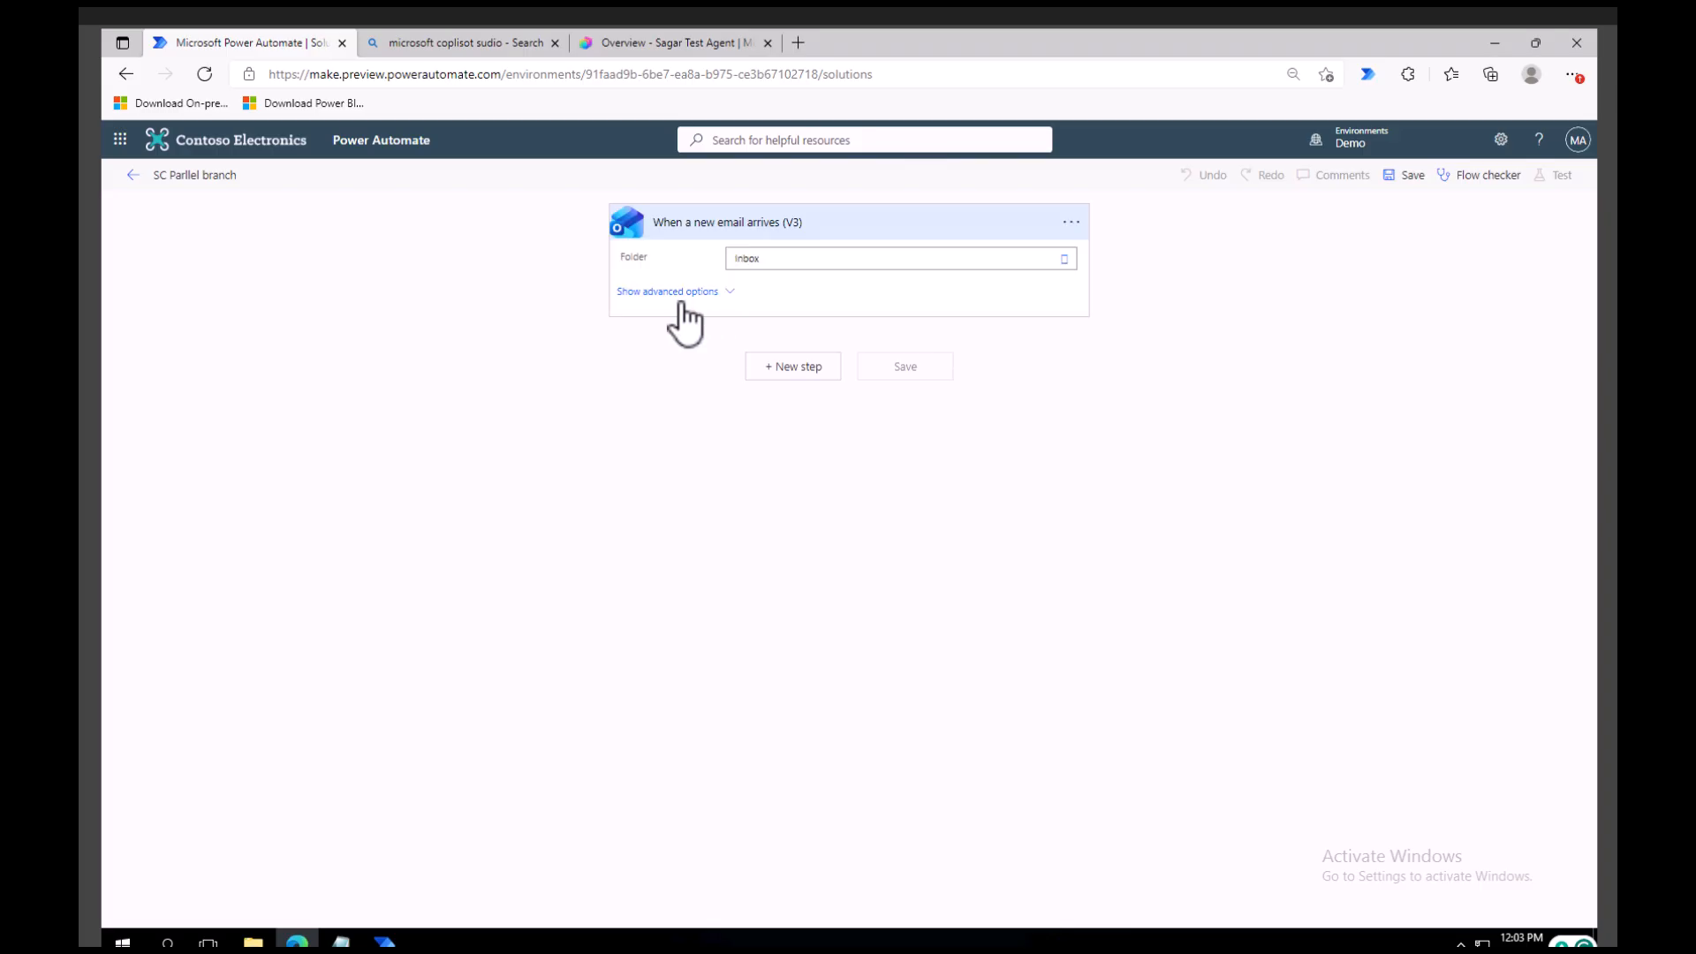
Show the email trigger's advanced options and set its To recipient to the MOD Administrator account.
click(699, 292)
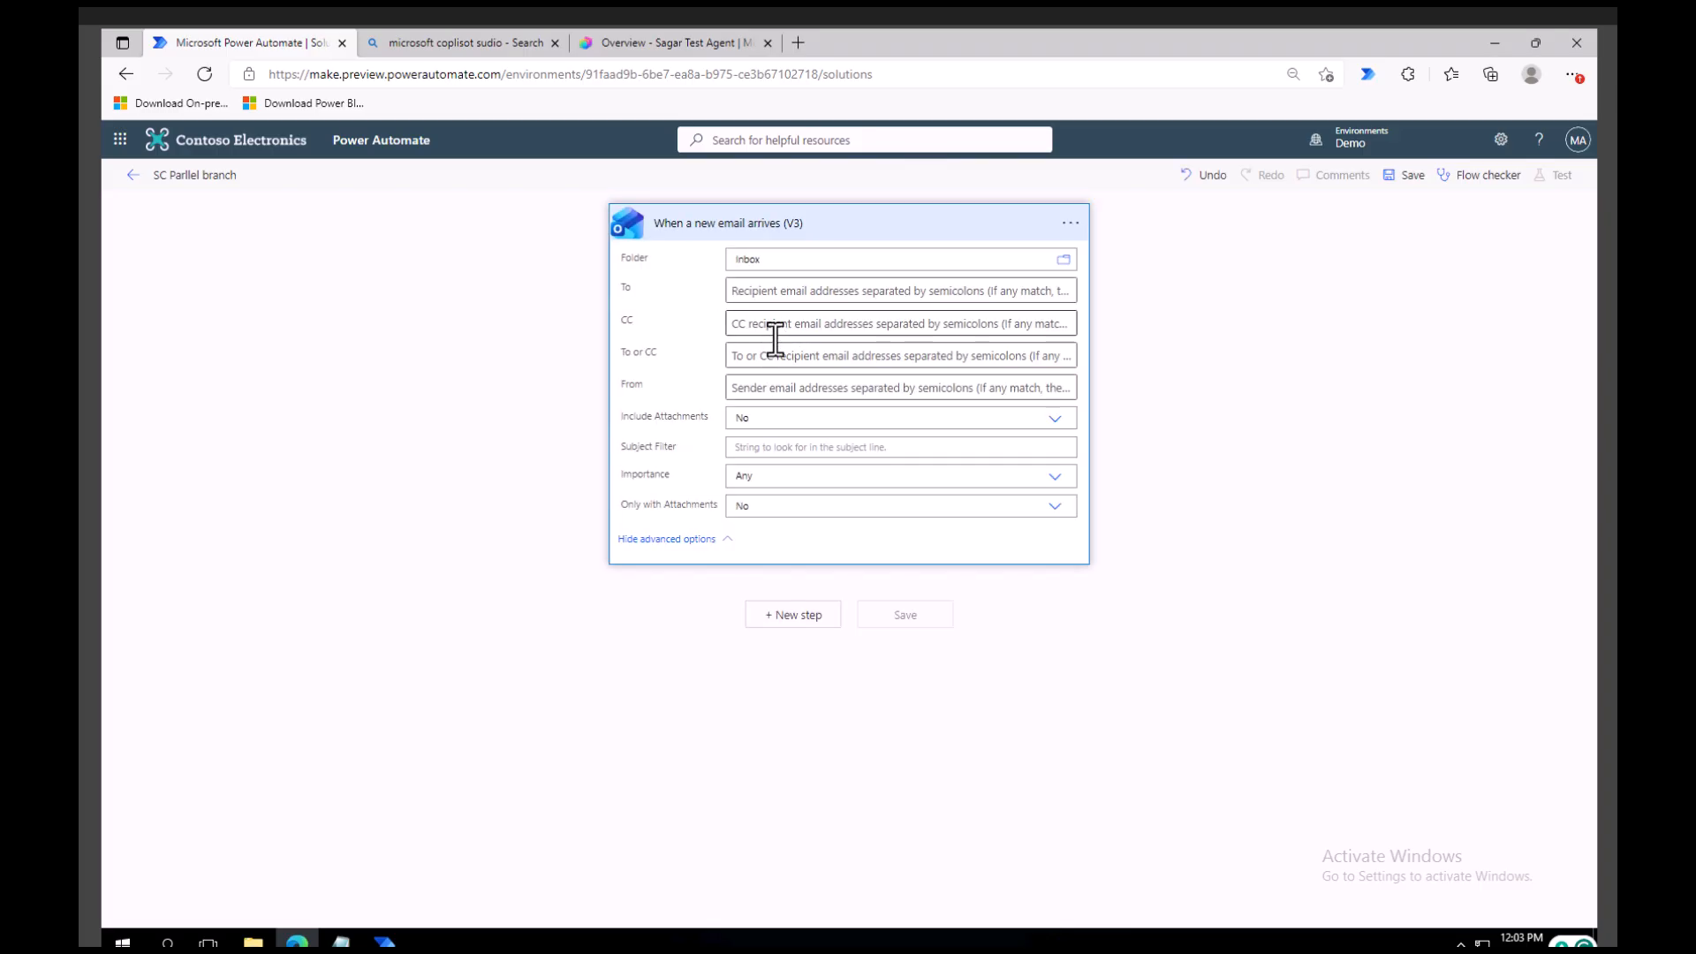
click(782, 292)
text(mod)
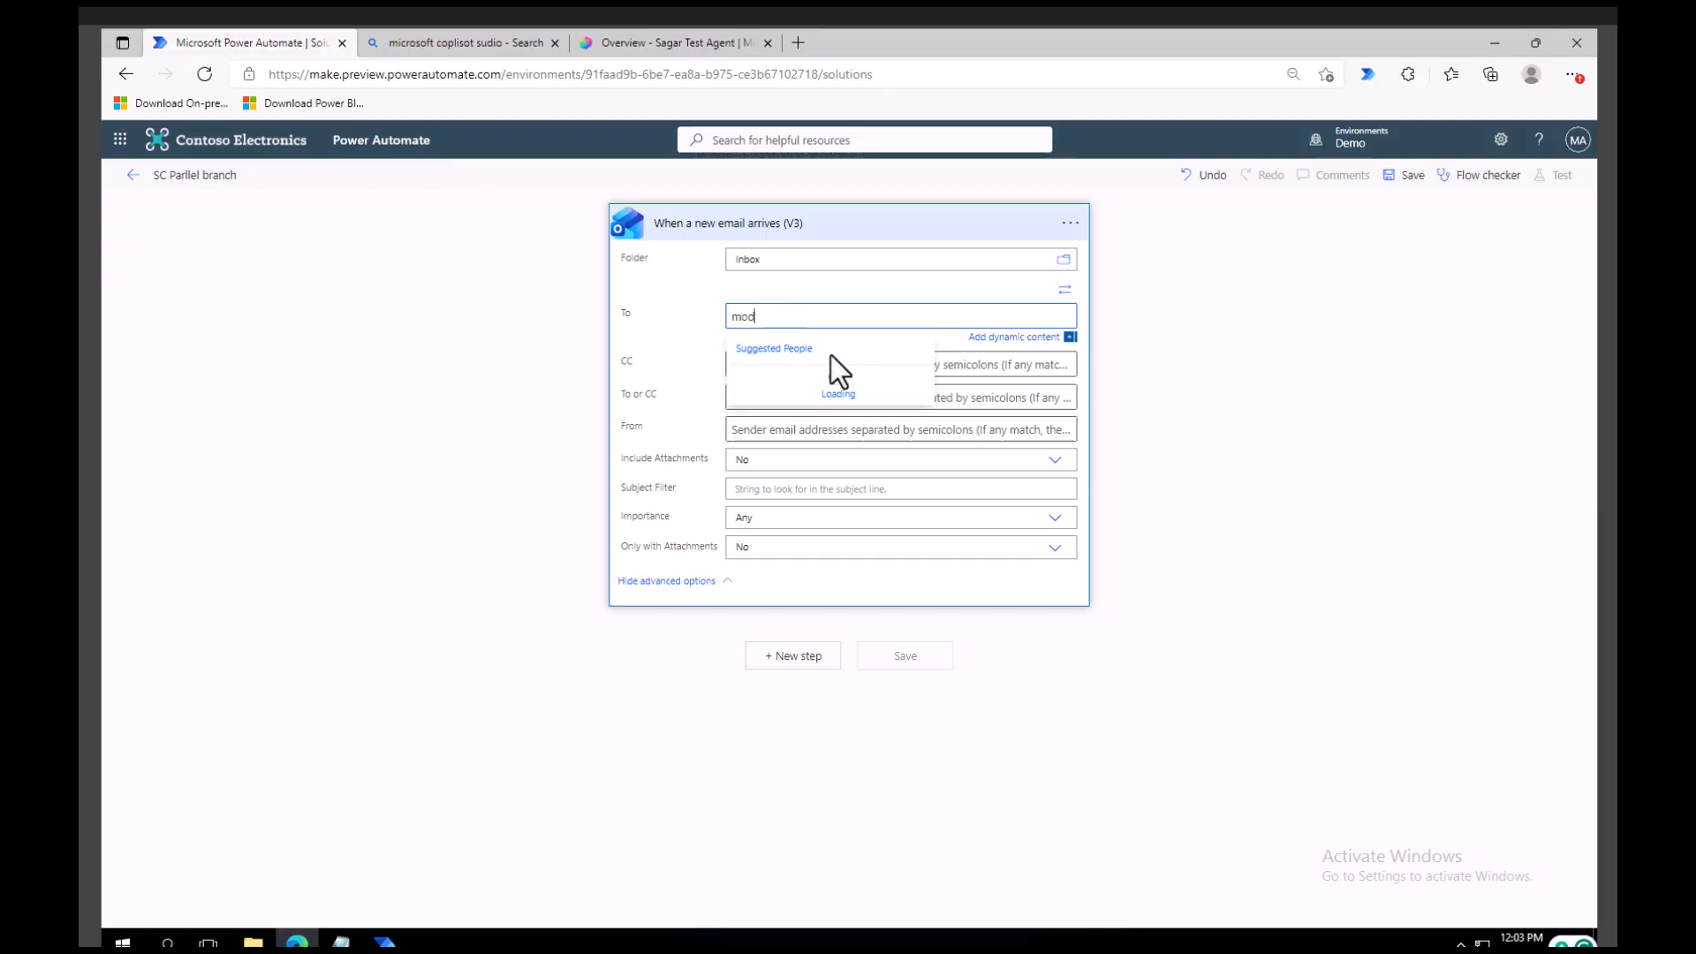
click(801, 382)
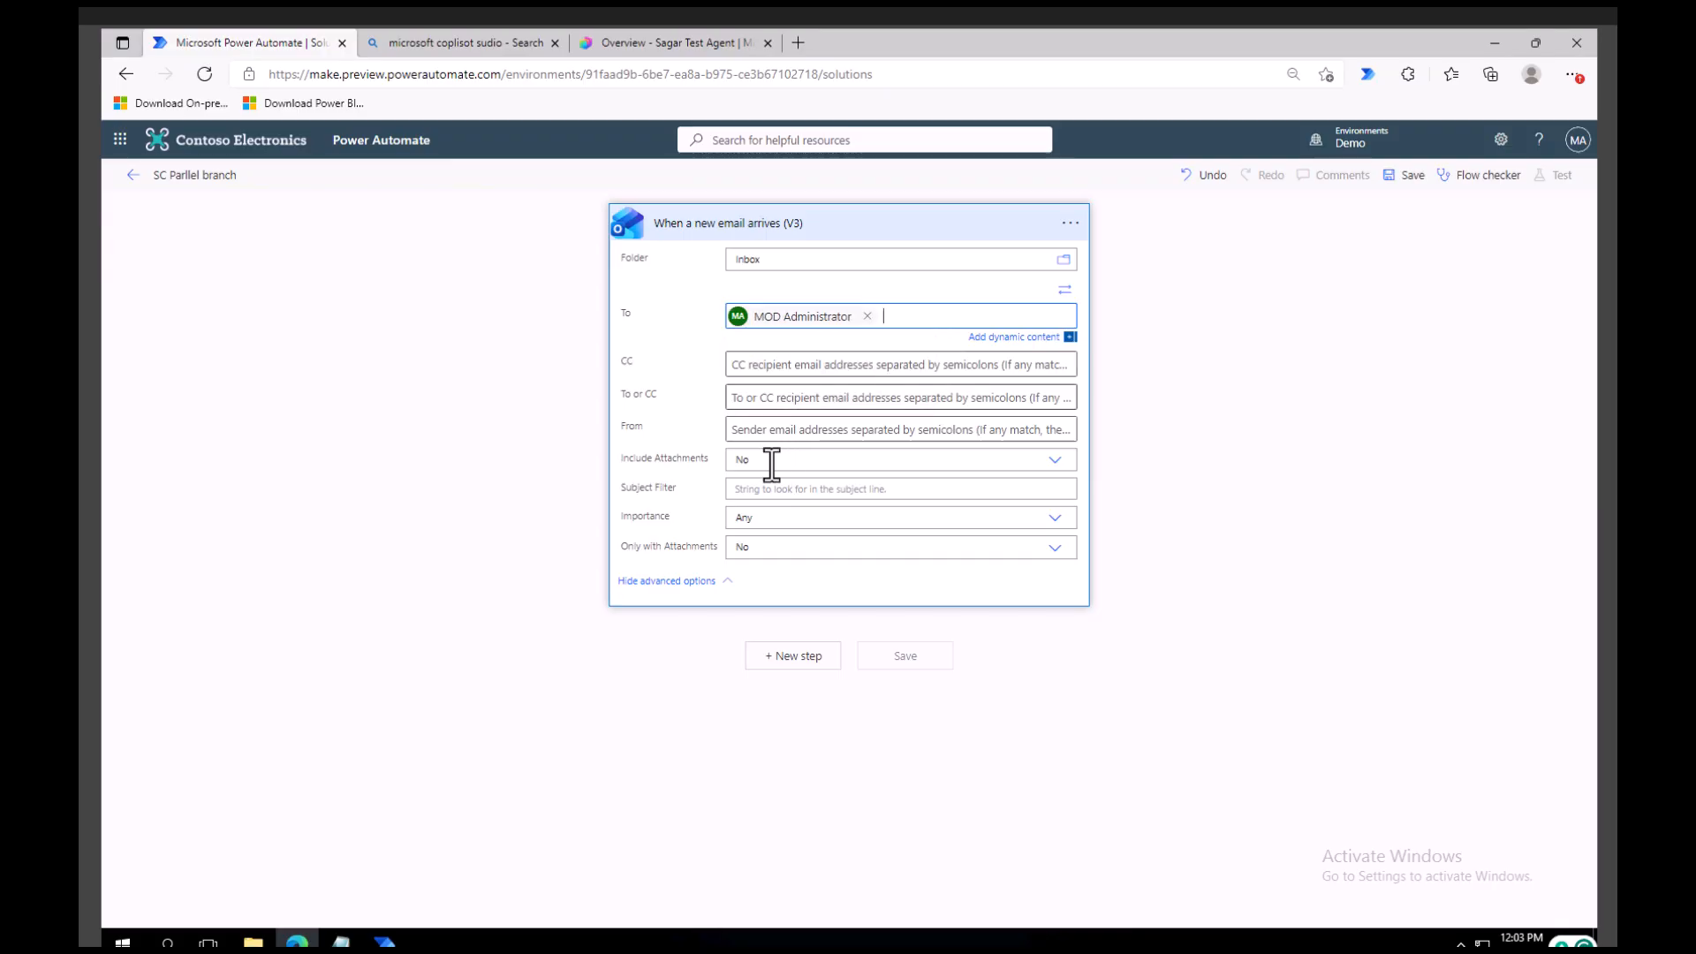
Enter "parllel" as the email trigger's subject filter and edit the entry.
click(786, 492)
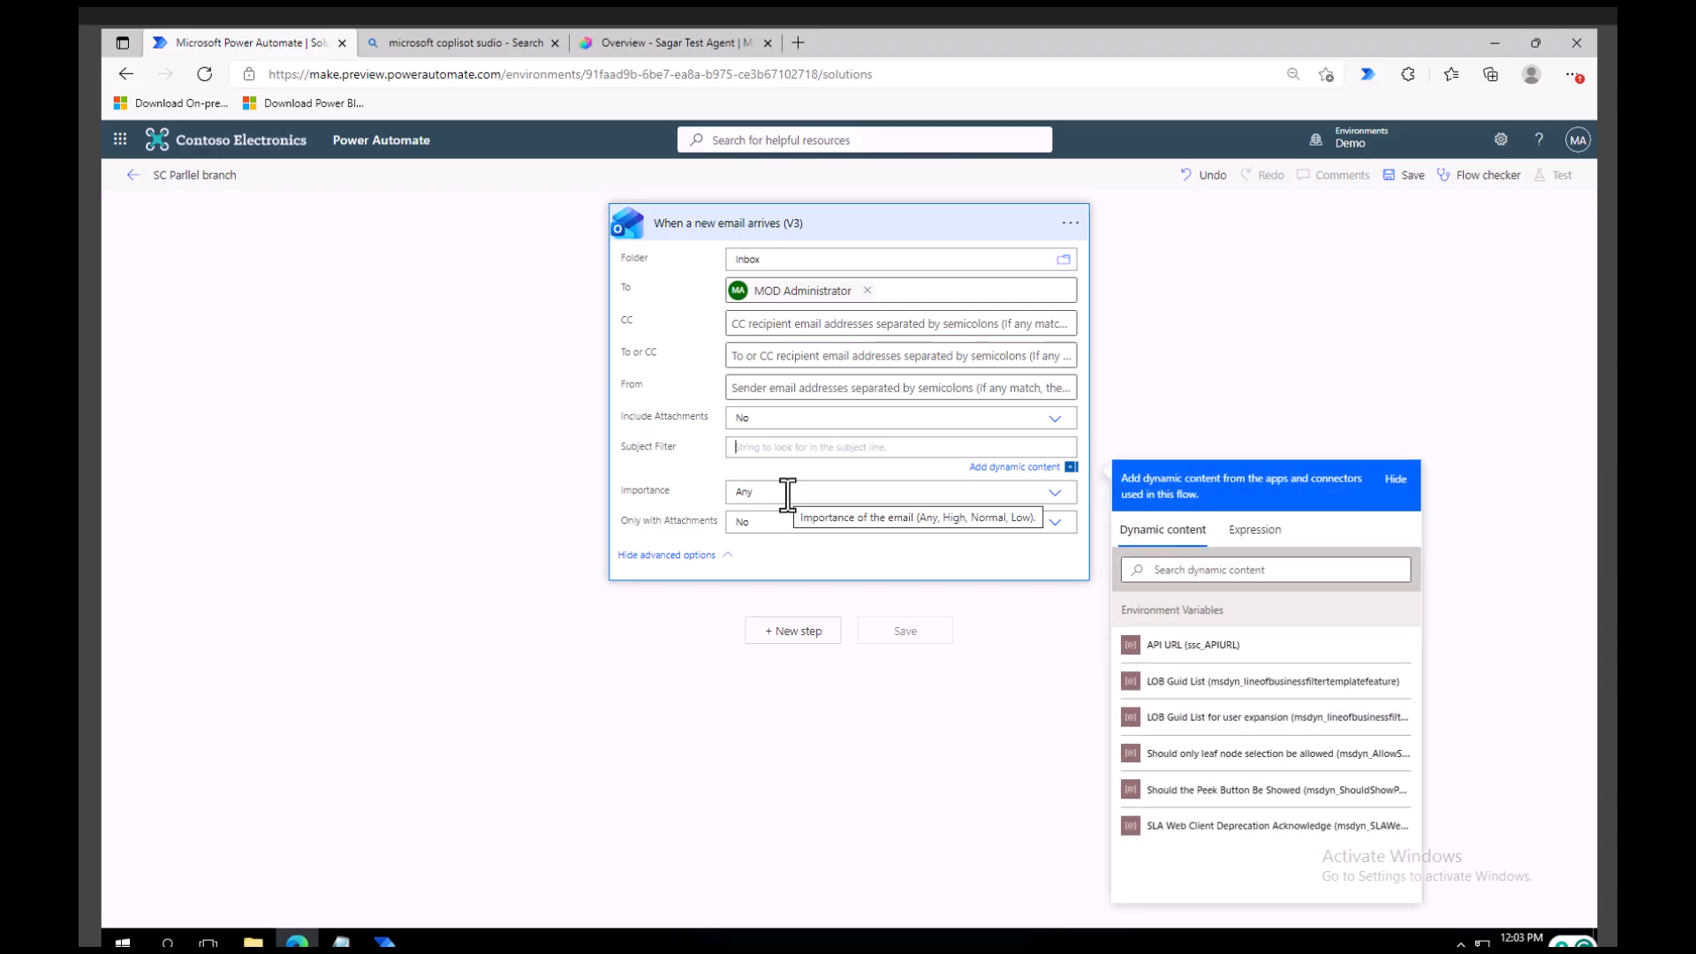
text(p)
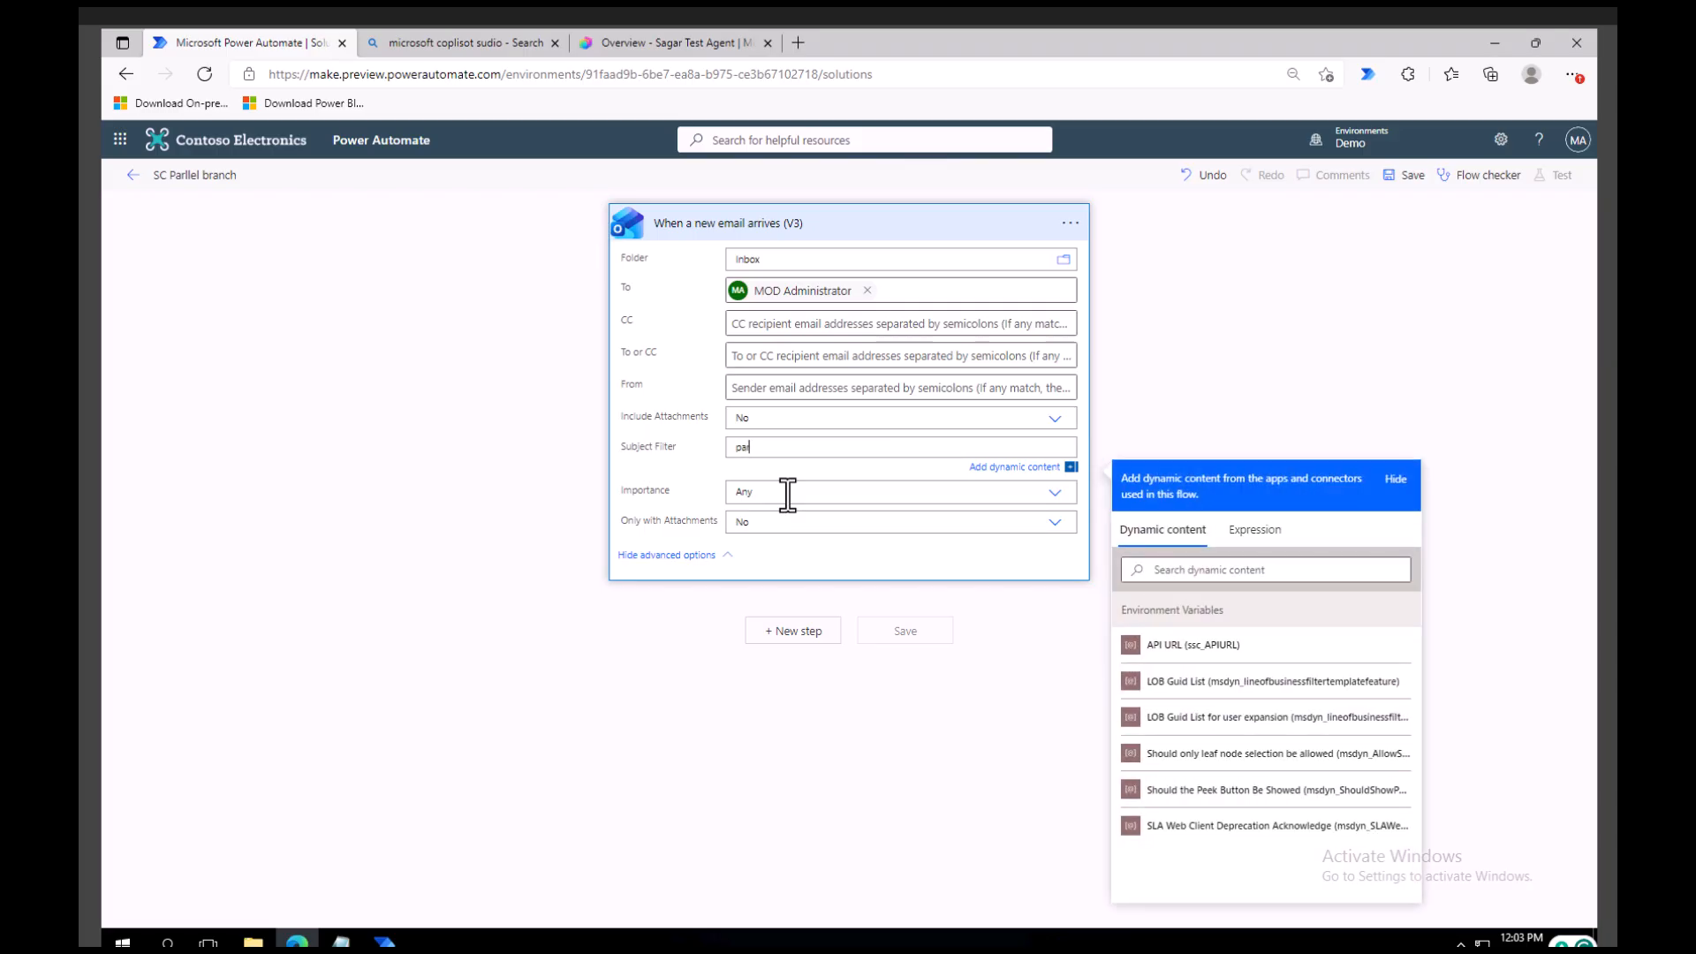
text(arllel)
double_click(729, 449)
key(BackSpace)
Add the Microsoft Teams action Post message in a chat or channel after the email trigger.
click(799, 630)
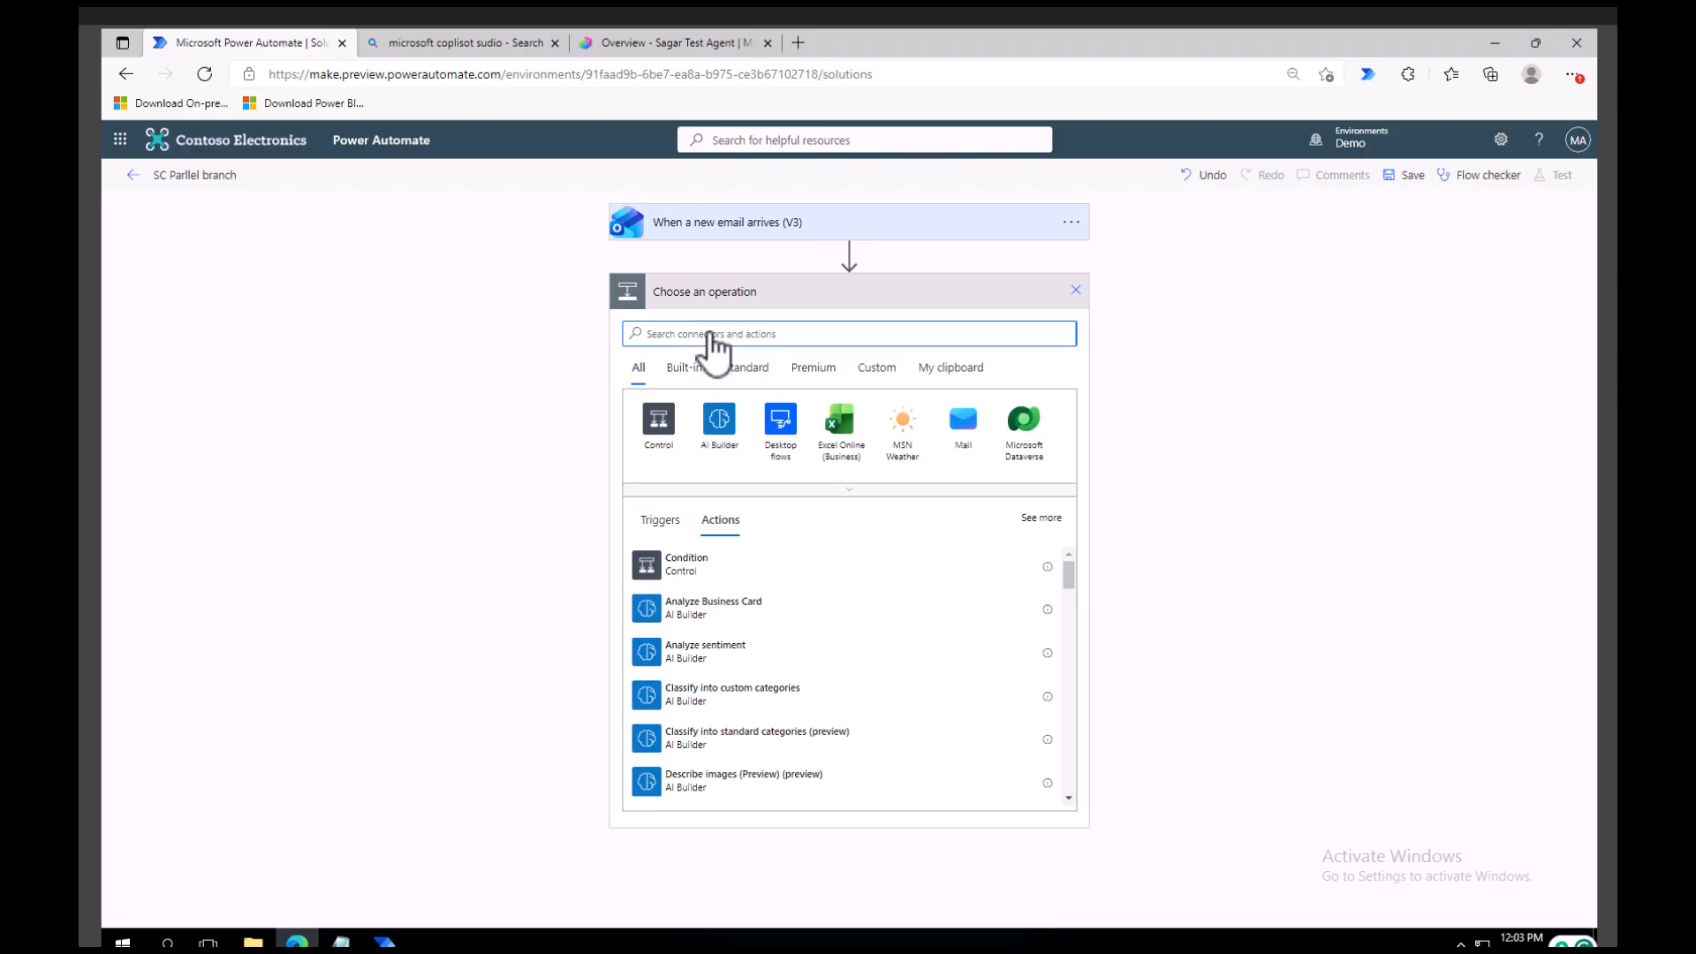
text(teams)
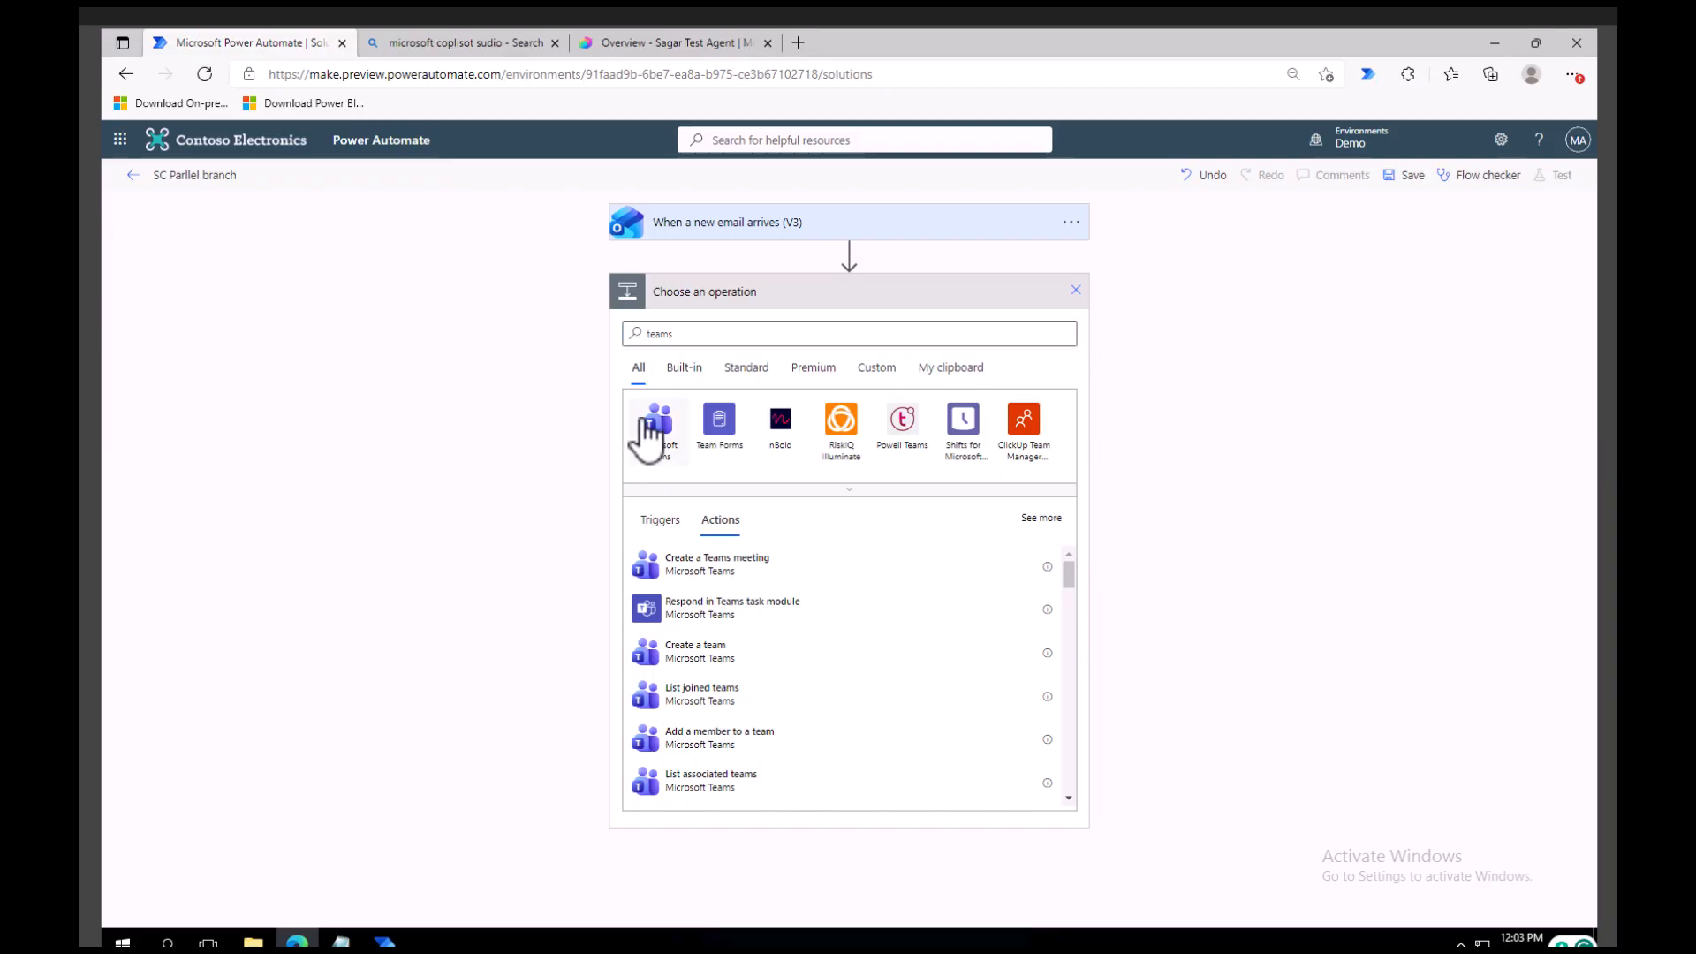
click(652, 431)
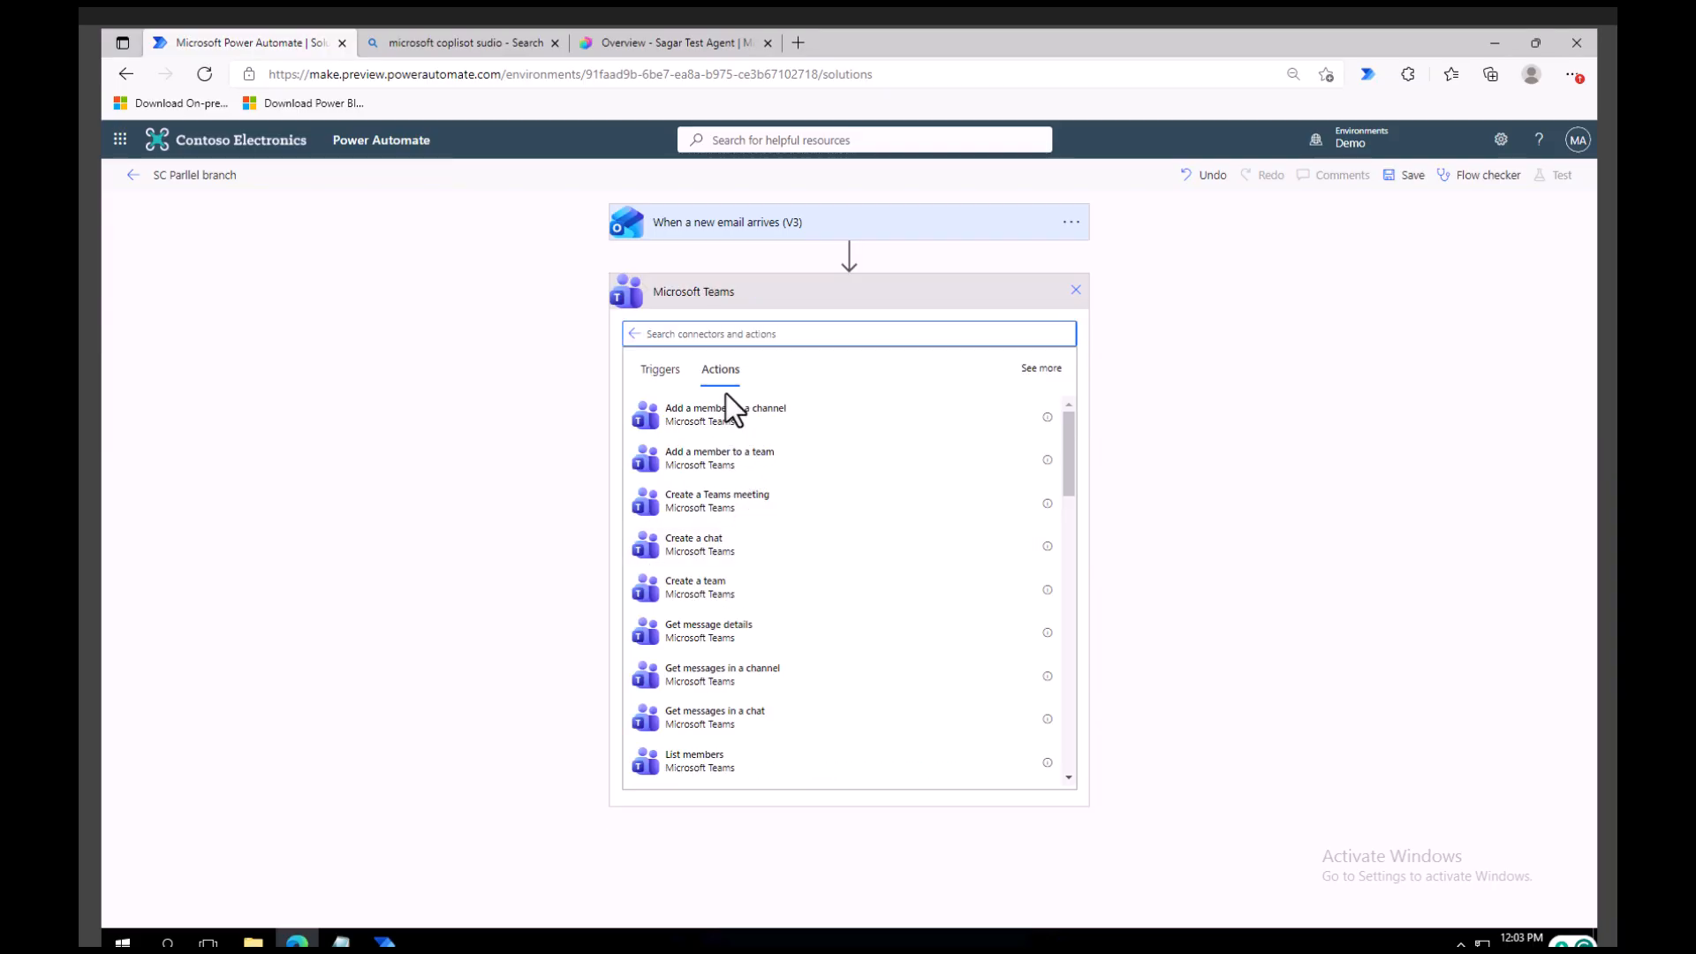
text(post)
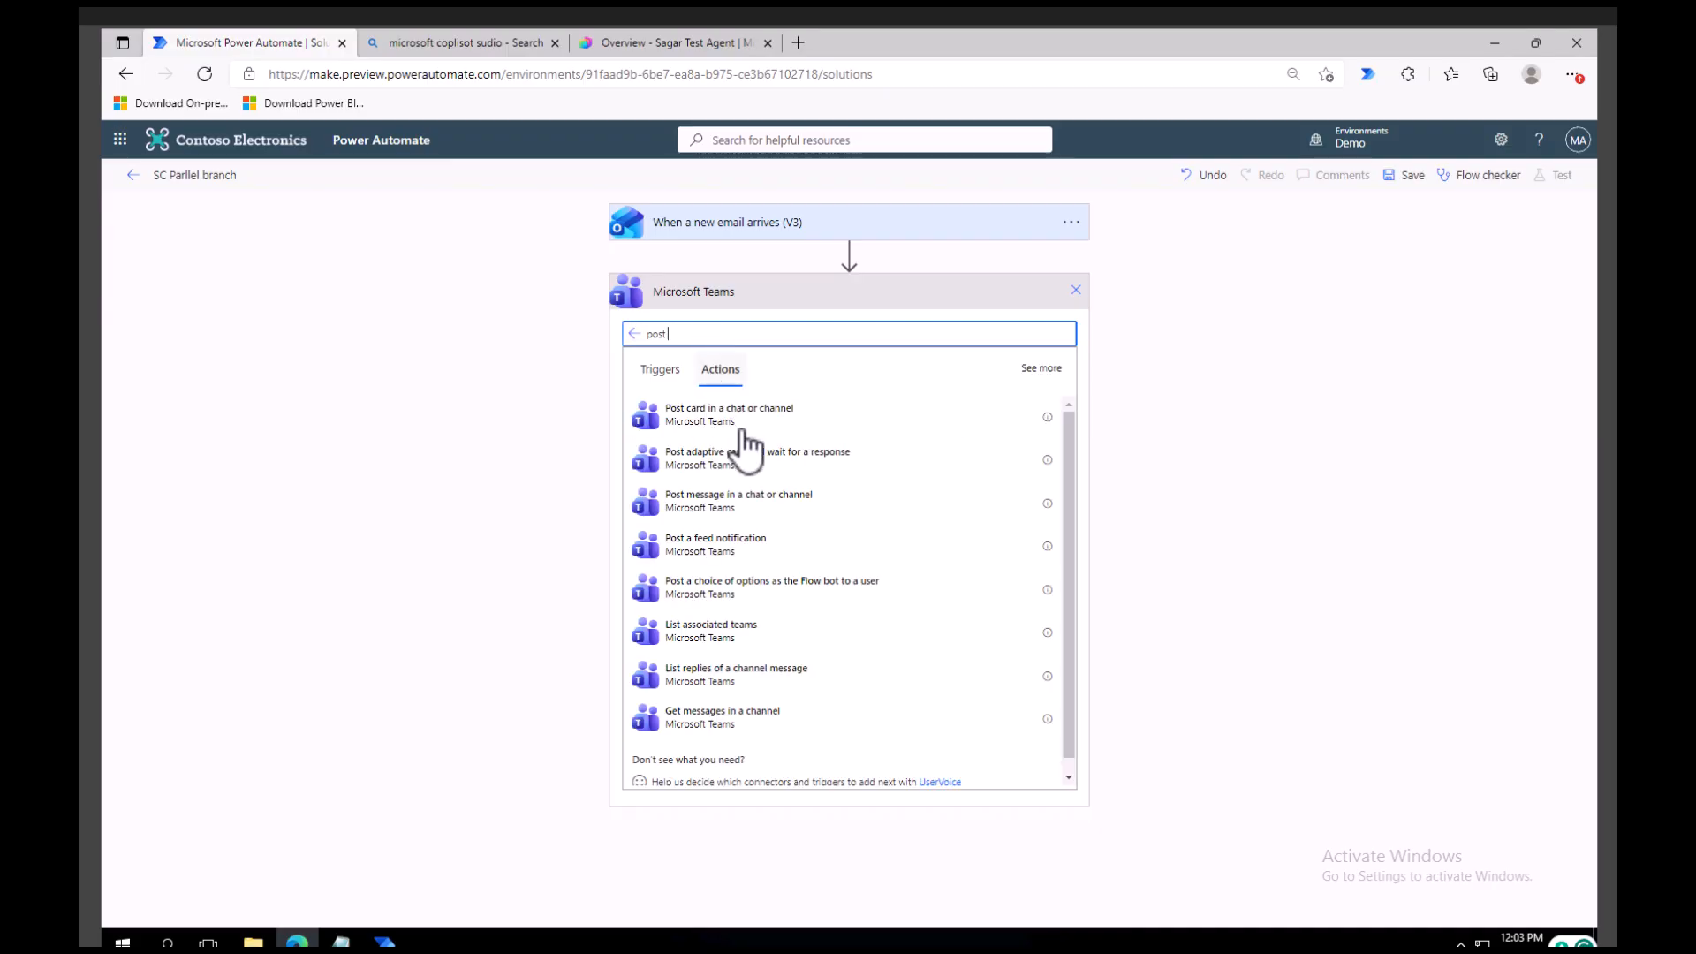
click(675, 497)
Set the Teams action to post as Flow bot in a Channel.
click(806, 328)
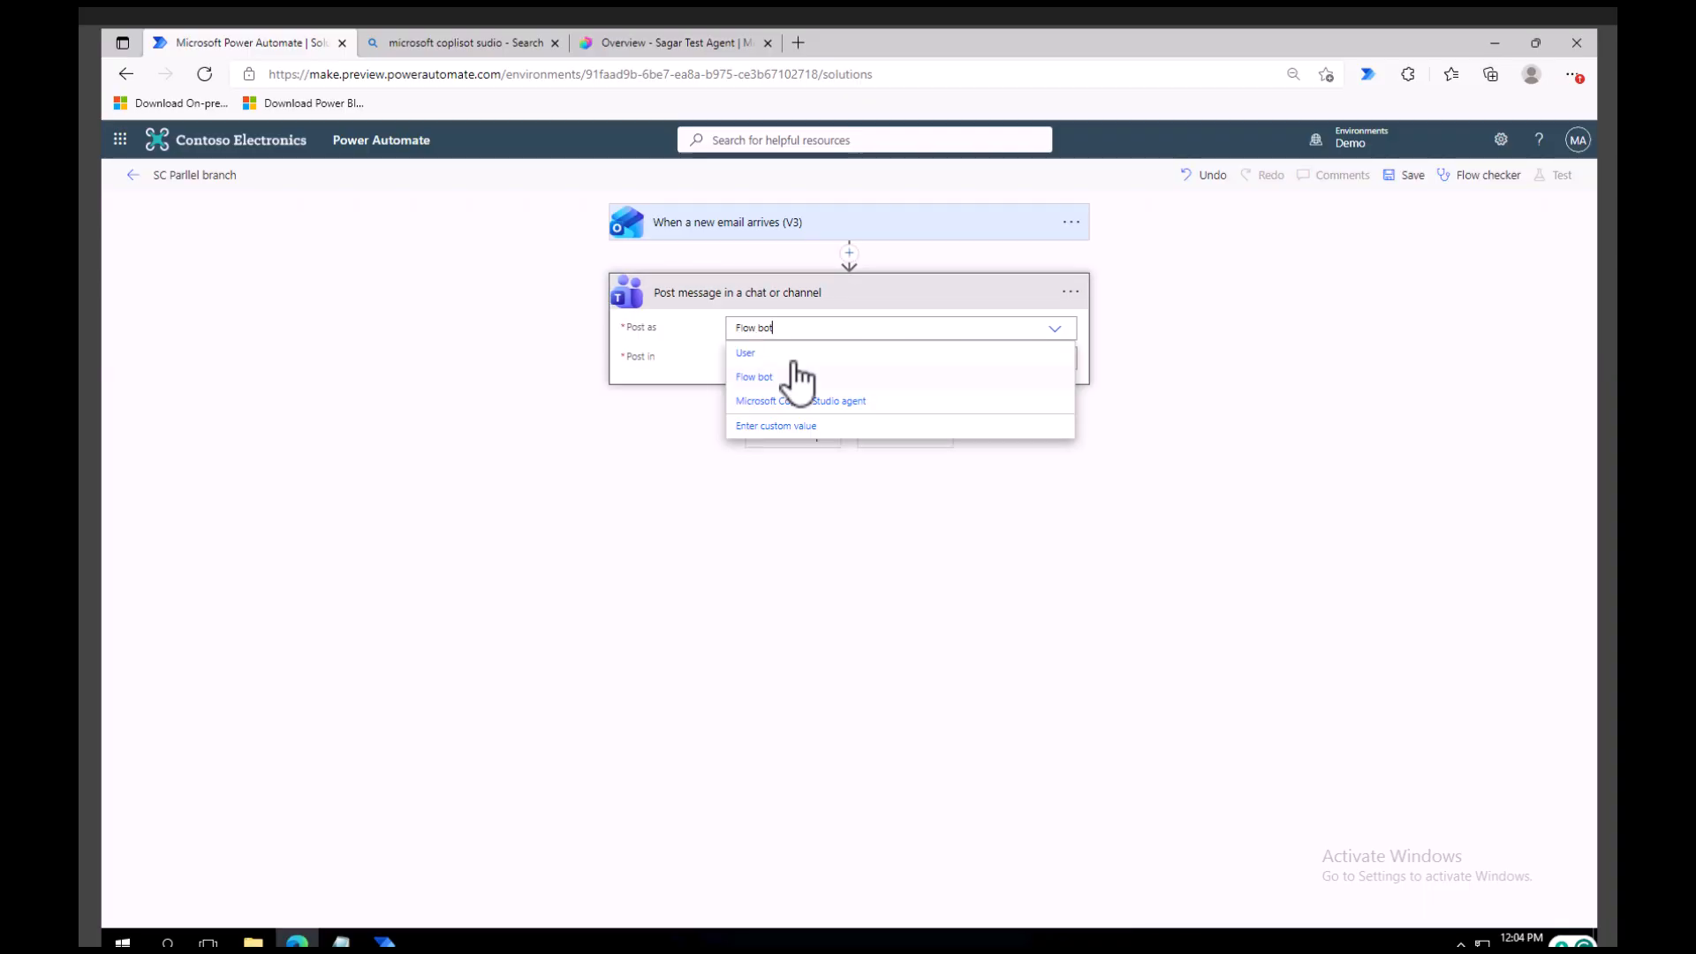
click(768, 375)
click(778, 358)
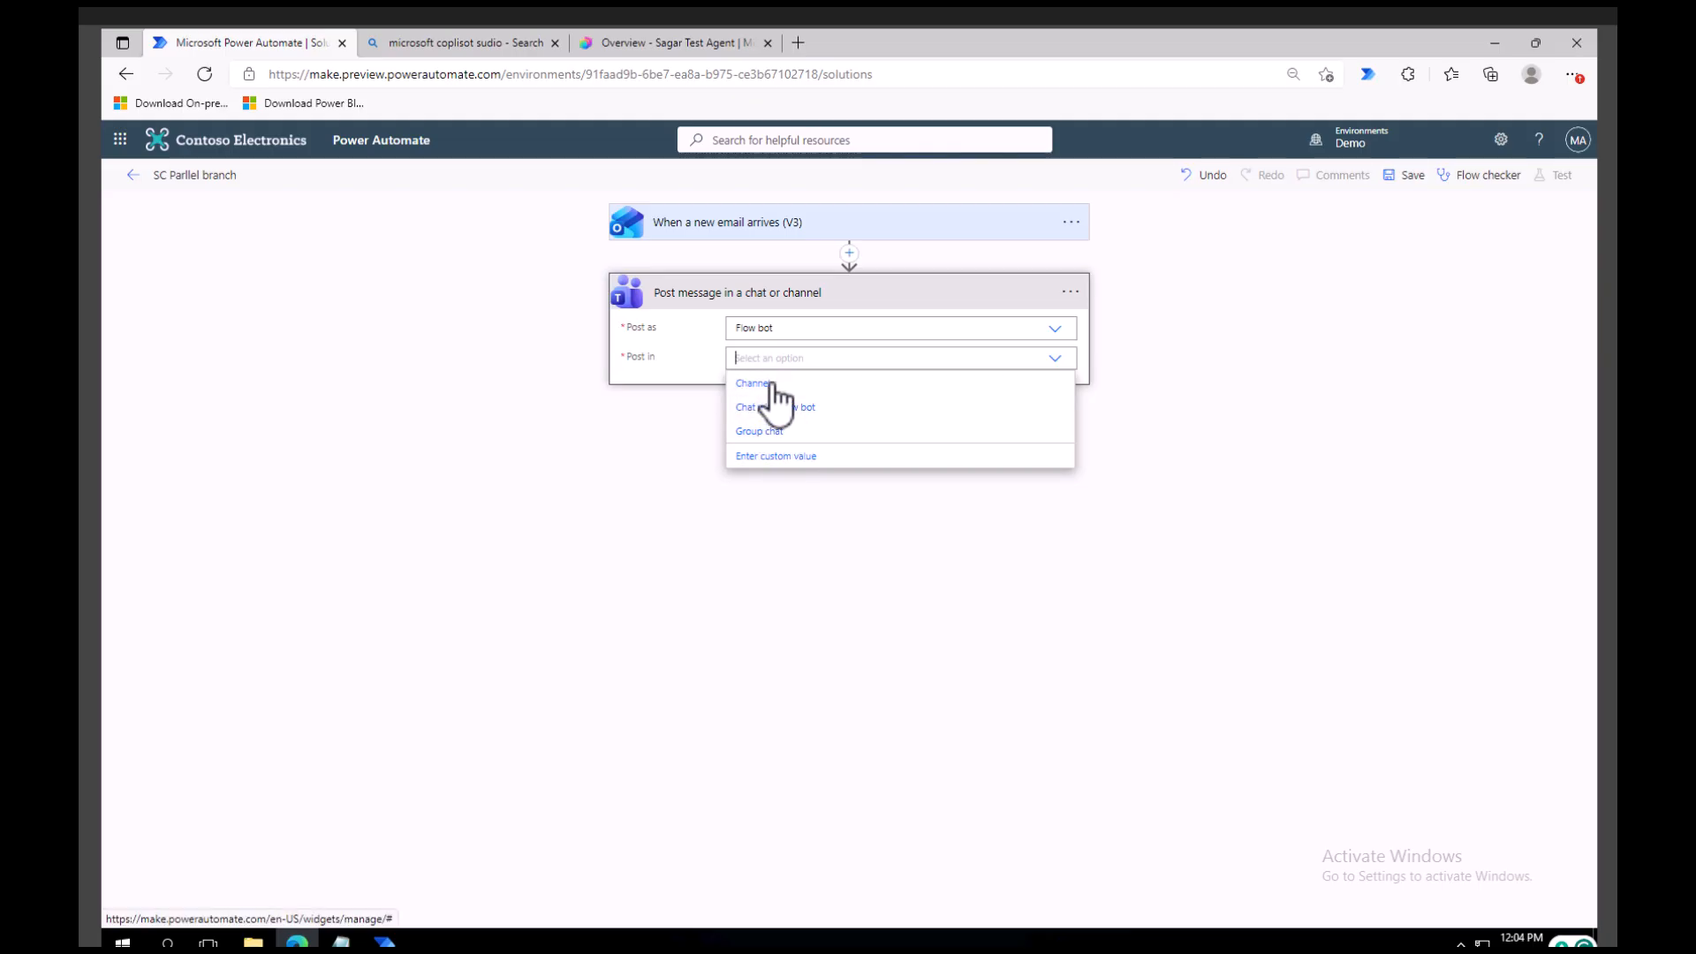
click(771, 384)
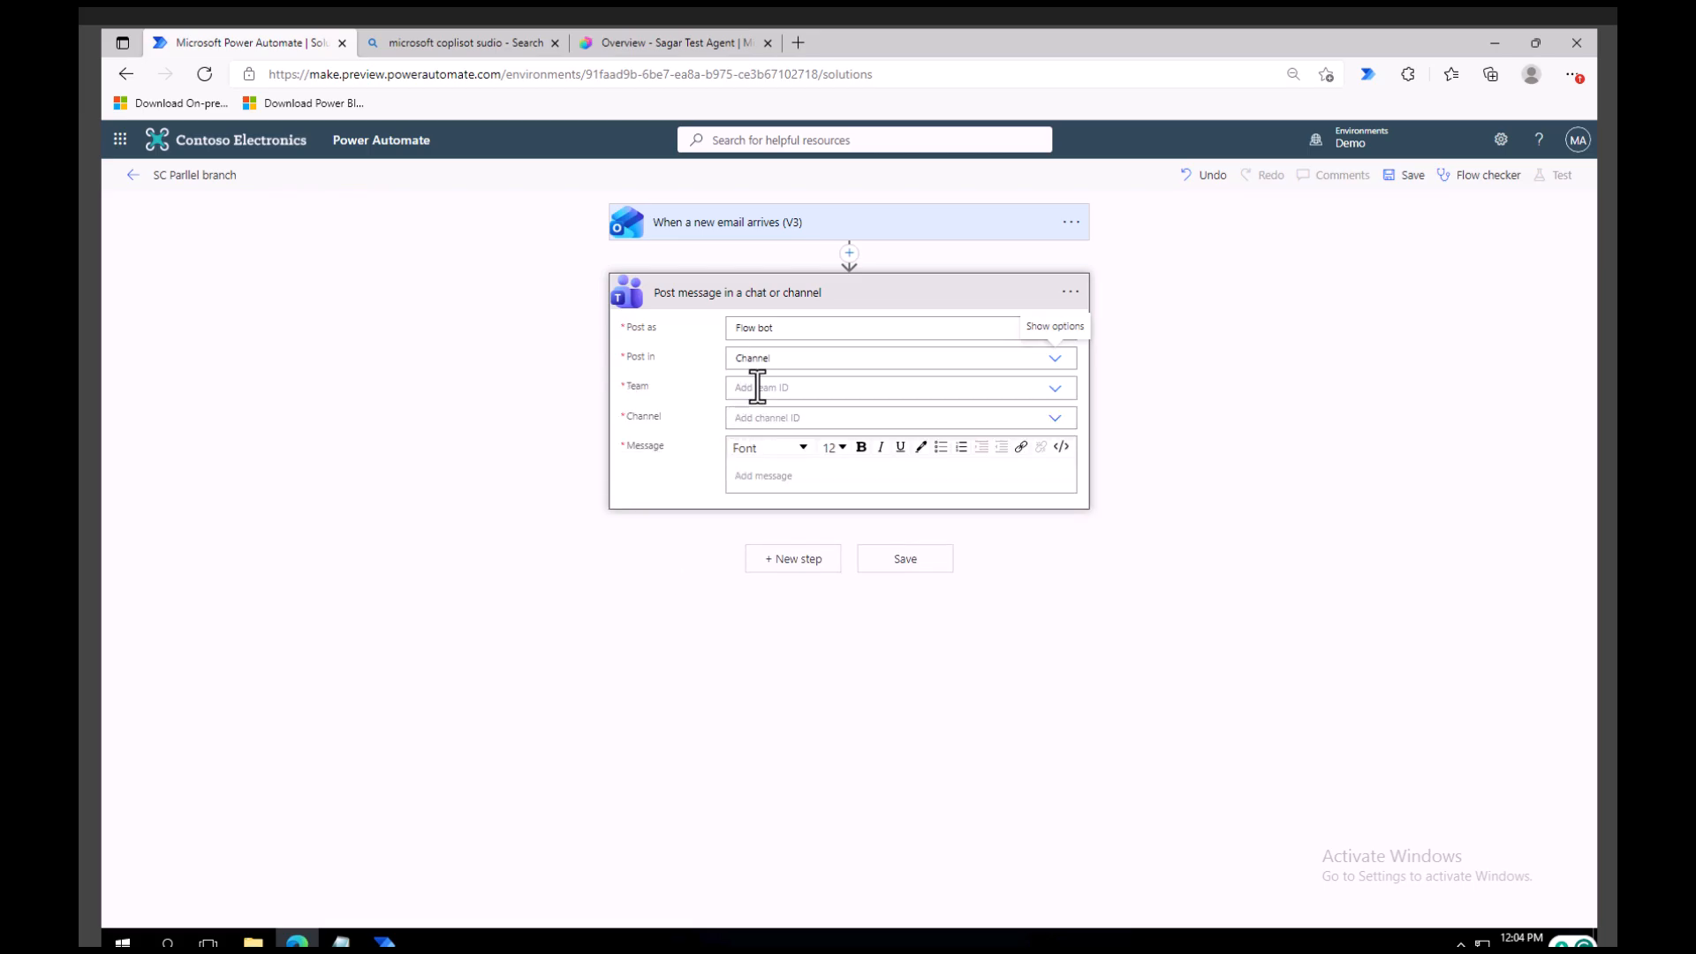
Choose Sagar Team as the team and Sagar Channel as the channel for the Teams message.
click(792, 387)
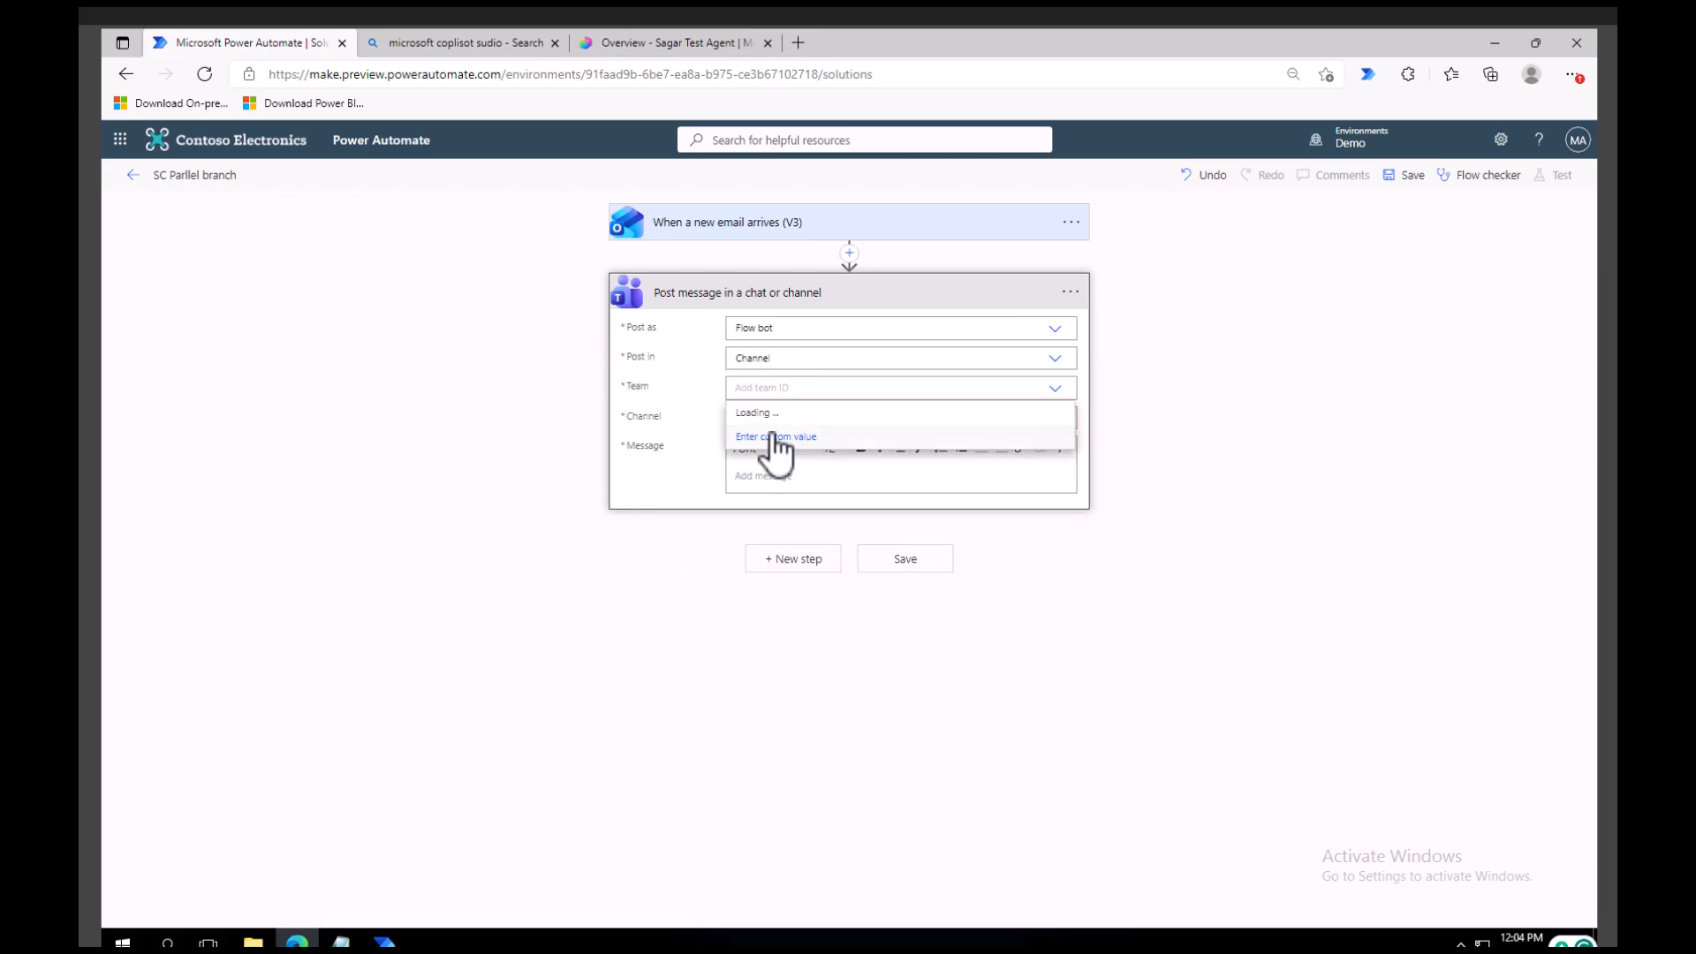
scroll(789, 530, down, 5)
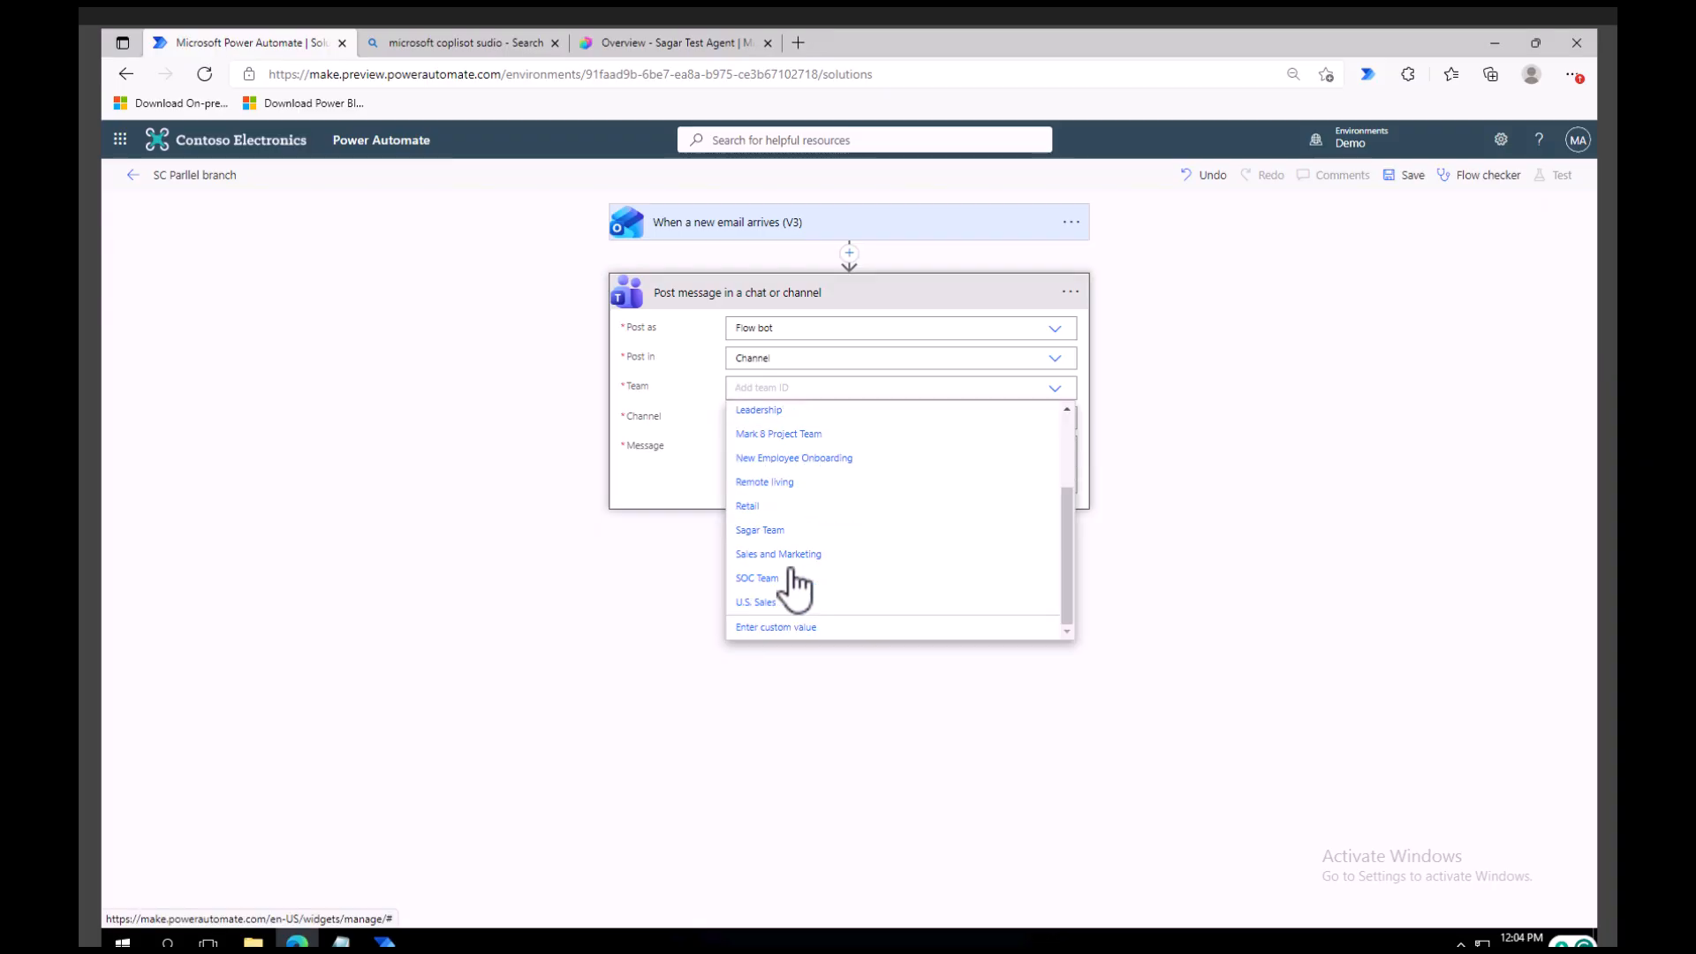
click(769, 530)
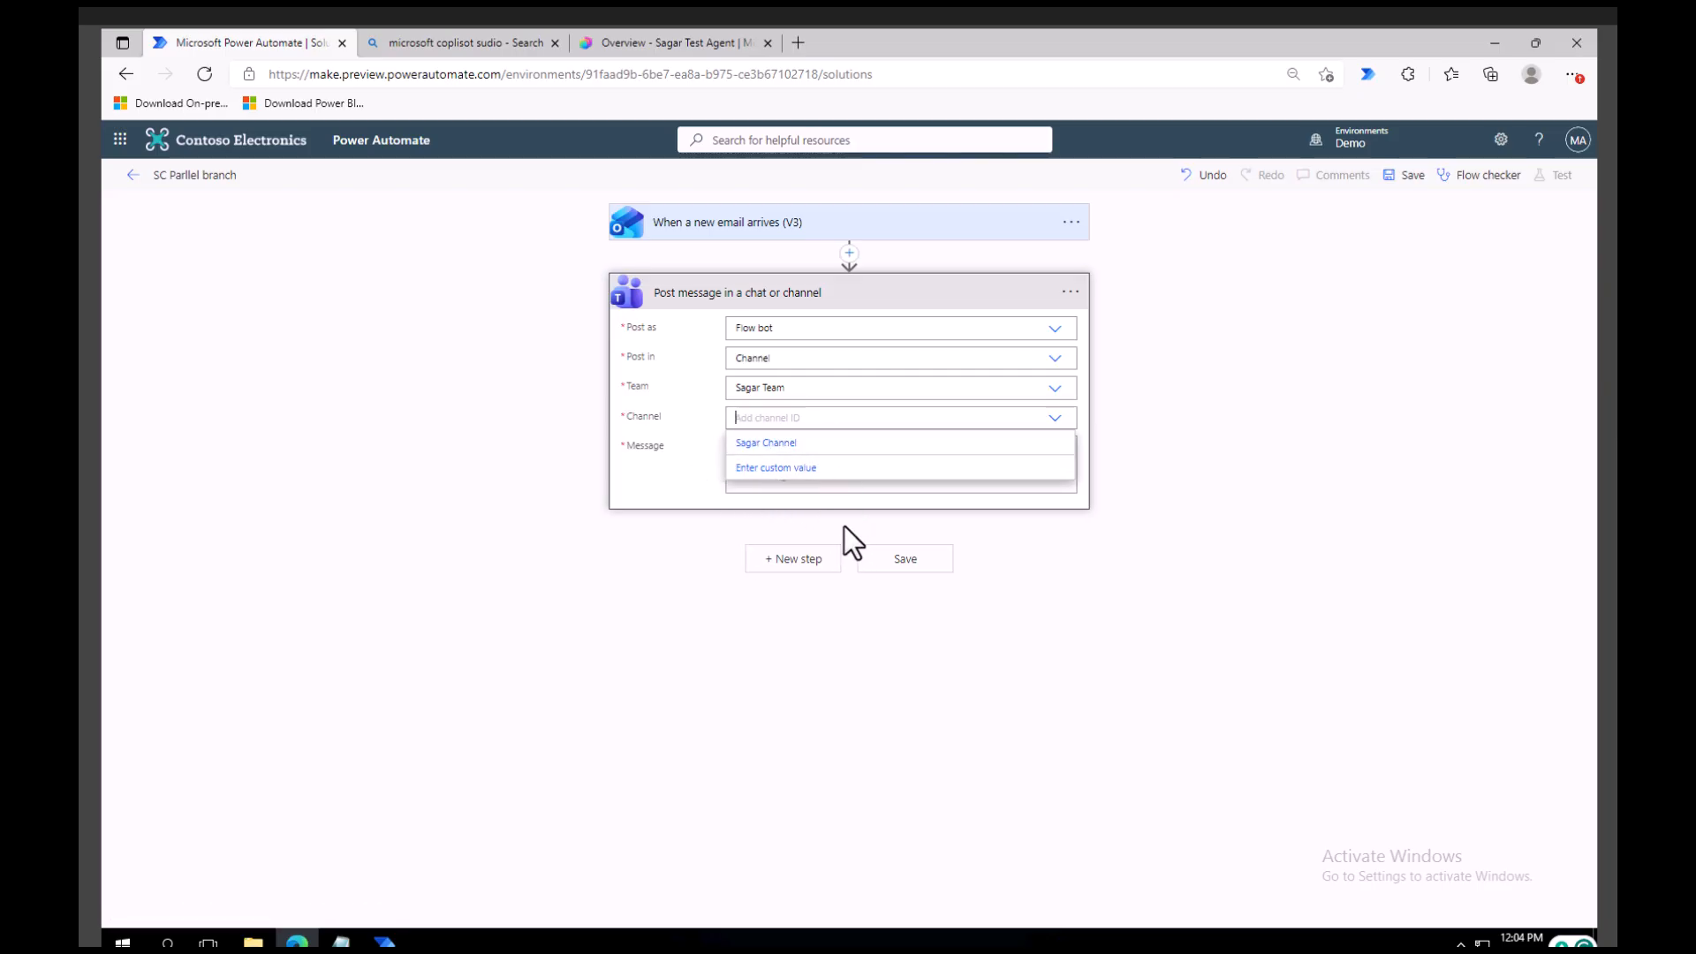
click(795, 442)
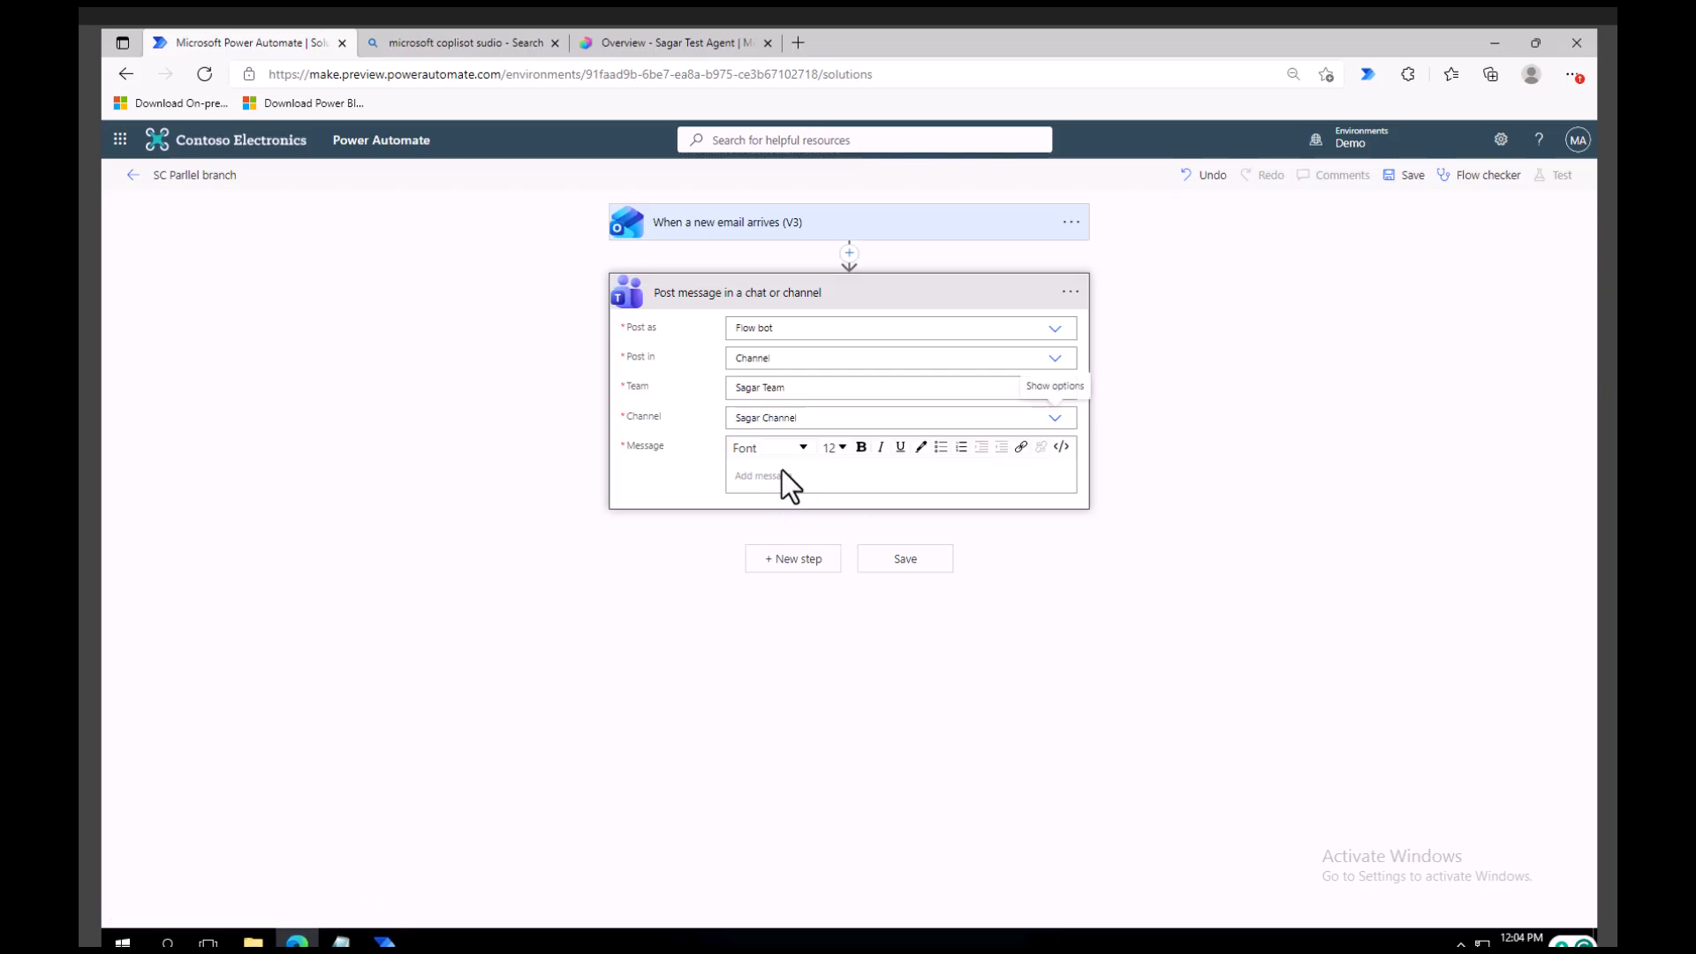
Insert the email trigger's Body as dynamic content in the Teams message.
click(814, 484)
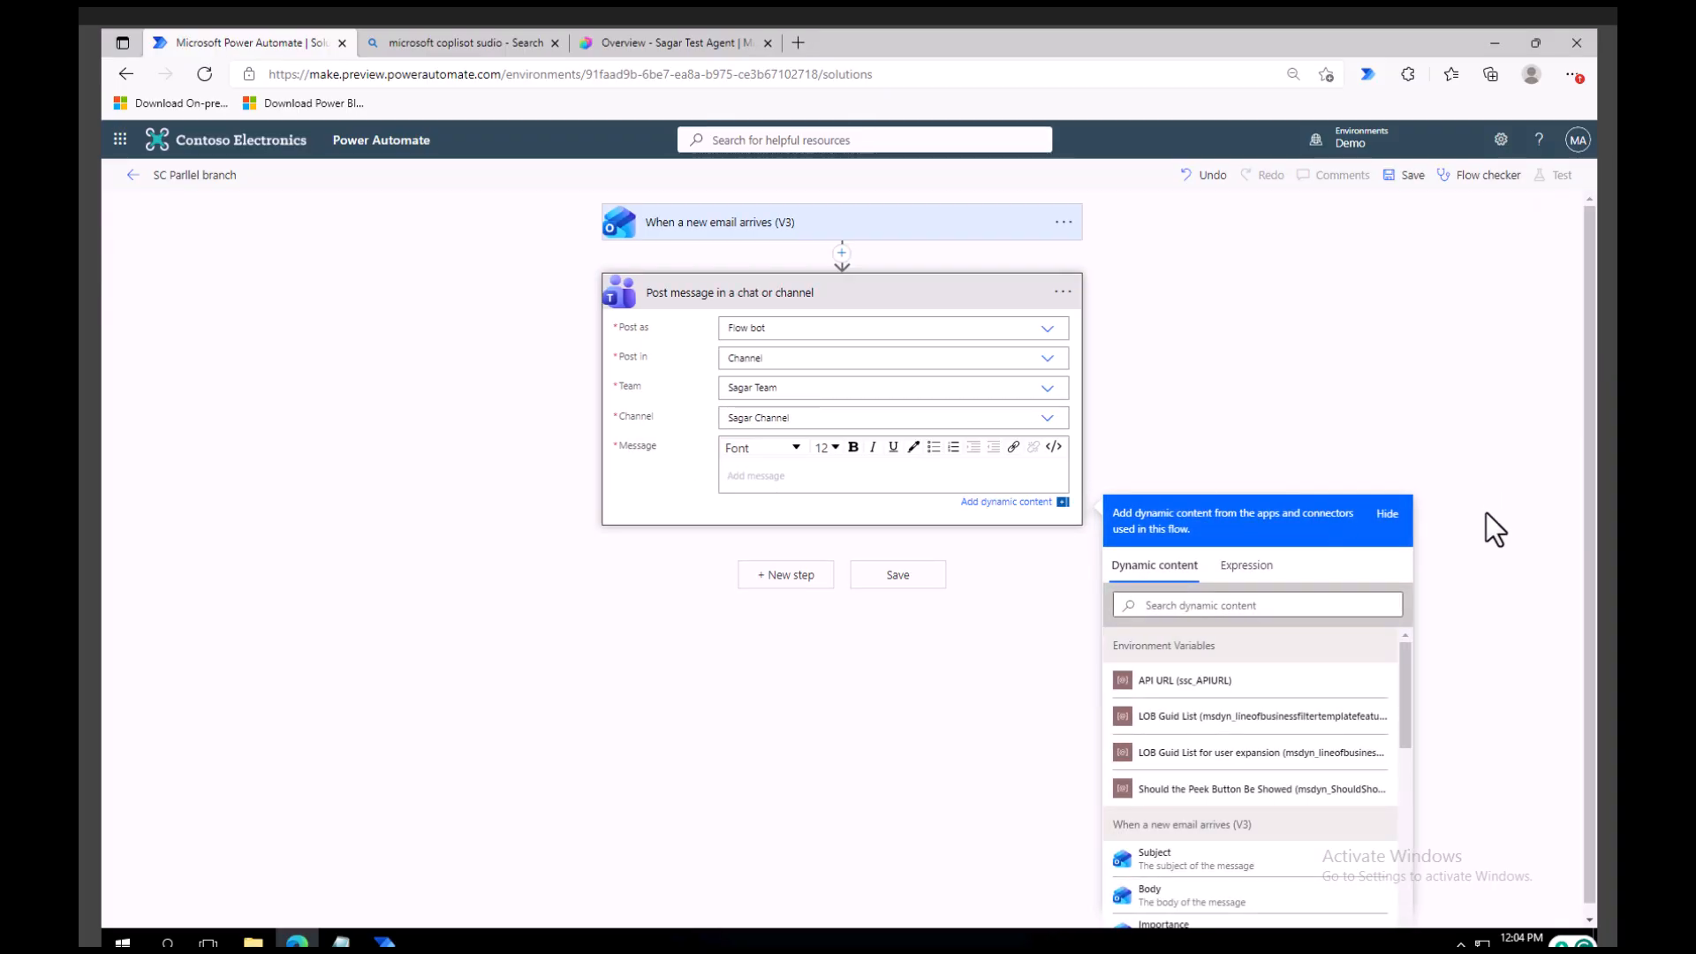
scroll(1484, 511, down, 1)
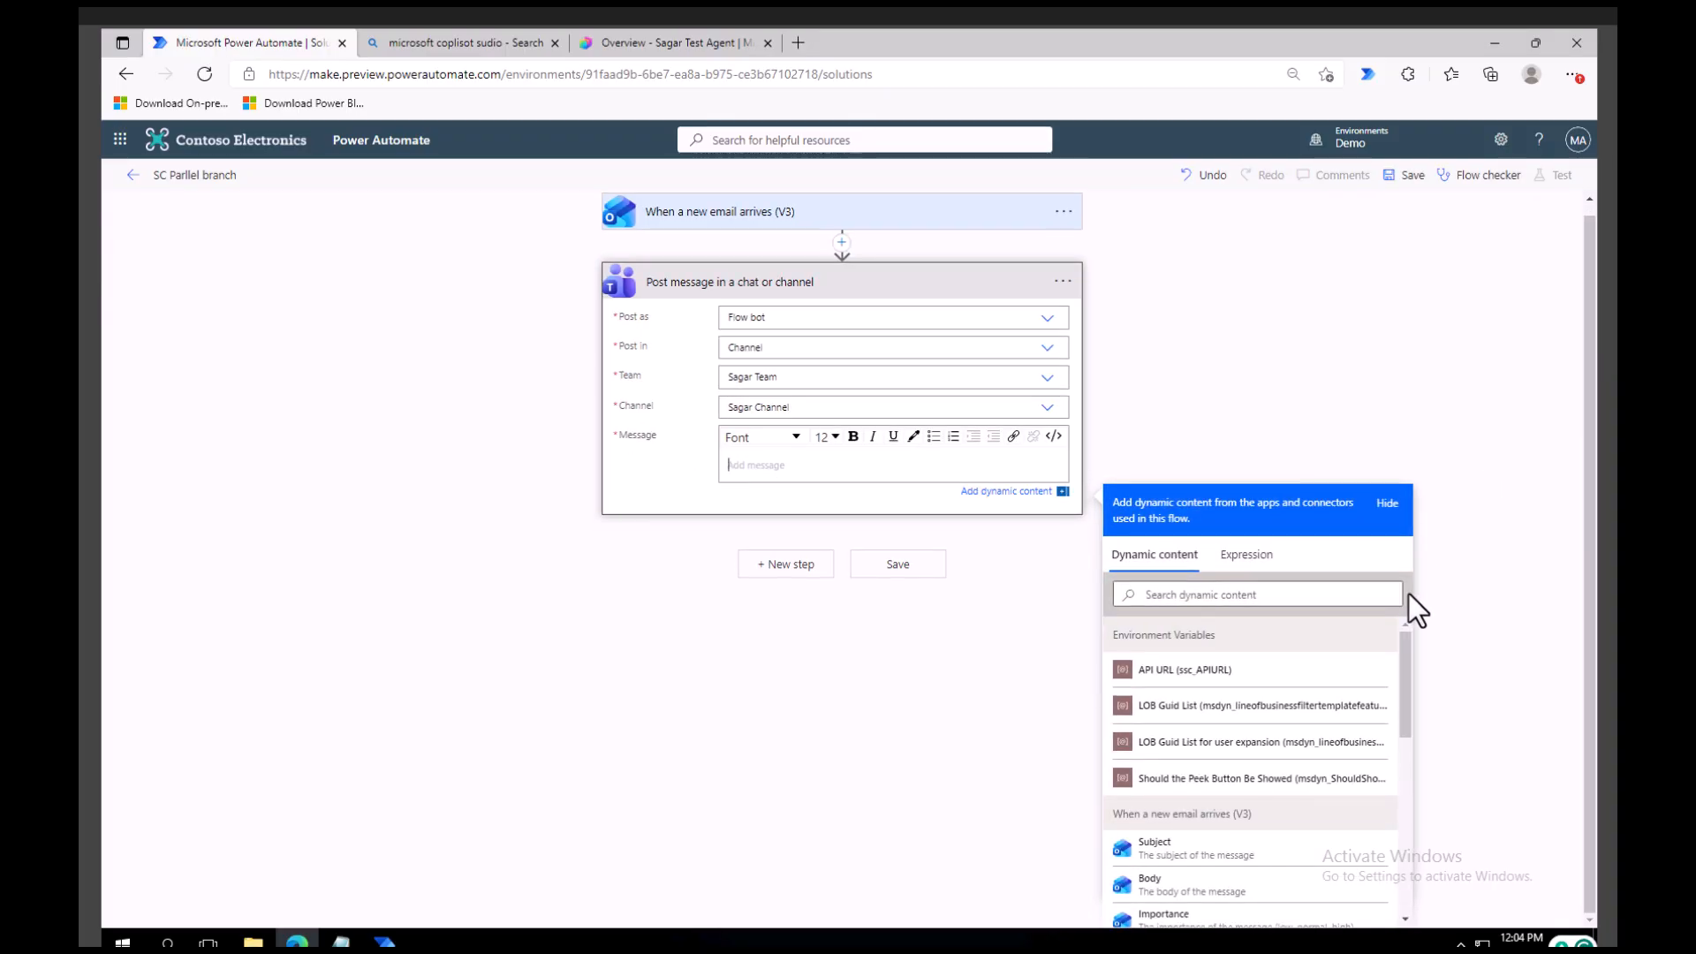
click(1186, 883)
Add a parallel branch between the email trigger and the Teams post action.
click(846, 248)
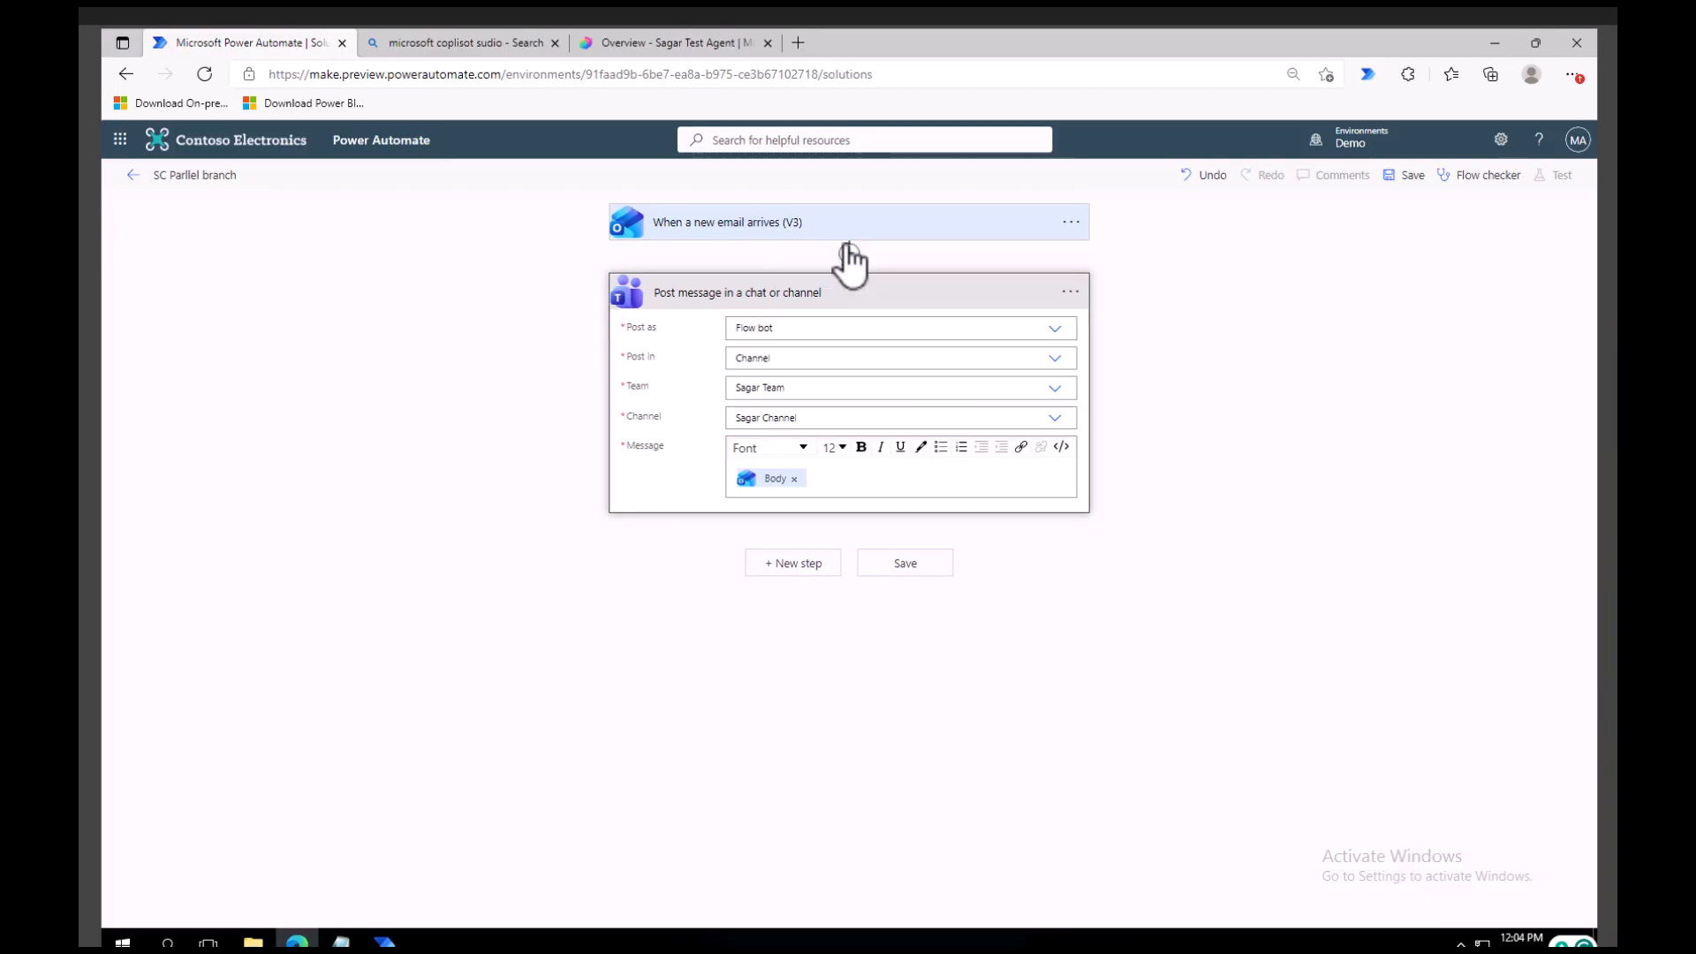
click(851, 256)
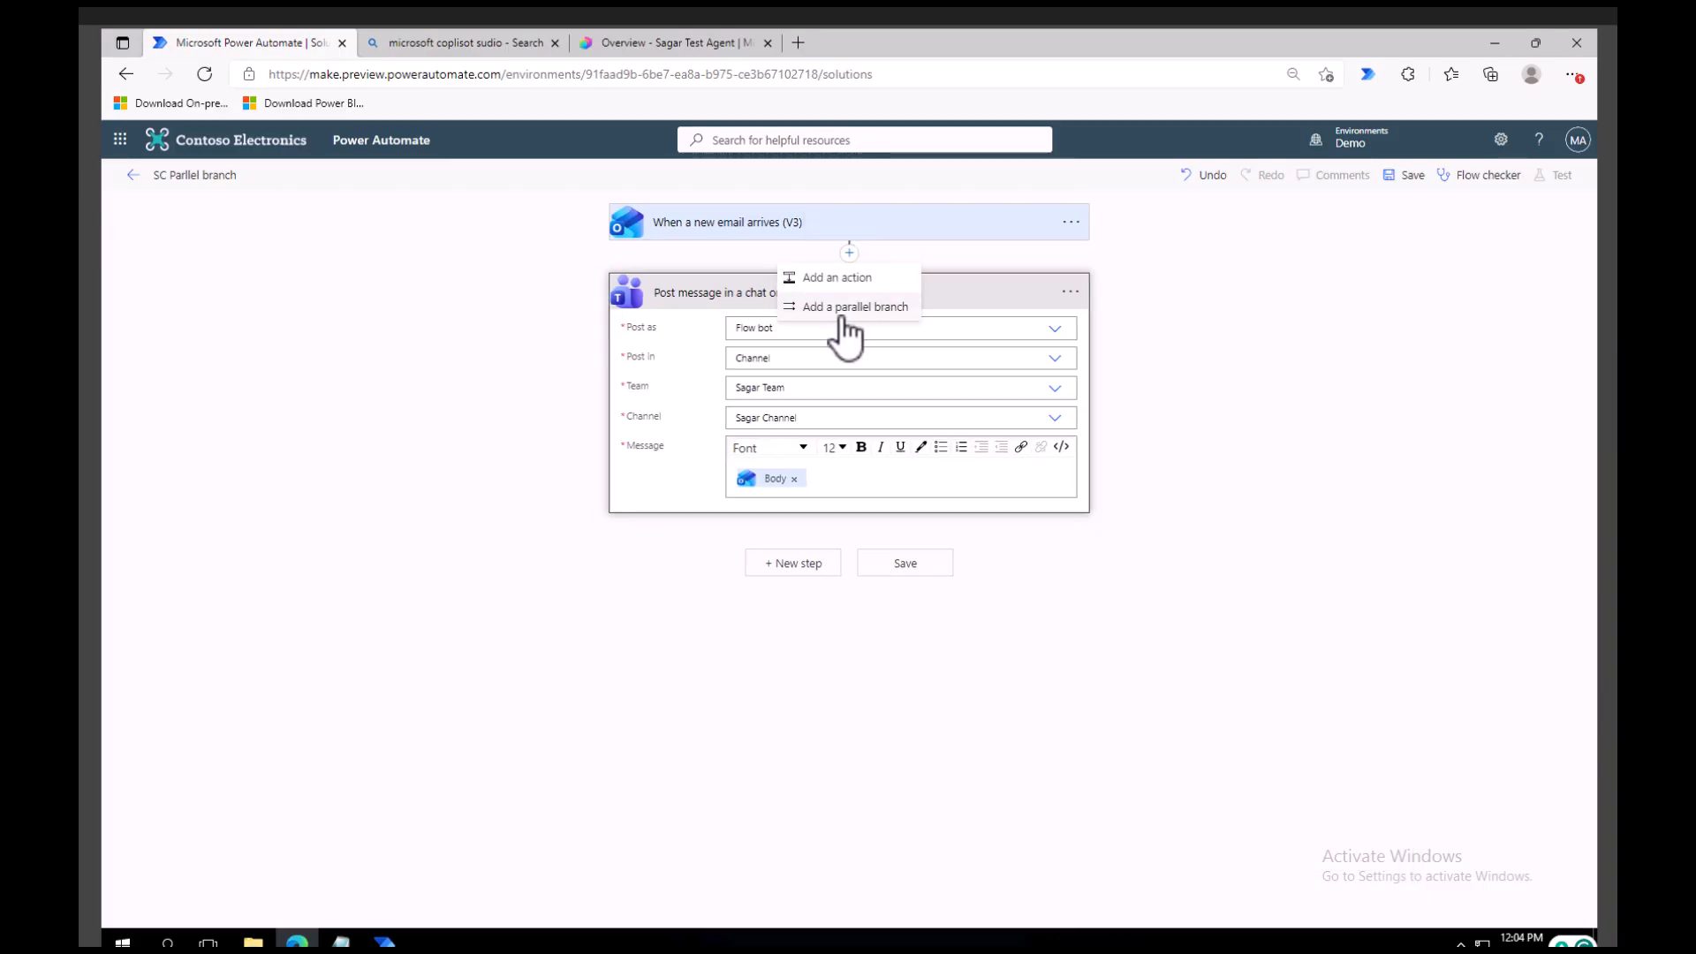
click(844, 310)
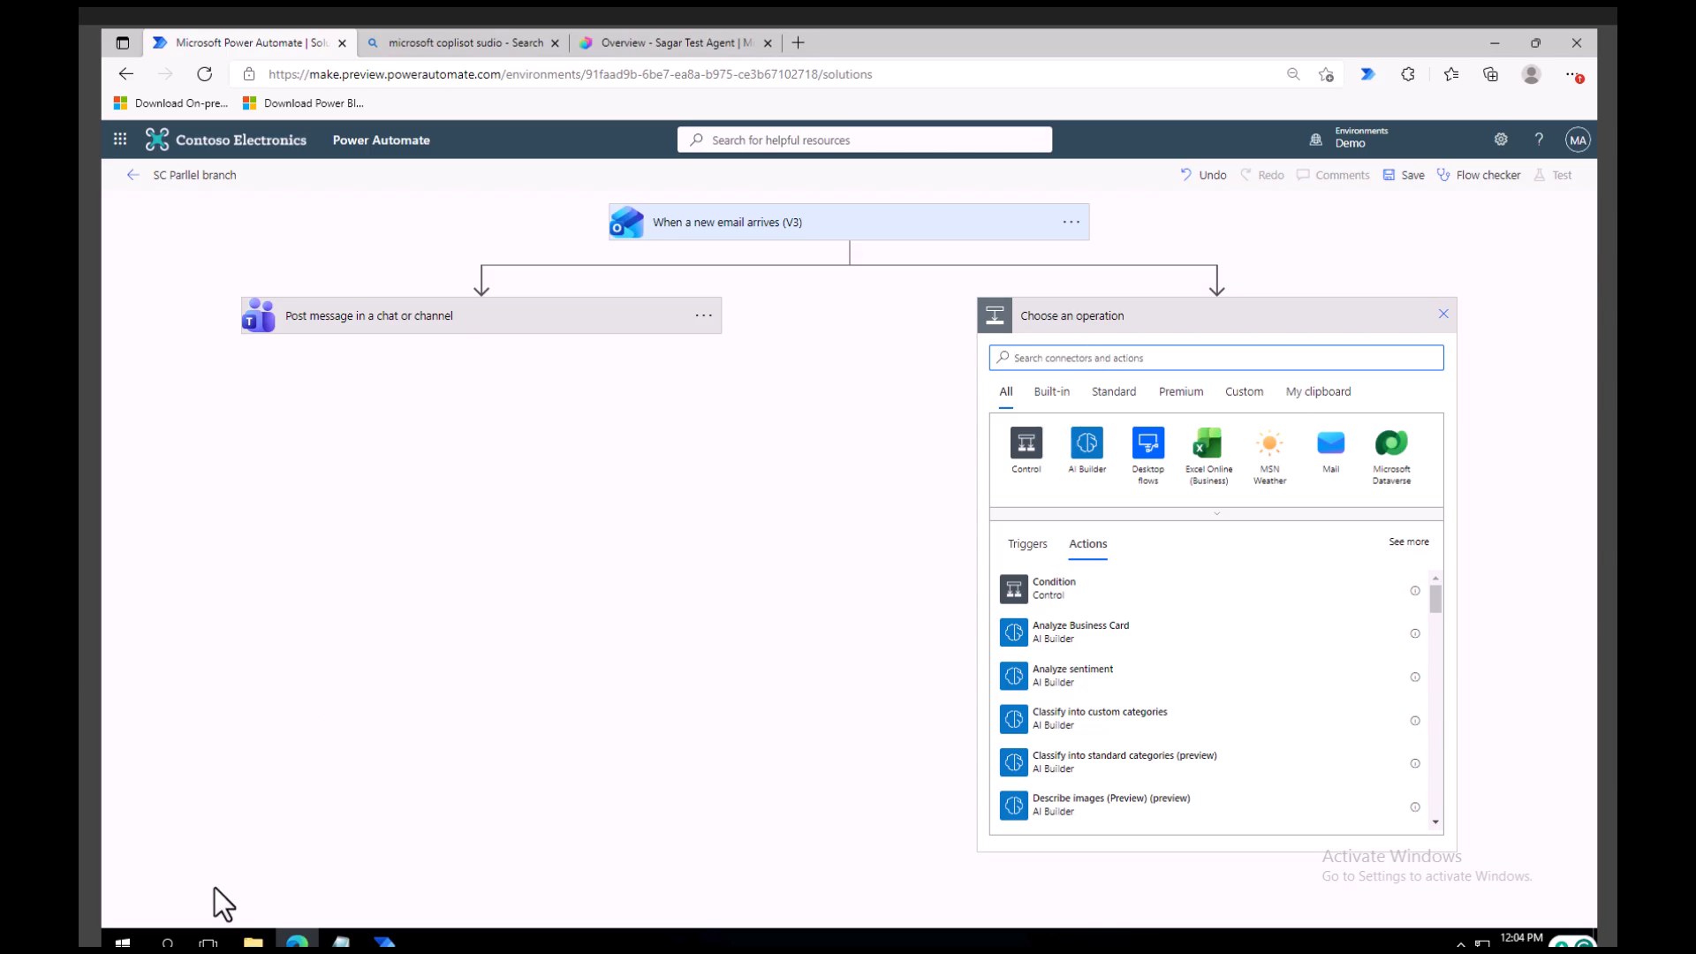
Switch to Notepad to review the notes on the Teams post and SharePoint record, and return to the flow.
click(341, 942)
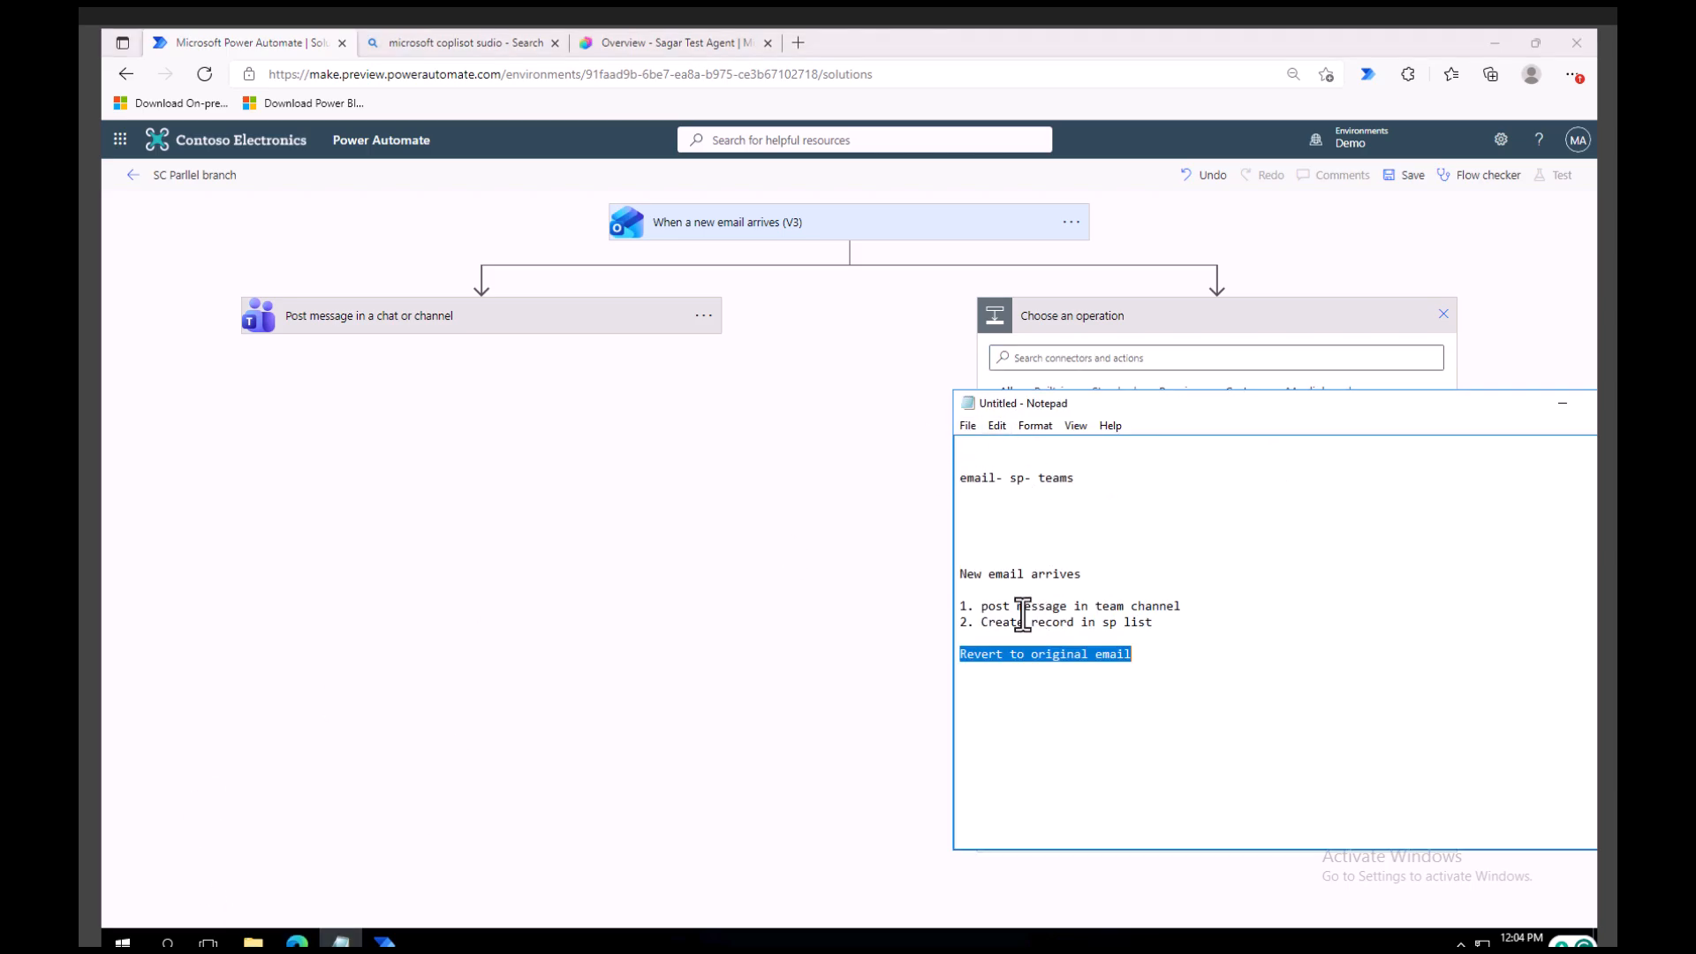
drag(1202, 604, 946, 598)
drag(1151, 628, 974, 623)
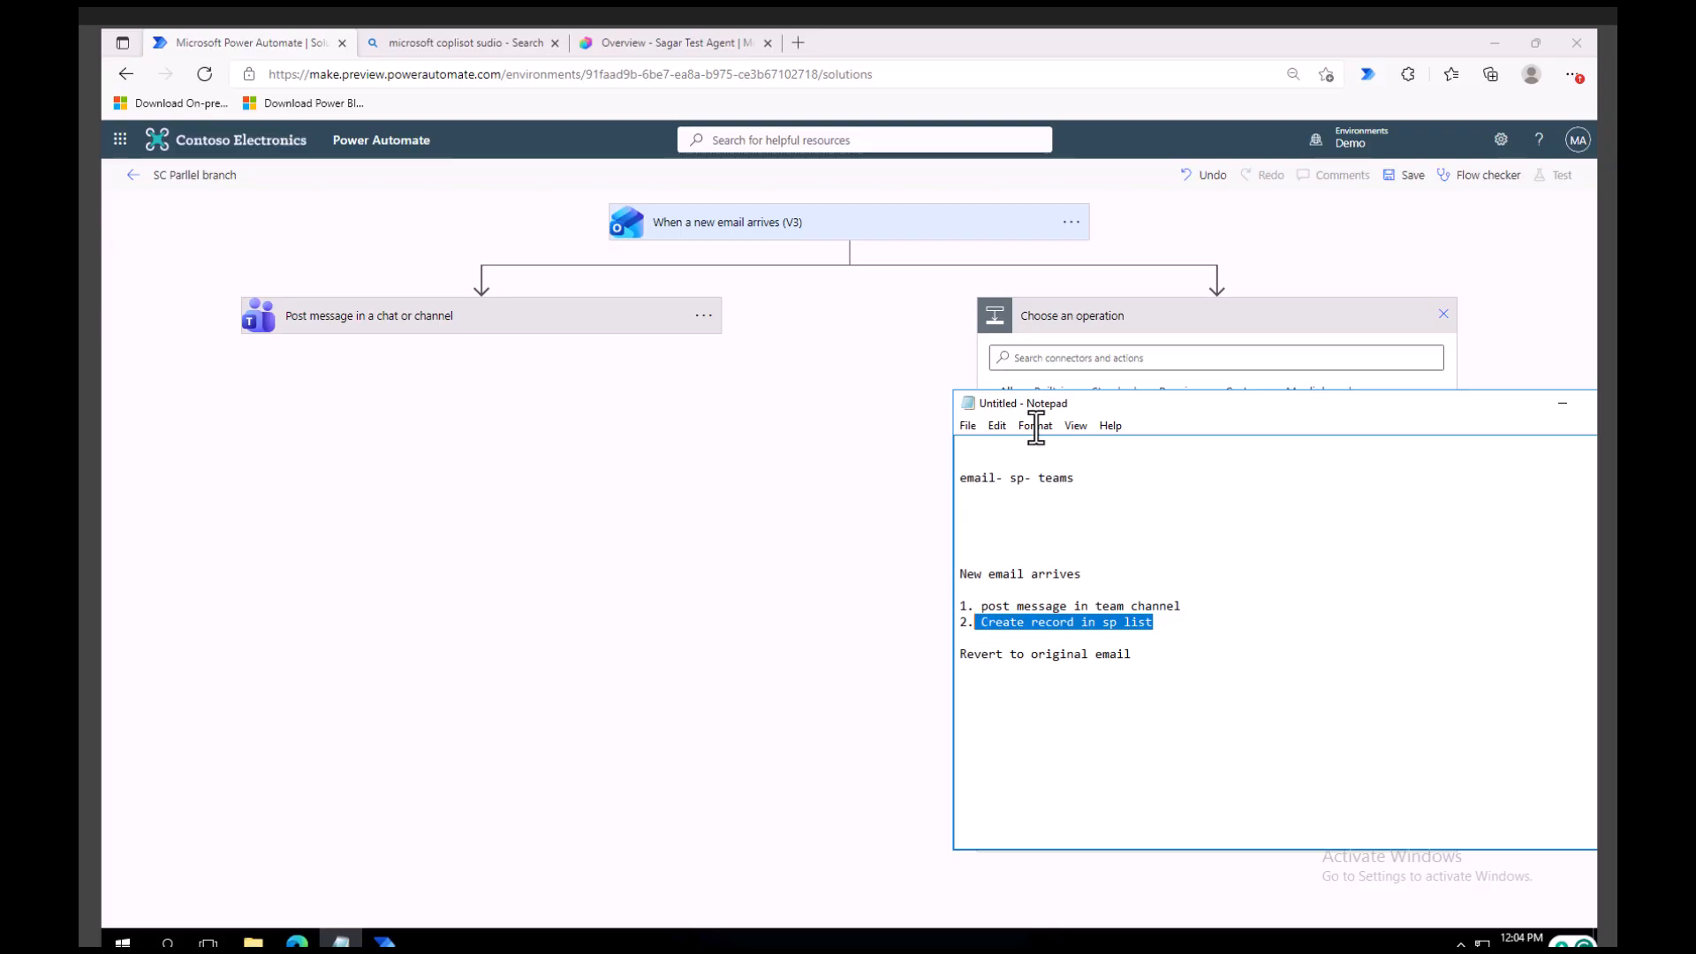
click(1450, 221)
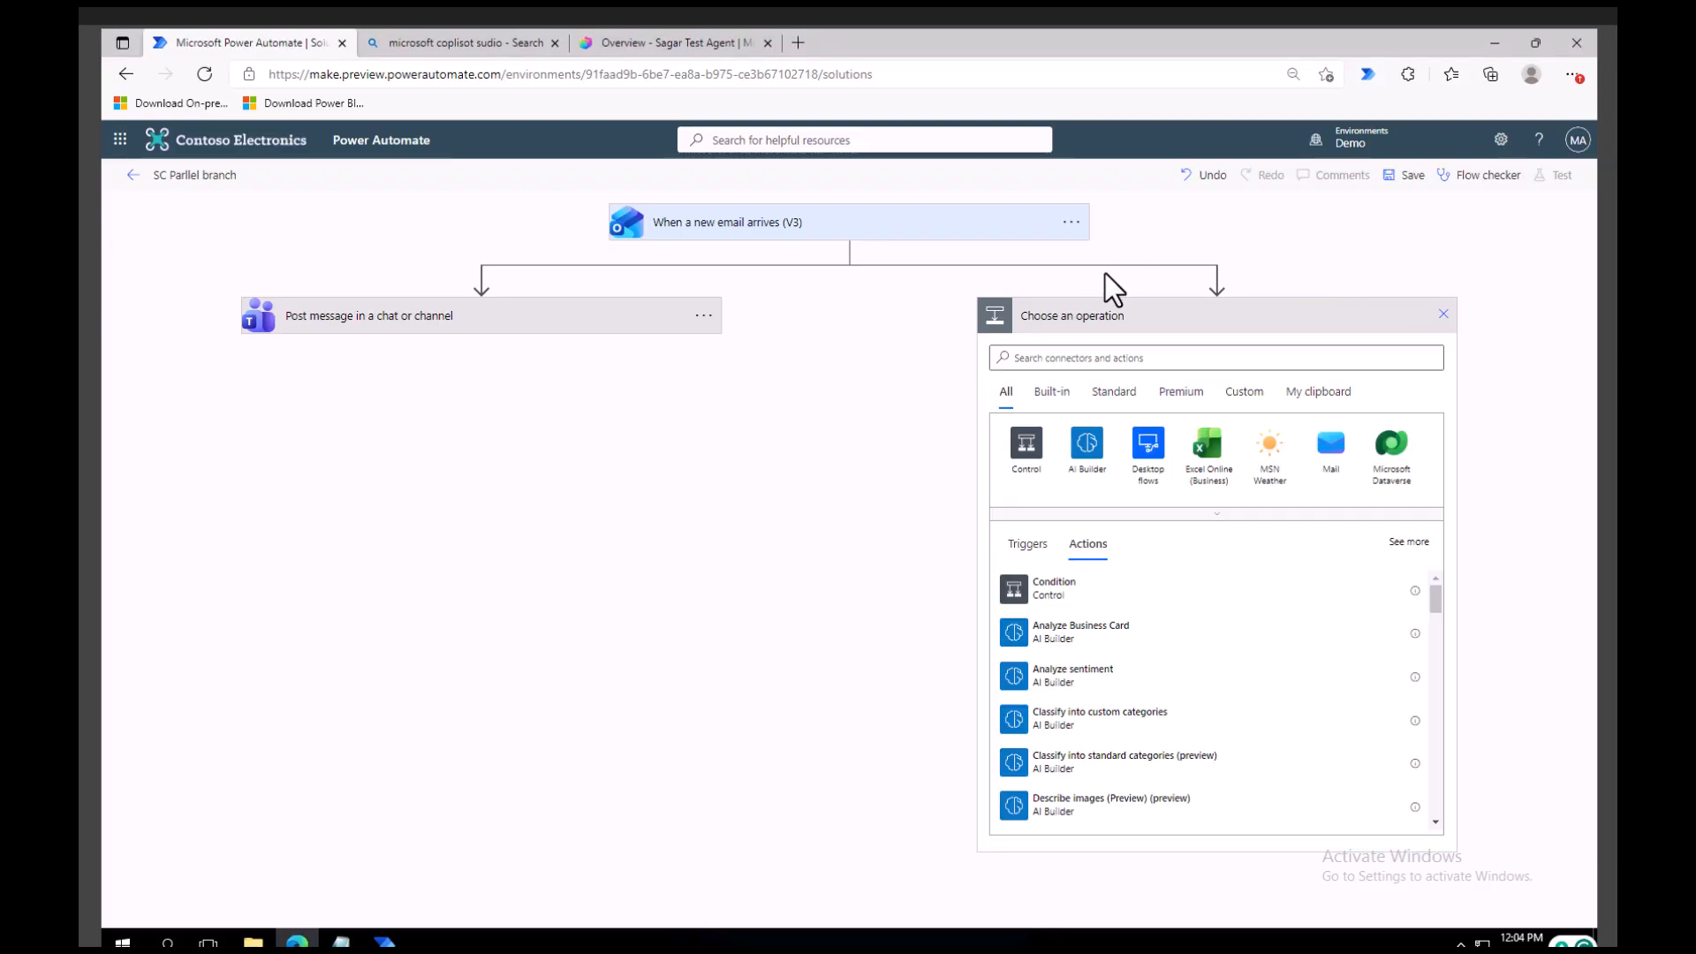
Replace the Teams action's message content with the email trigger's Subject dynamic content.
click(474, 318)
click(427, 503)
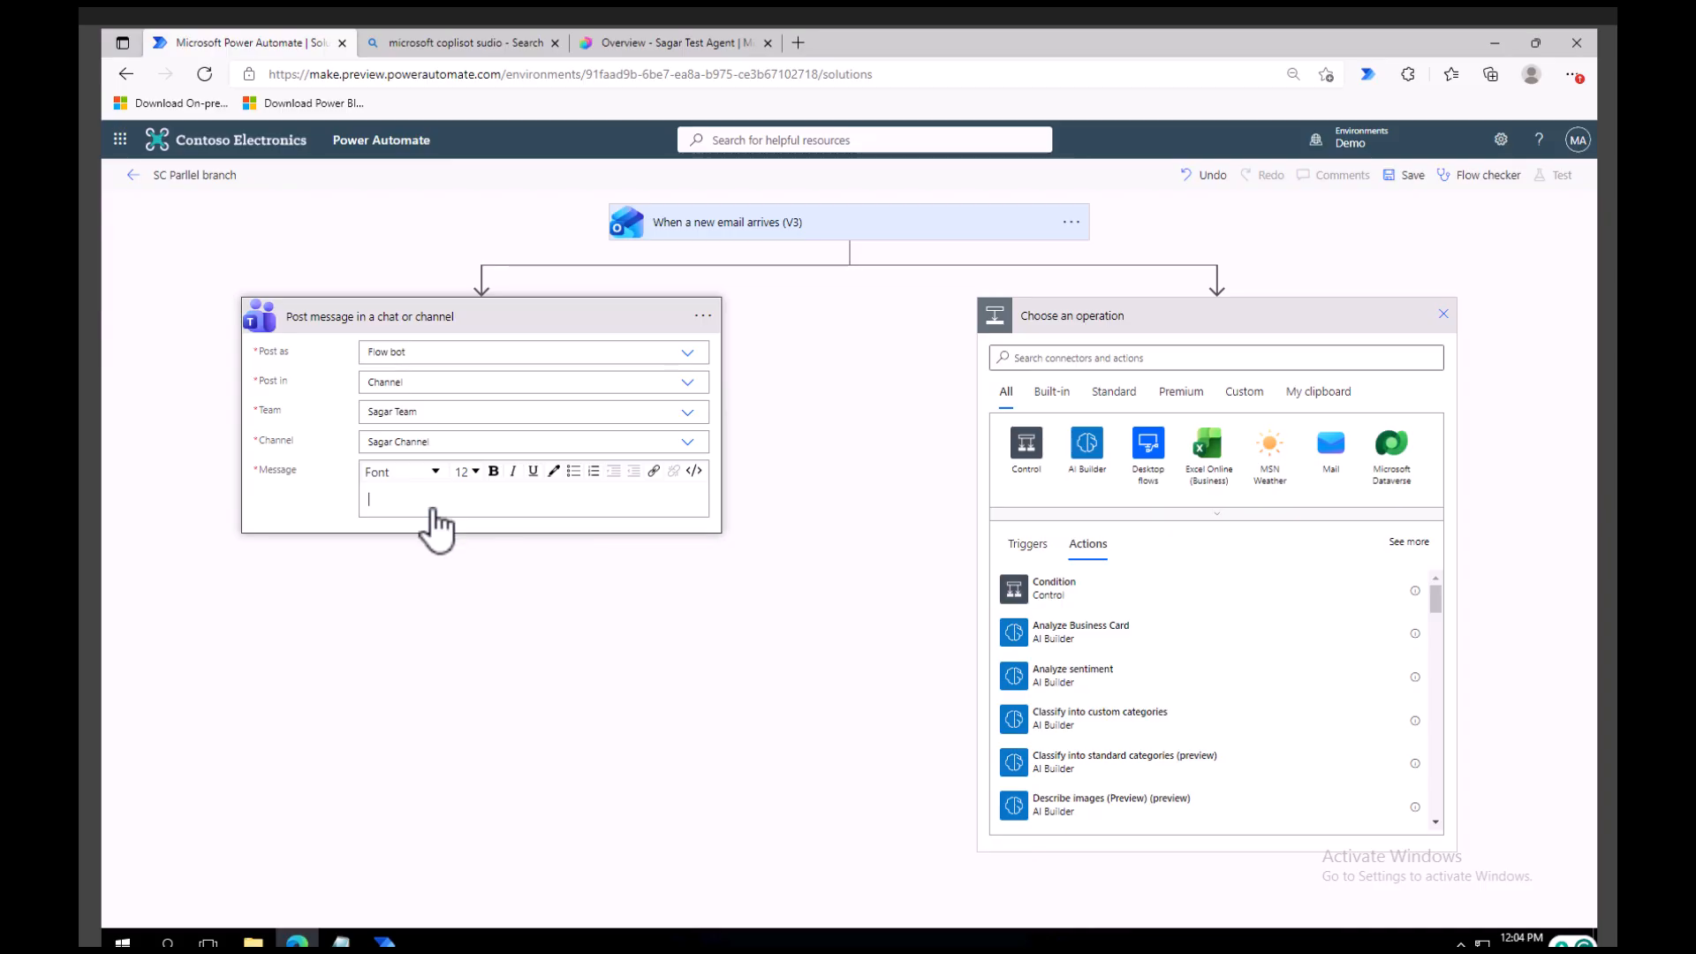
click(421, 501)
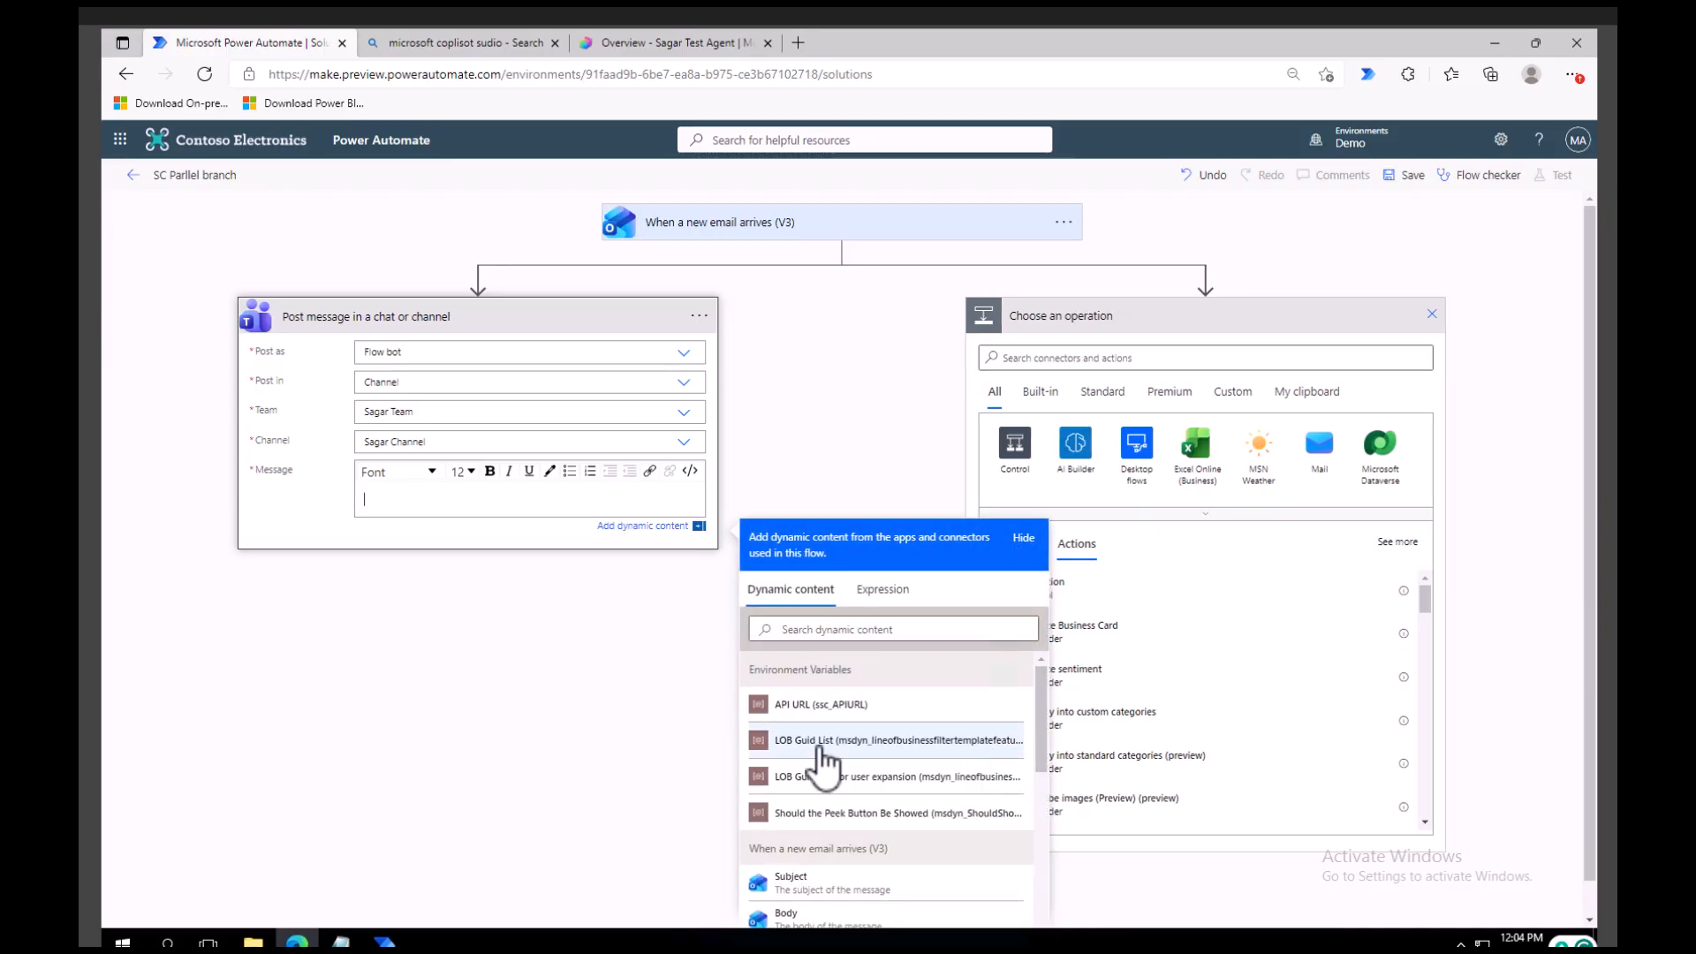
scroll(813, 755, down, 1)
click(793, 788)
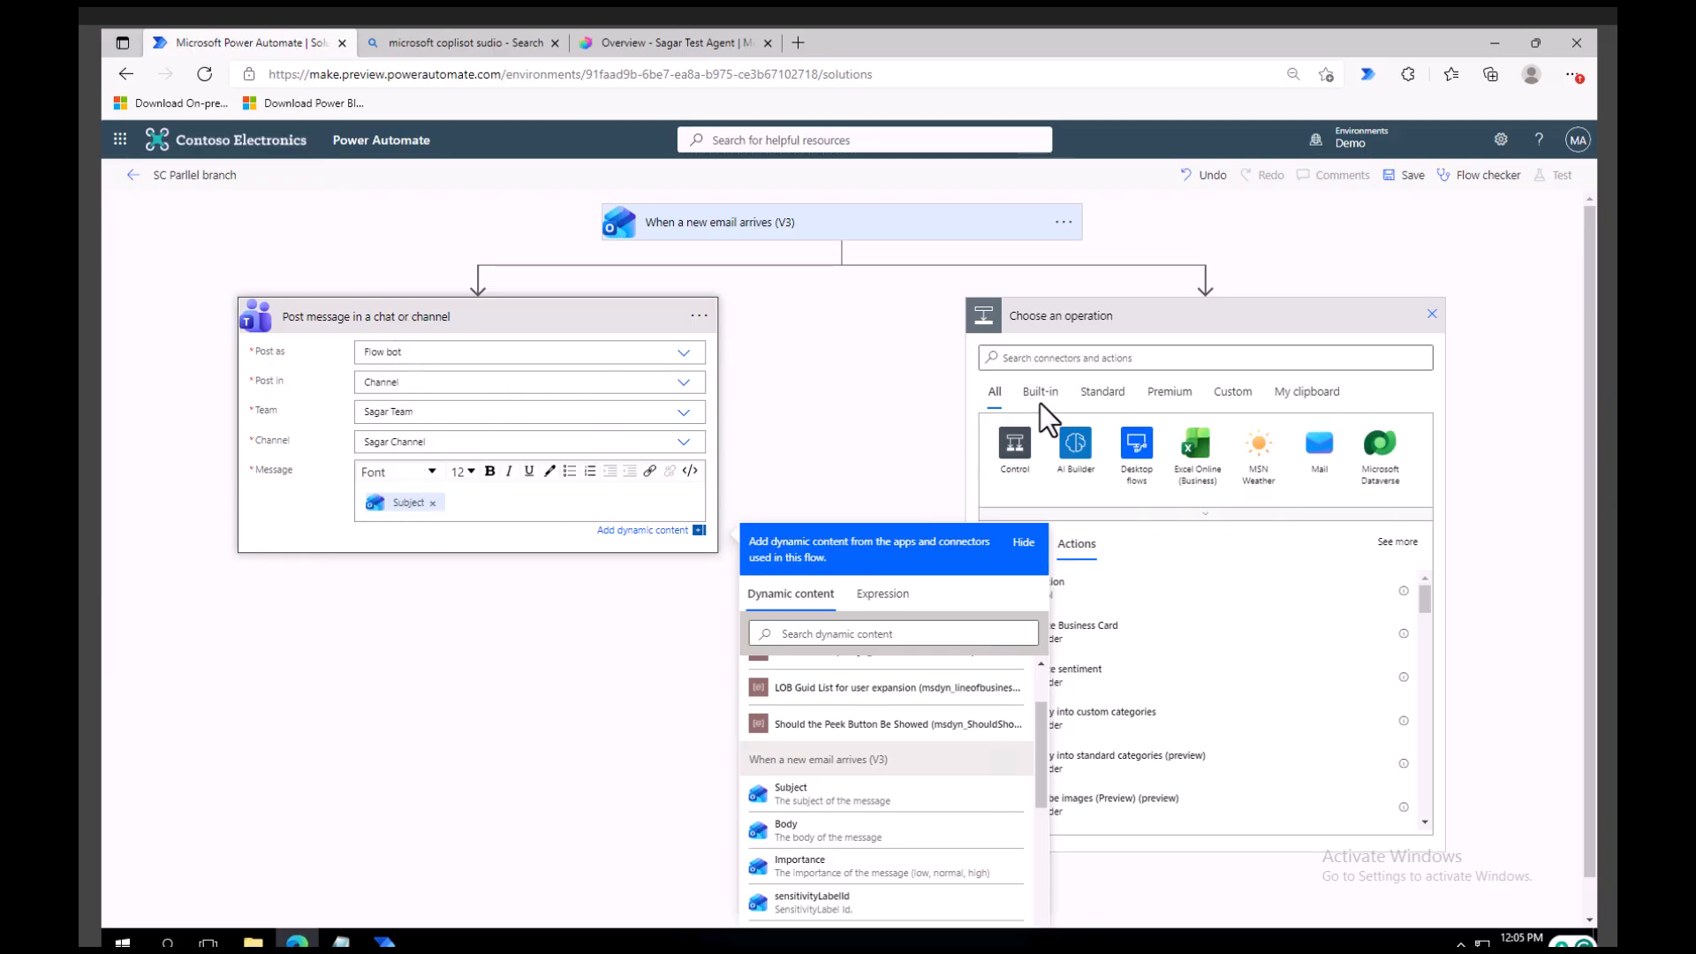
Search for "sharepoint" in the new parallel branch and add the SharePoint Create item action.
click(1091, 357)
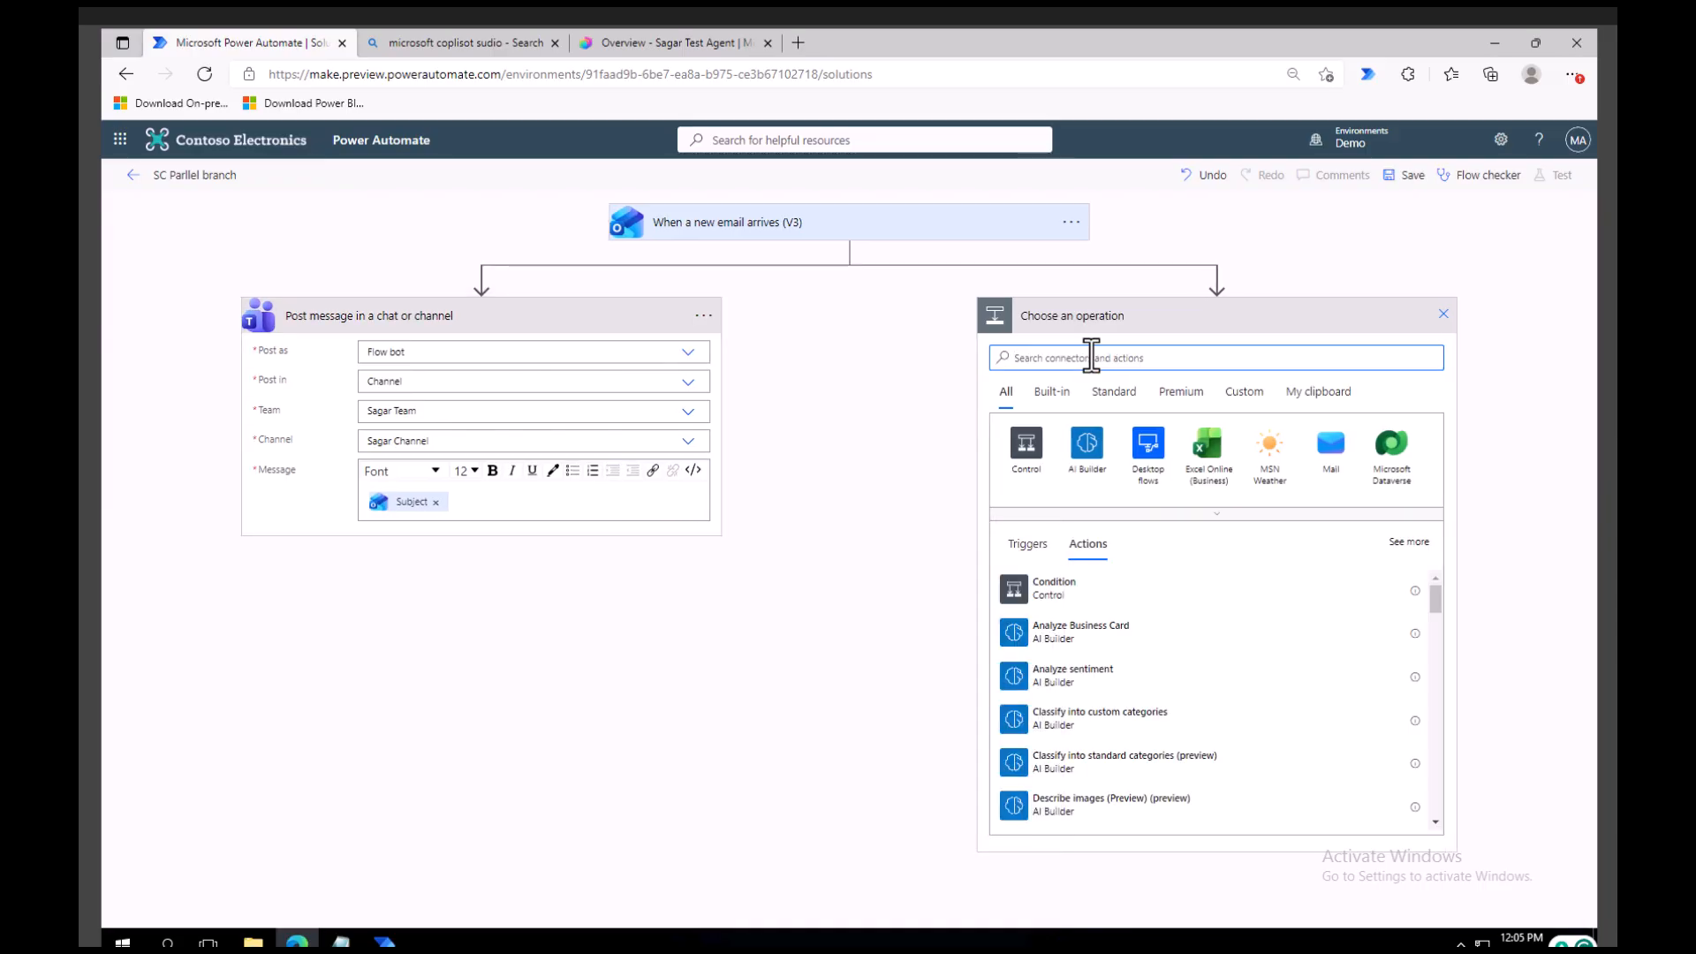
text(shai)
key(BackSpace)
text(point)
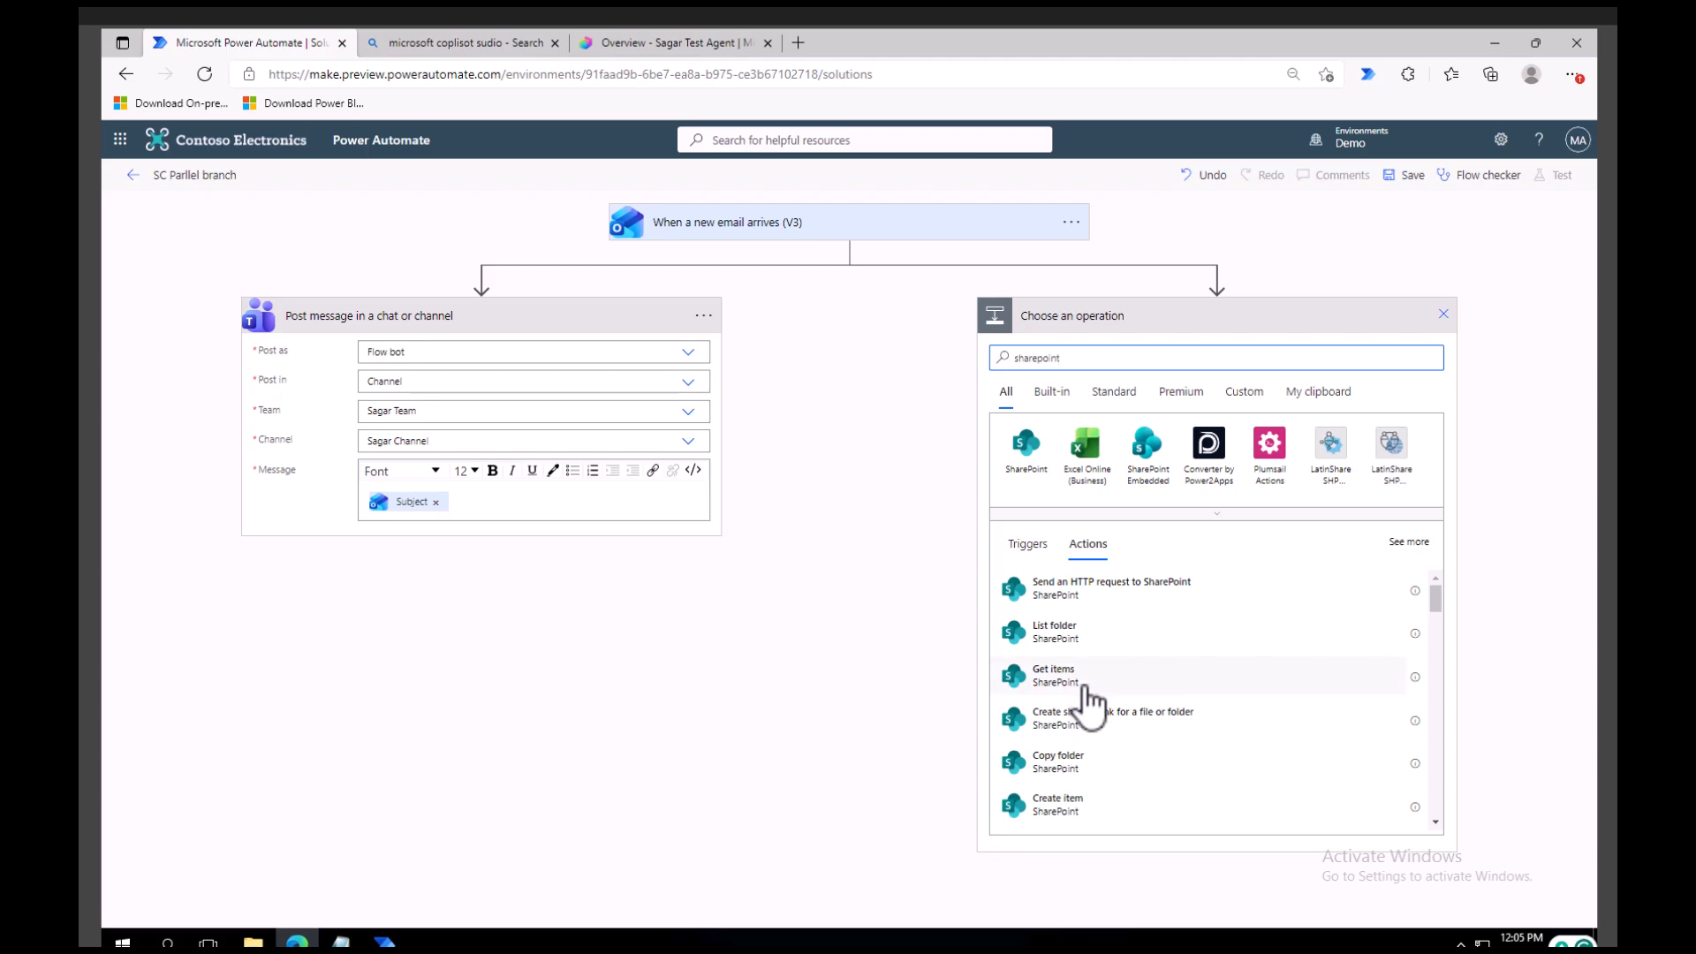
scroll(1095, 746, down, 1)
click(1097, 735)
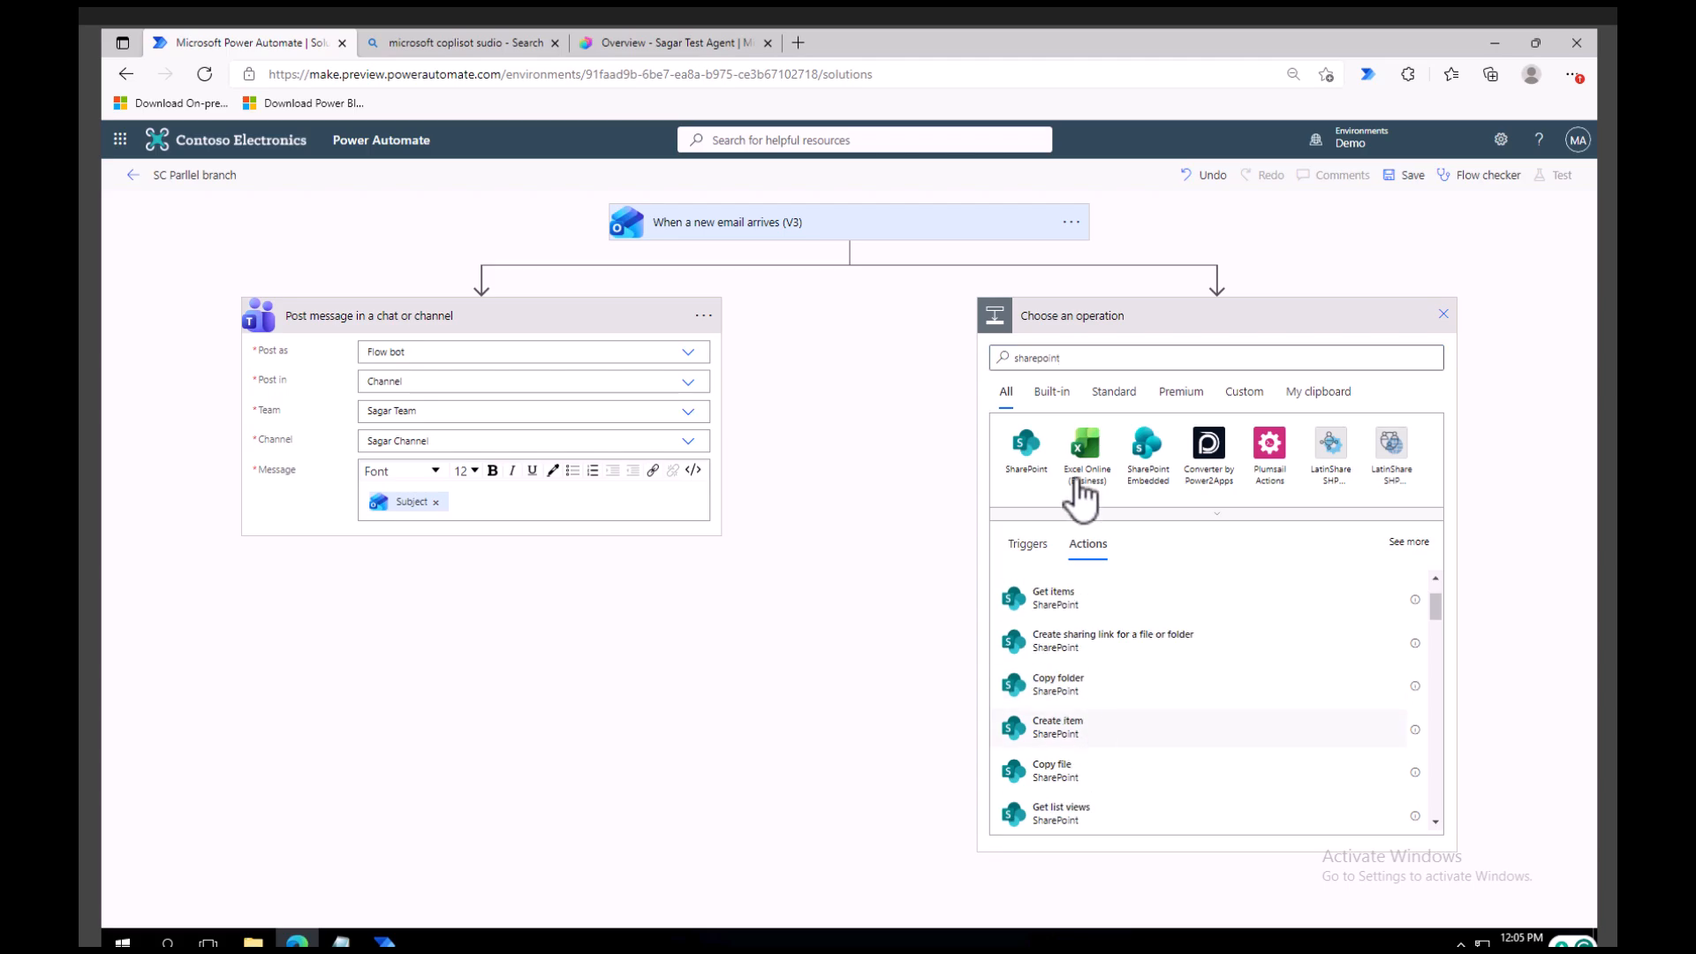
Set the Create item action's site address to the sagar site and its list to SCEmployee.
click(1423, 353)
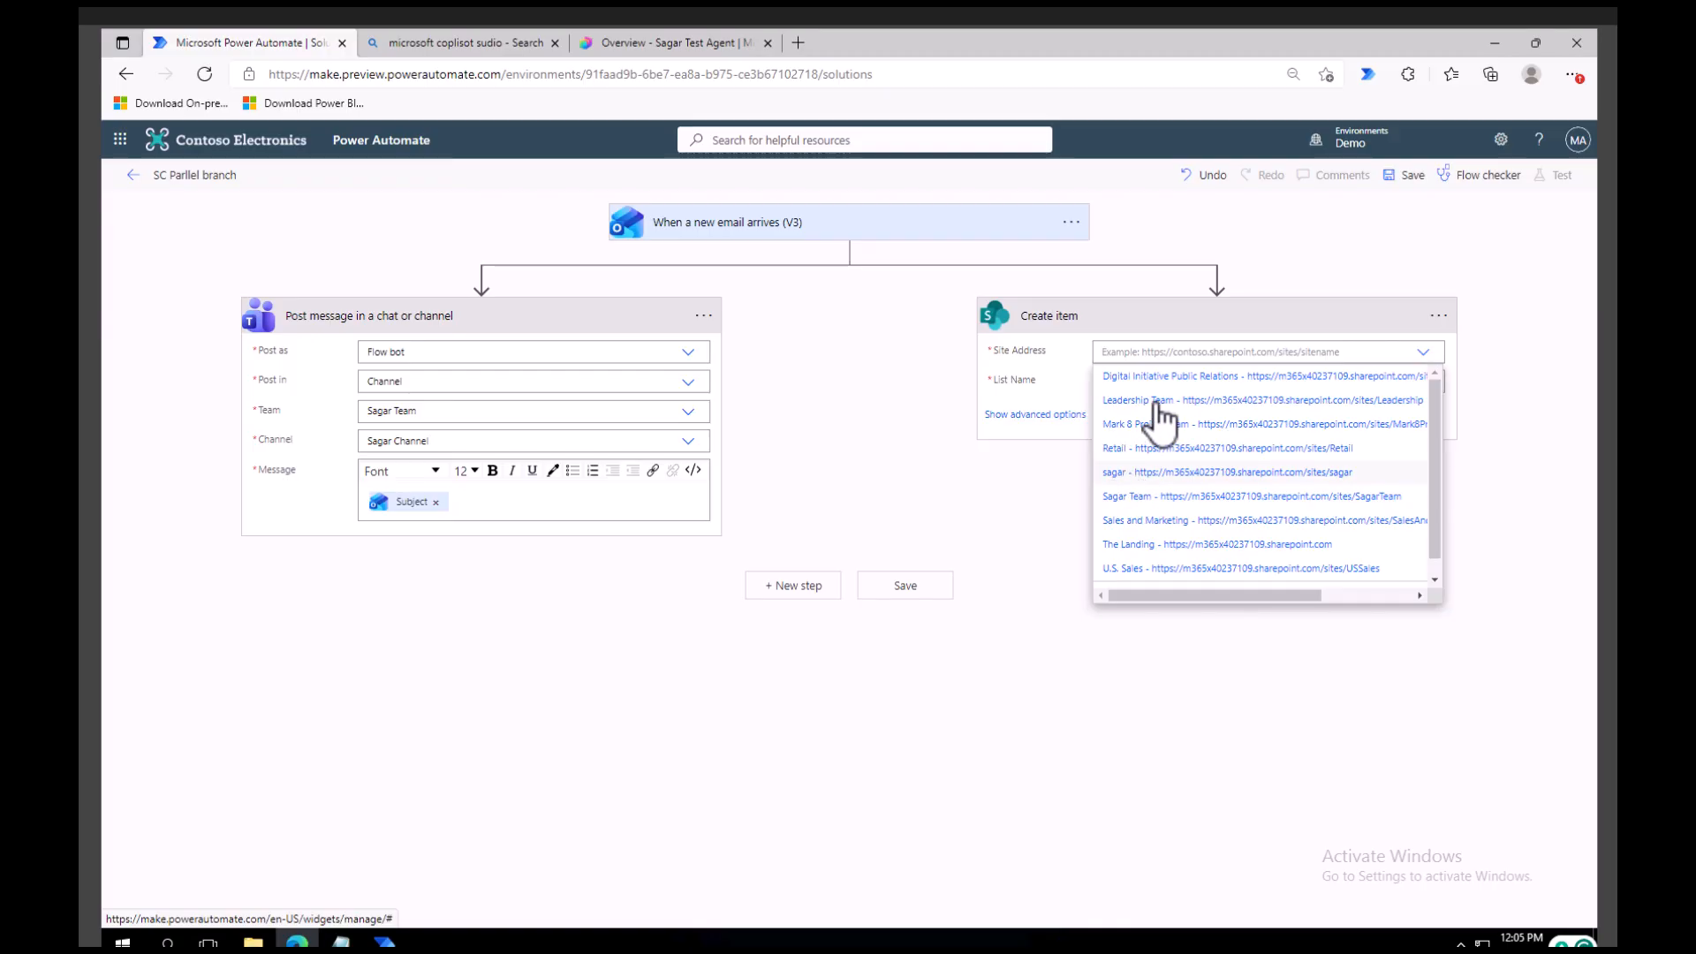
click(1140, 472)
click(1414, 384)
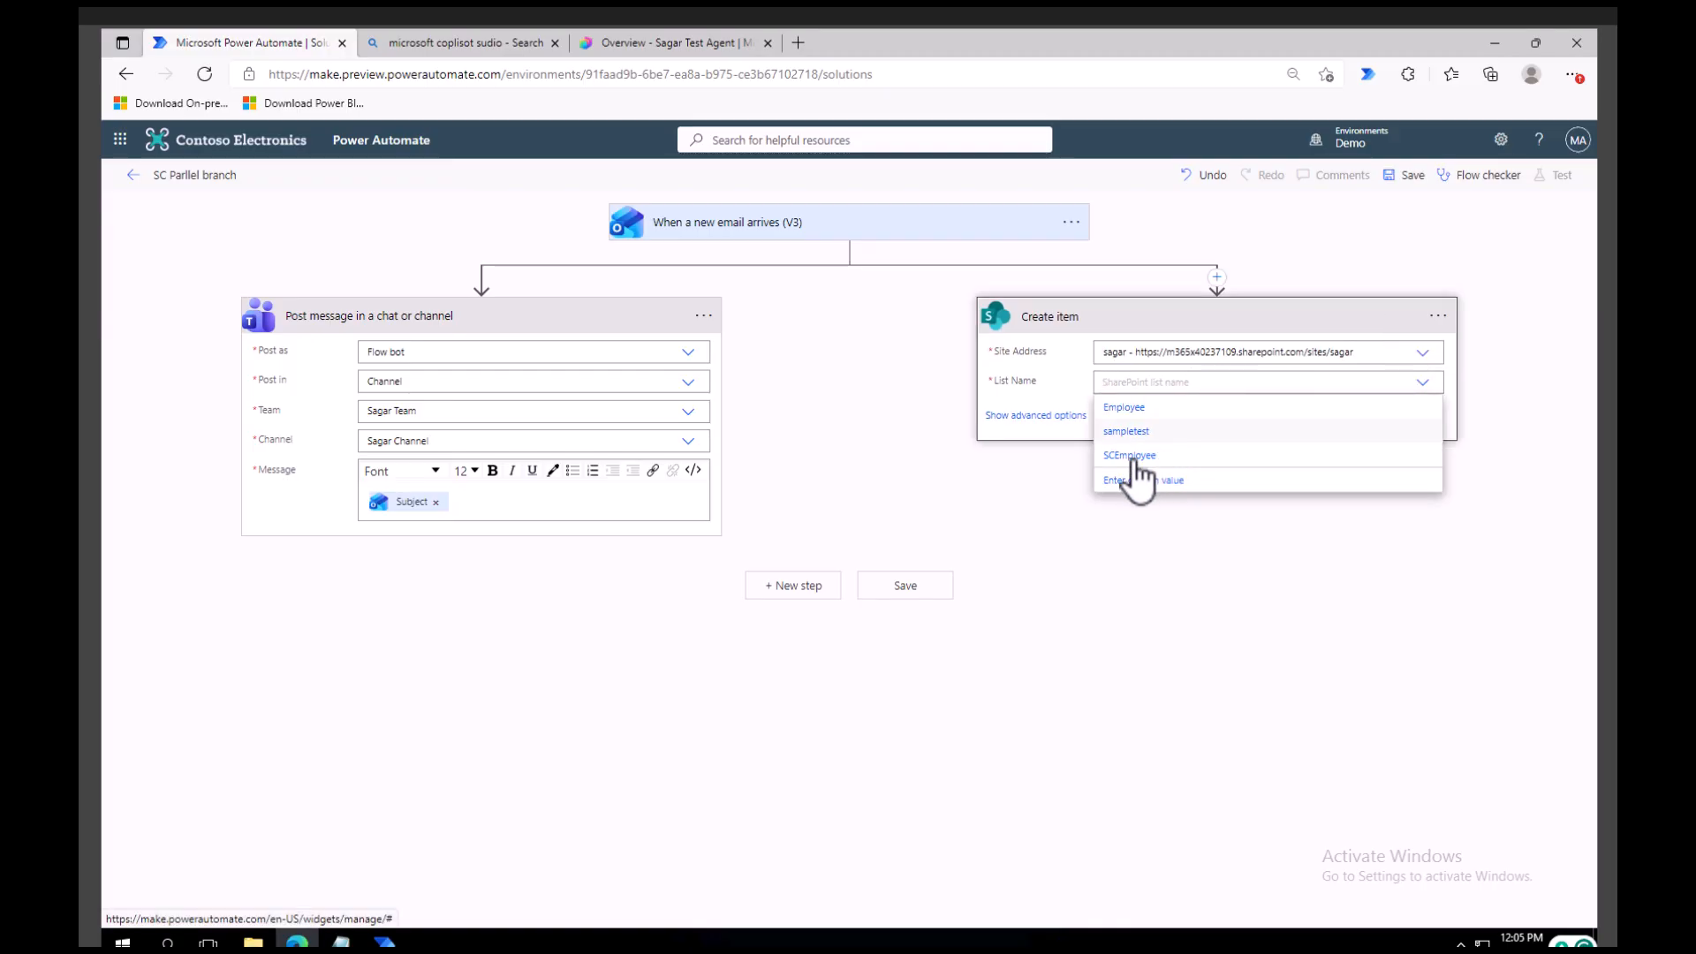
click(1133, 456)
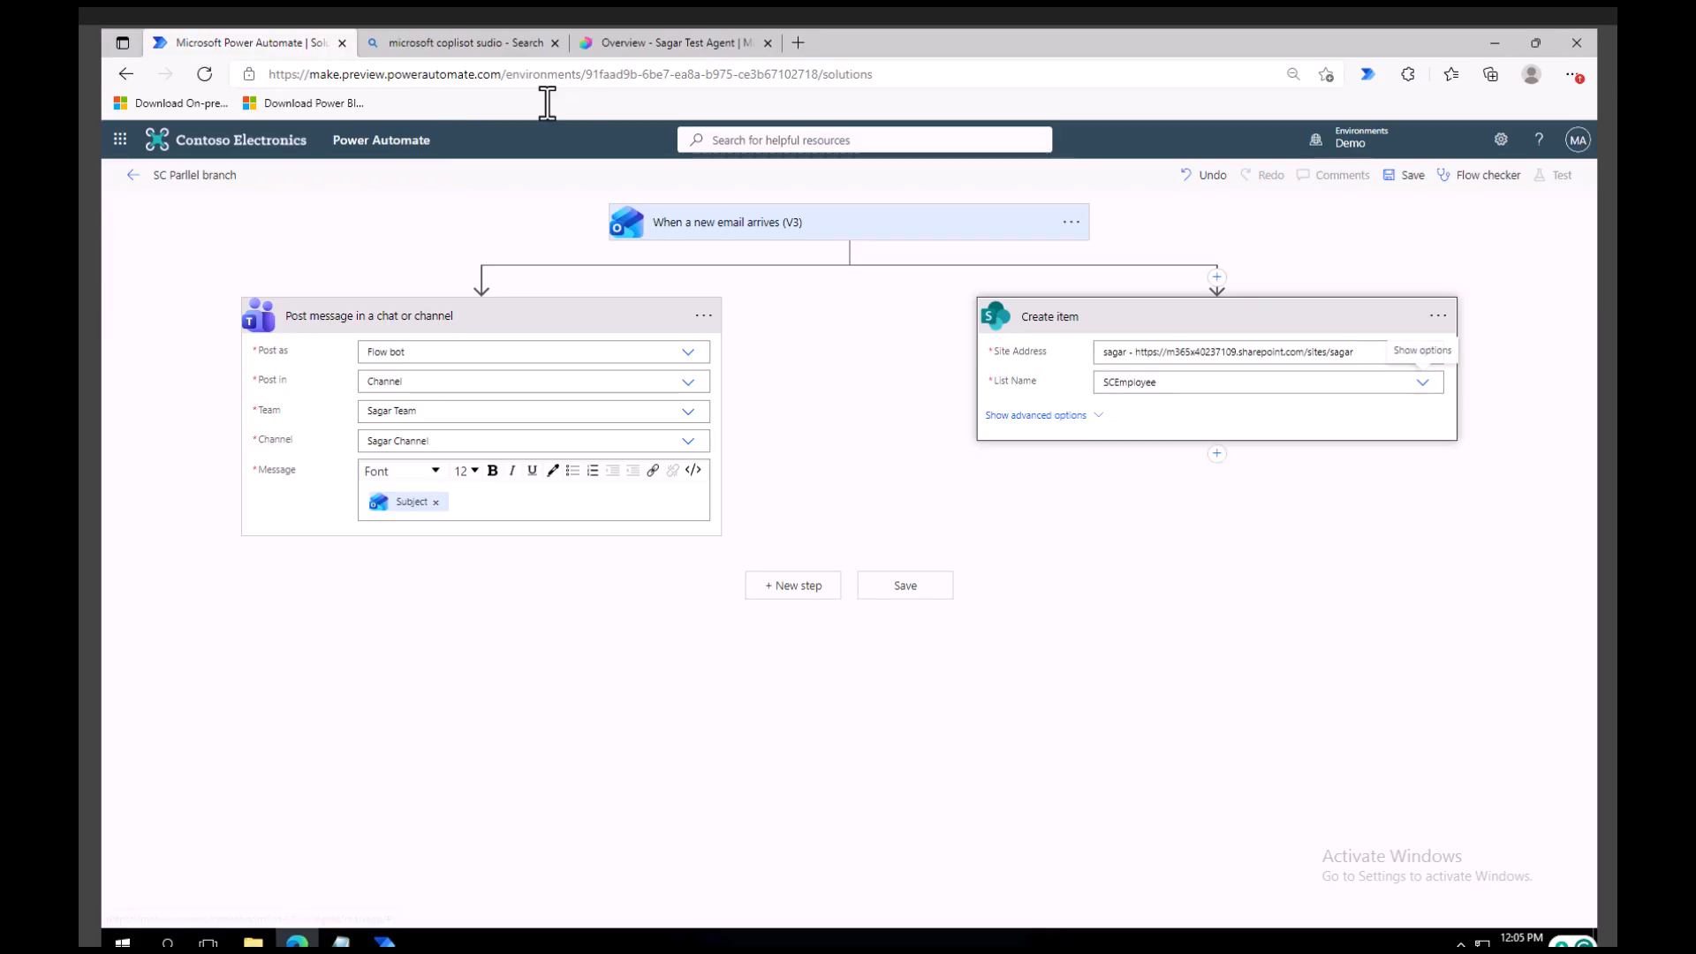
Show the Create item action's advanced options and fill the Name column with the email's Subject dynamic content.
click(1067, 417)
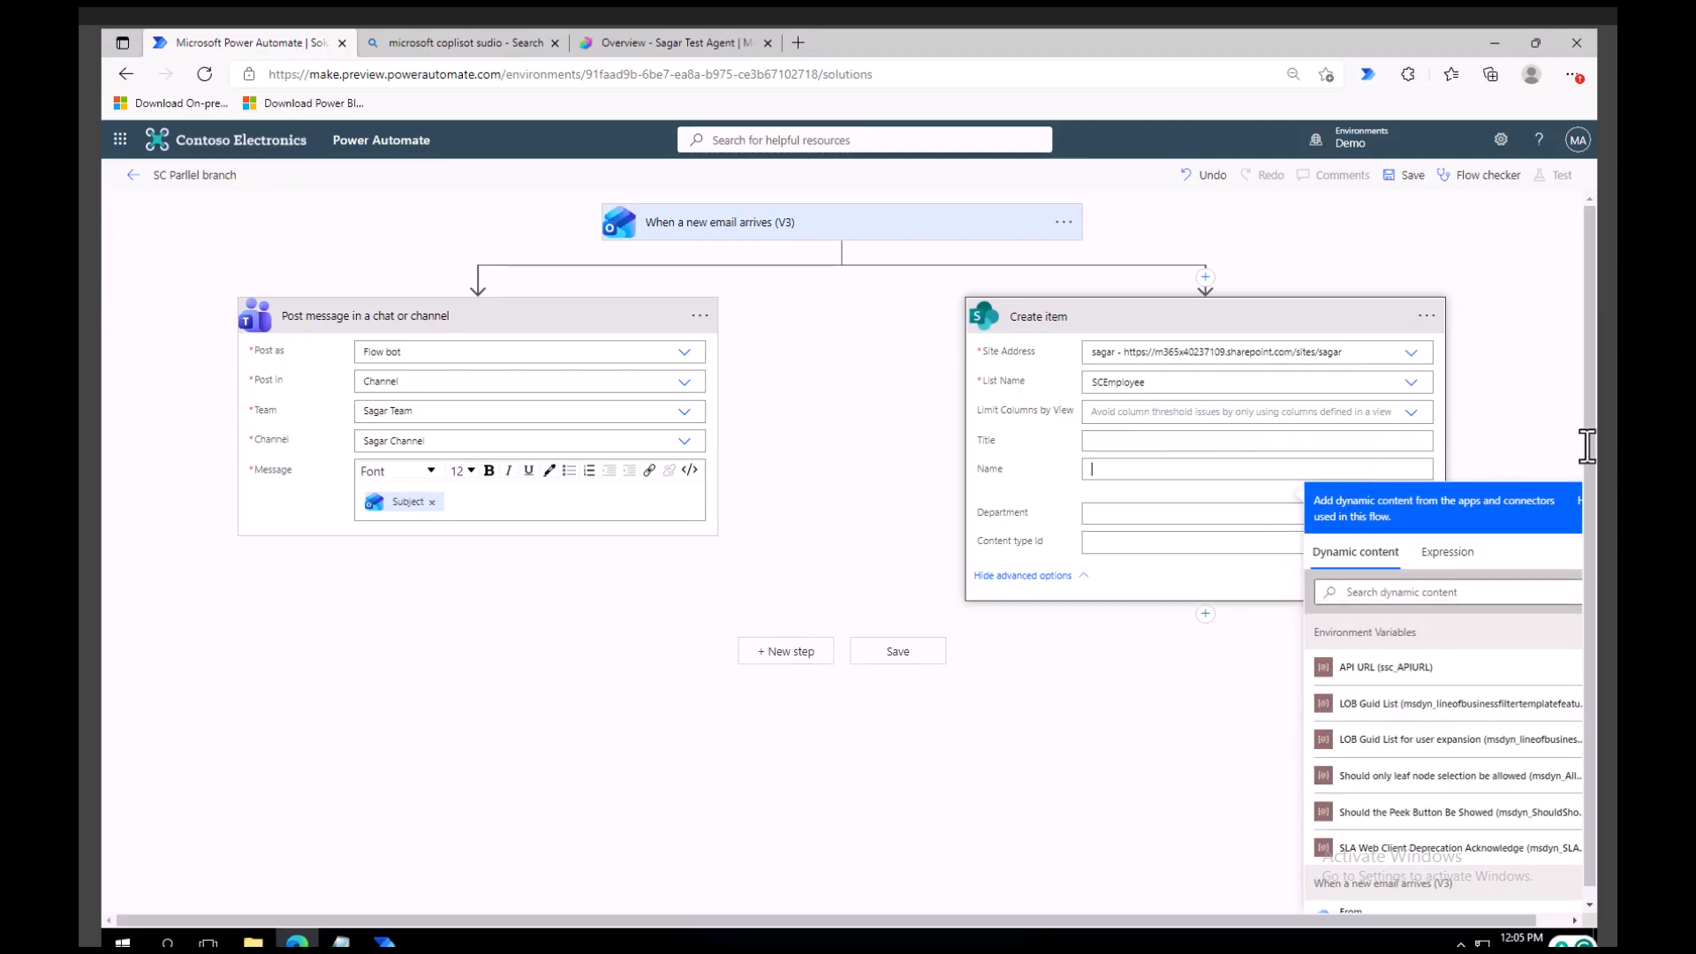
scroll(1449, 773, down, 2)
scroll(1453, 786, down, 1)
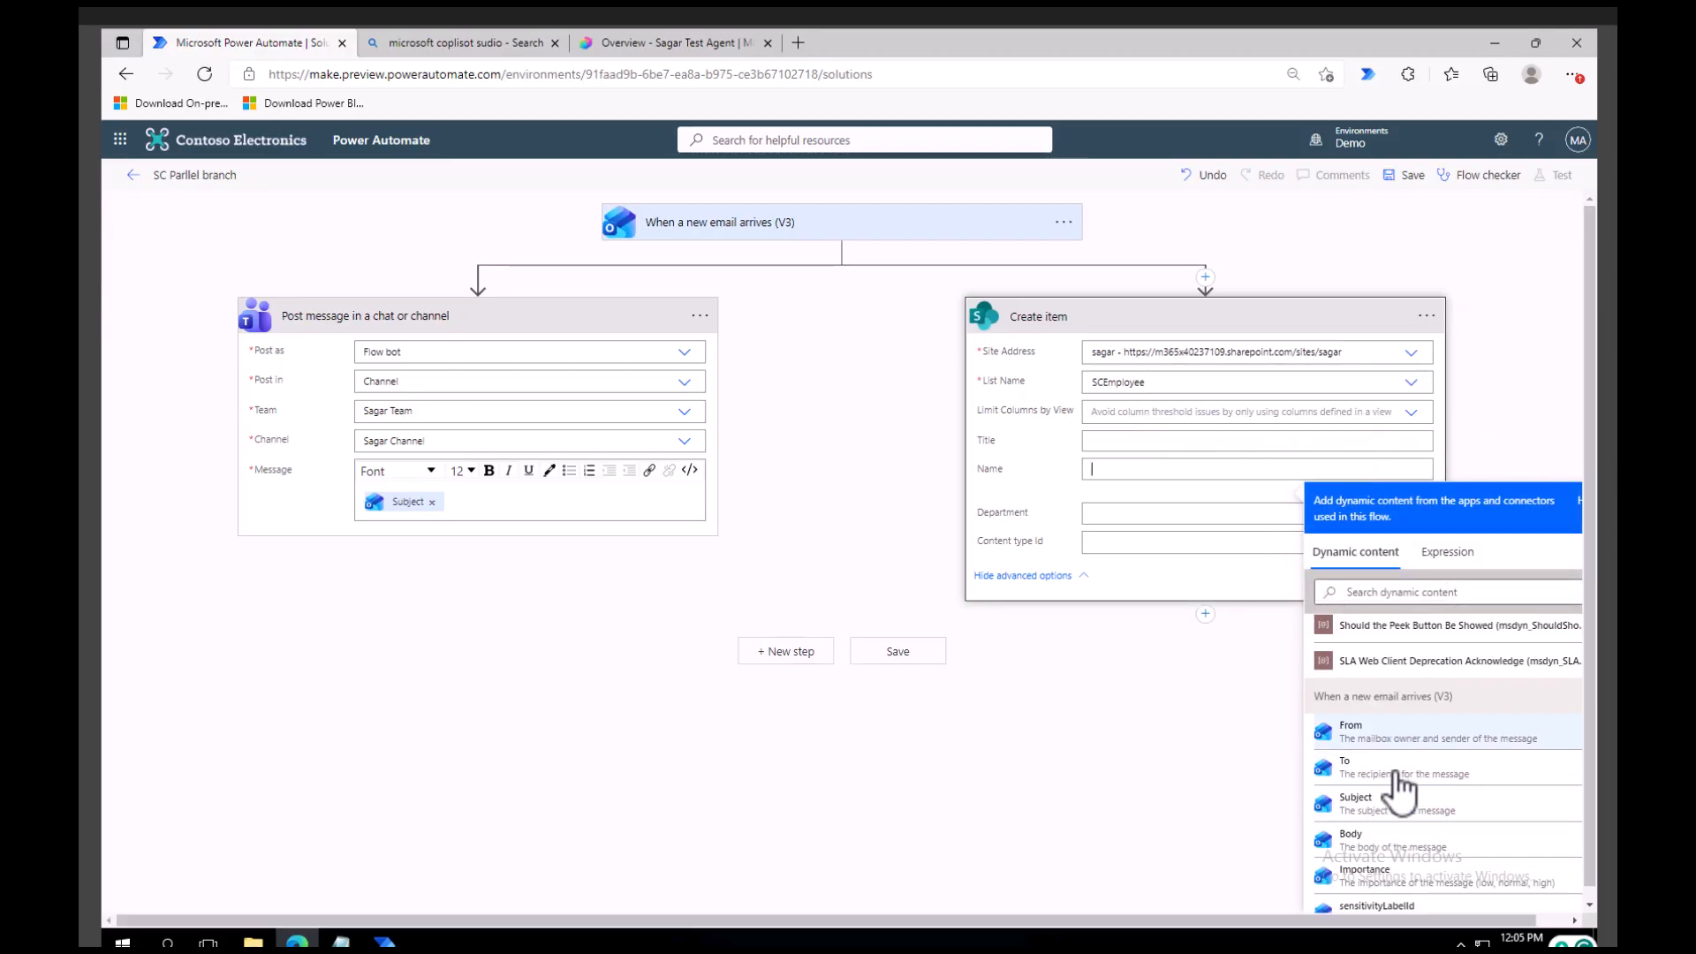
click(1355, 802)
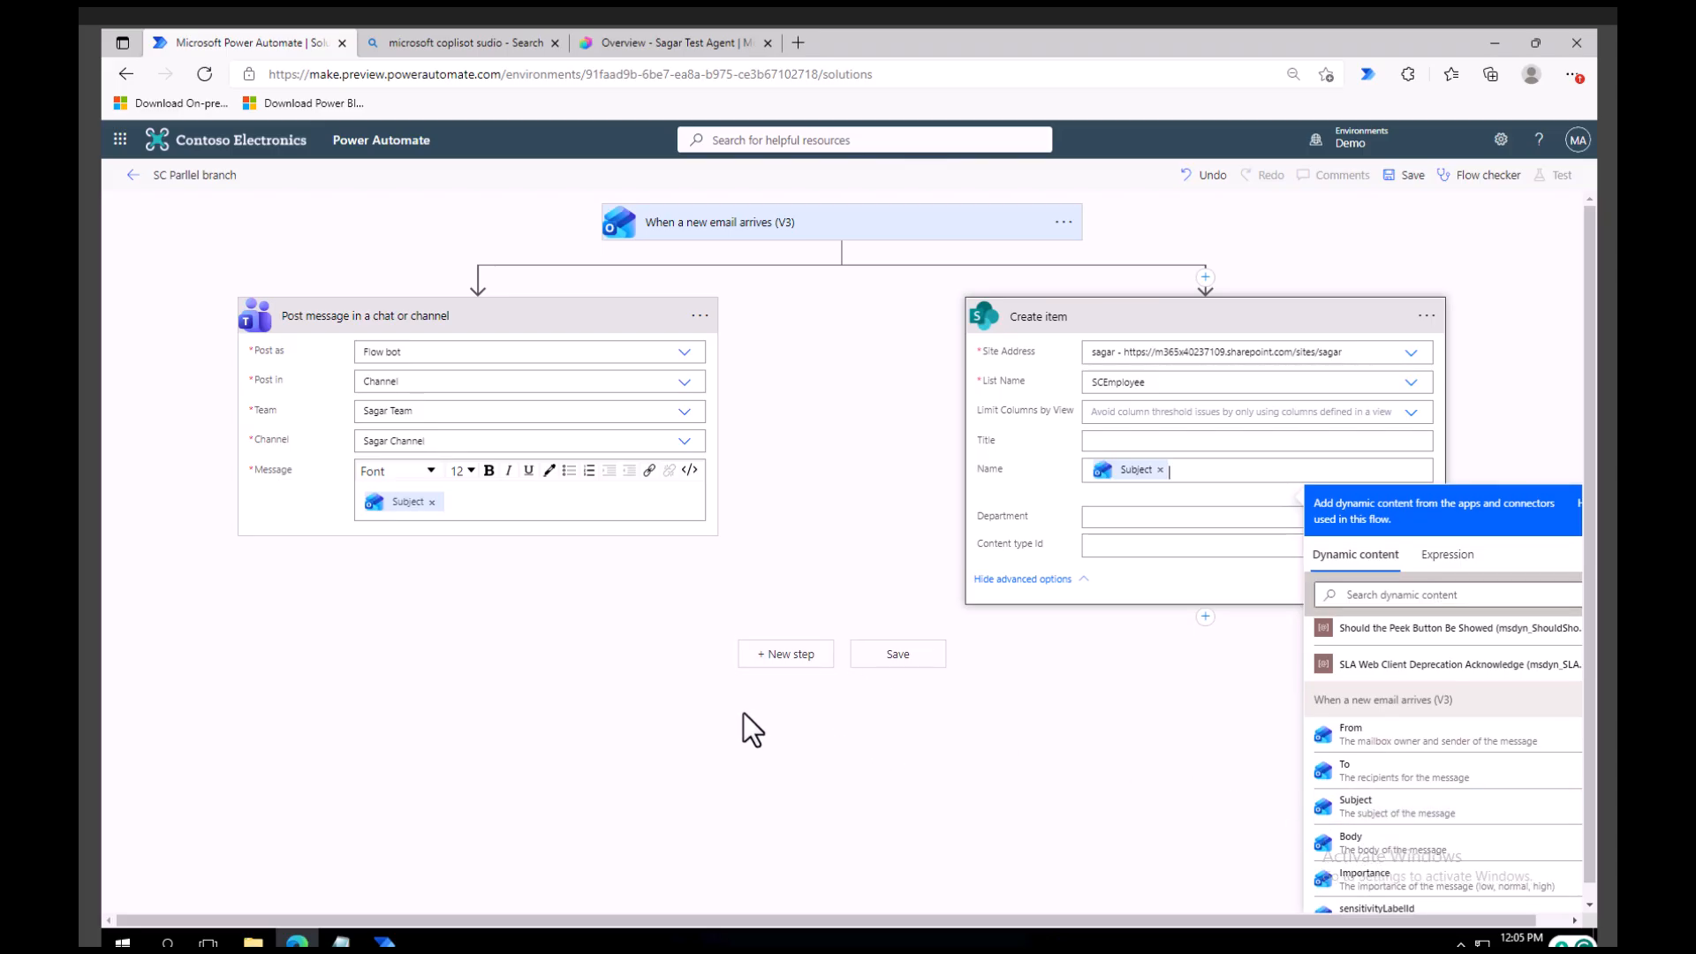
Add the Office 365 Outlook action Reply to email (V3) as a new step where both branches join.
click(773, 664)
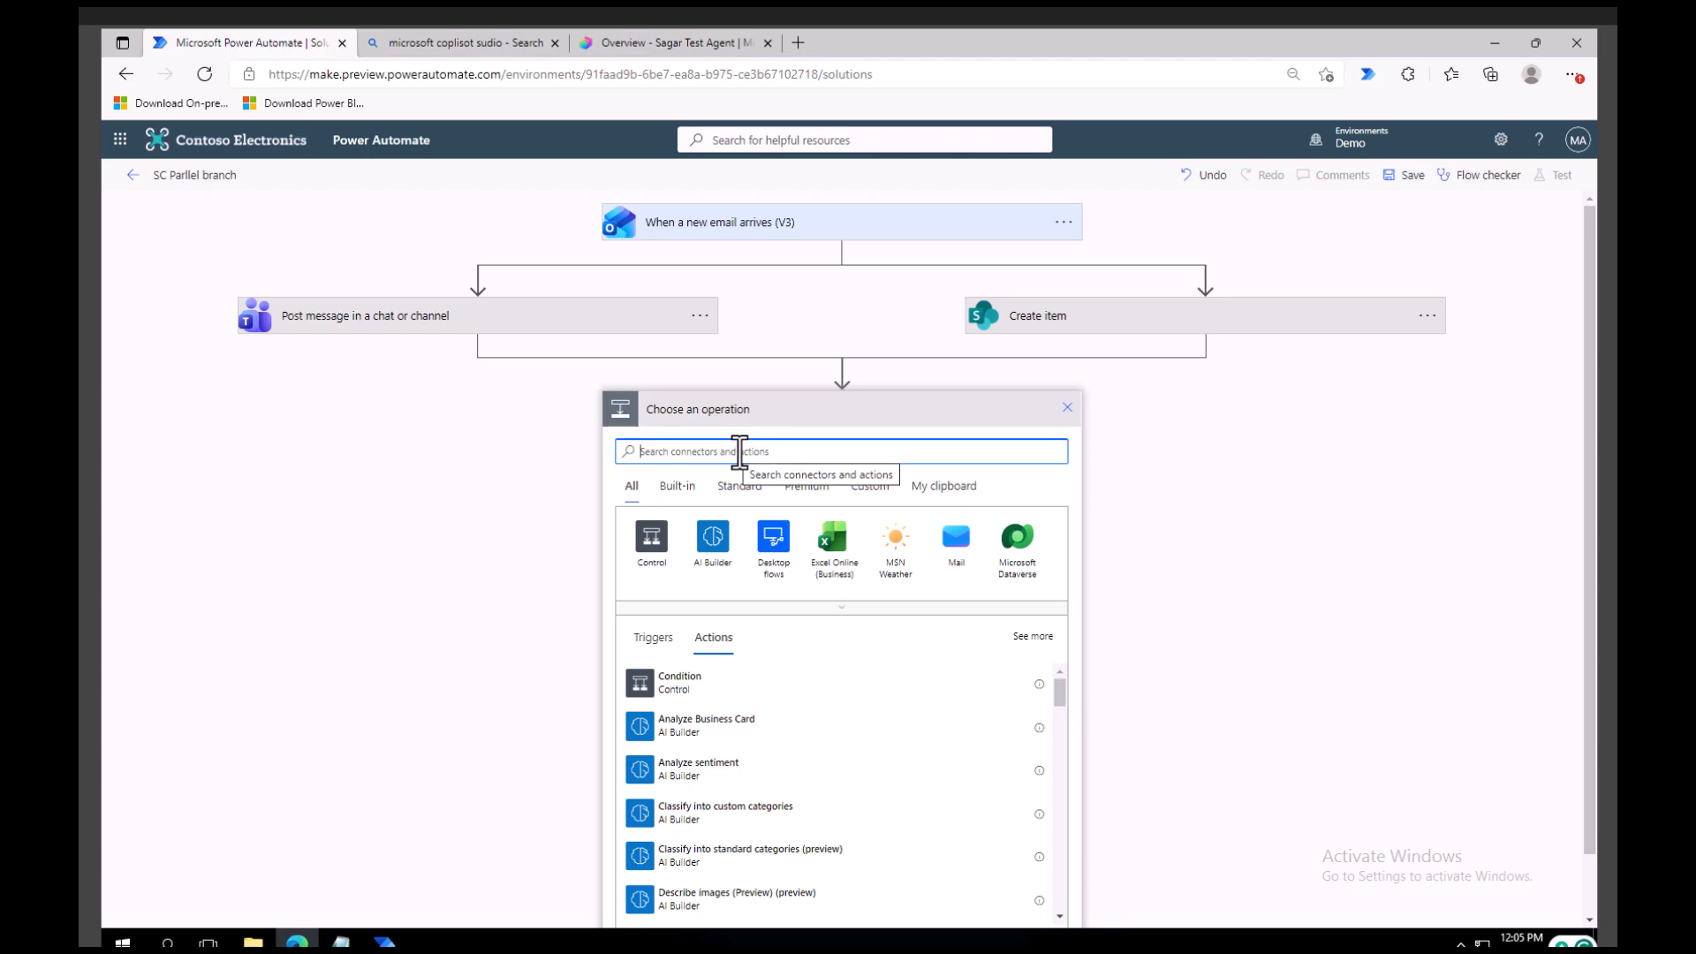
text(outlook)
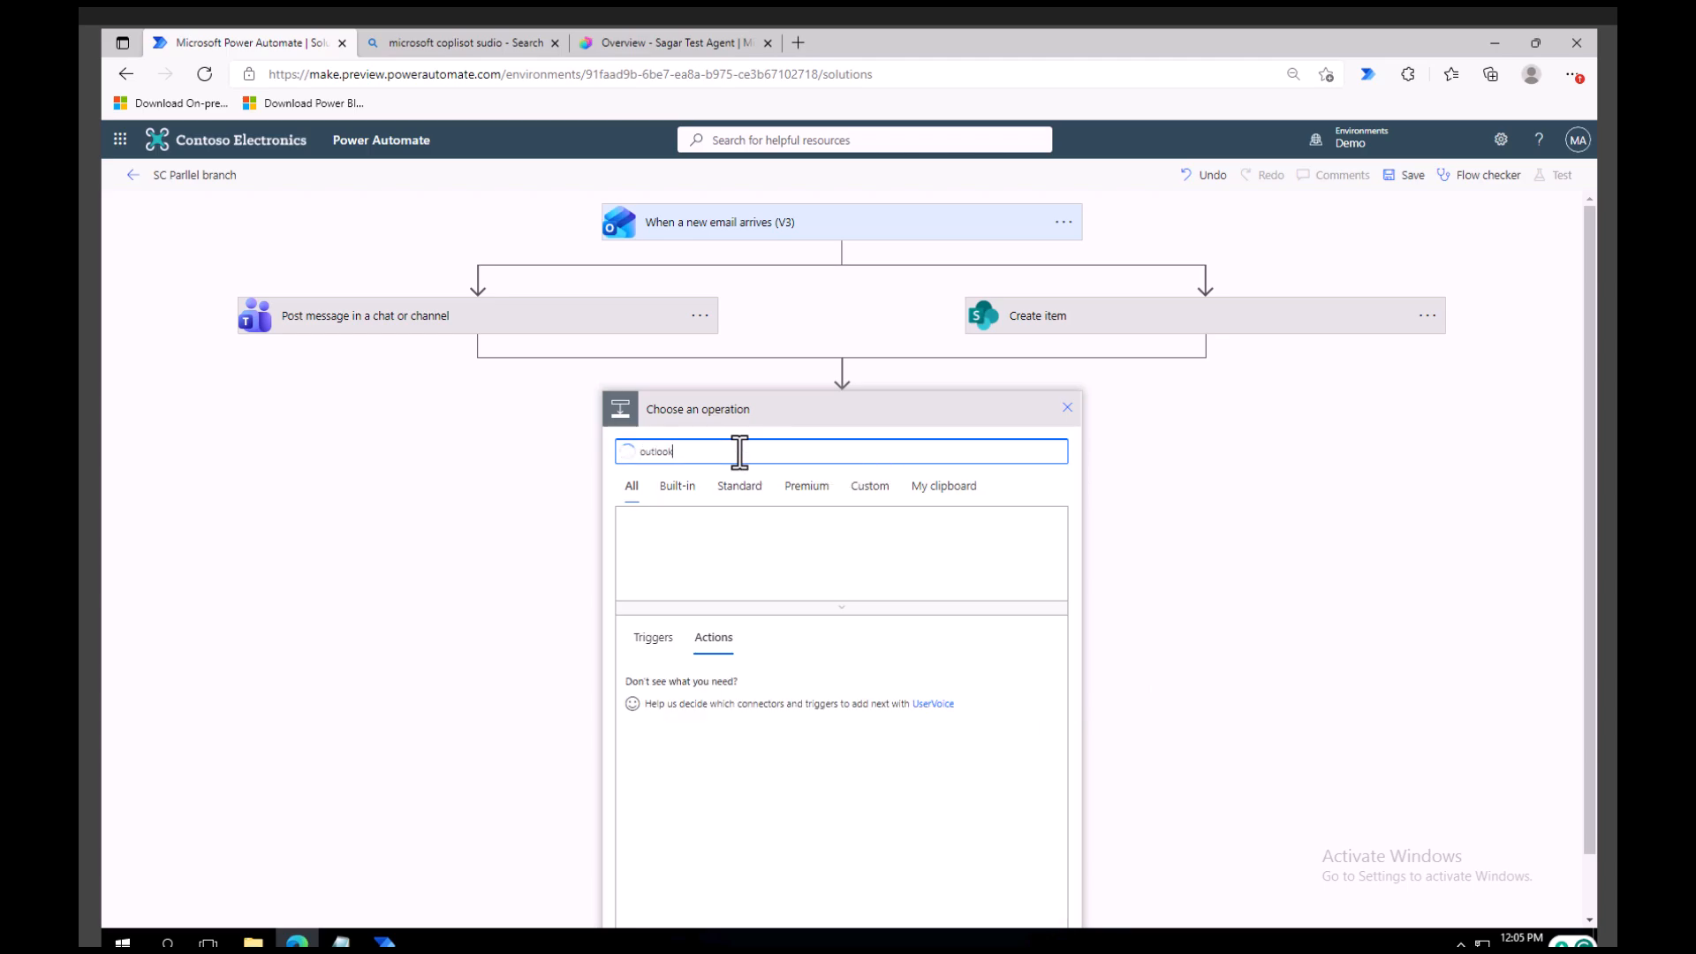
click(649, 552)
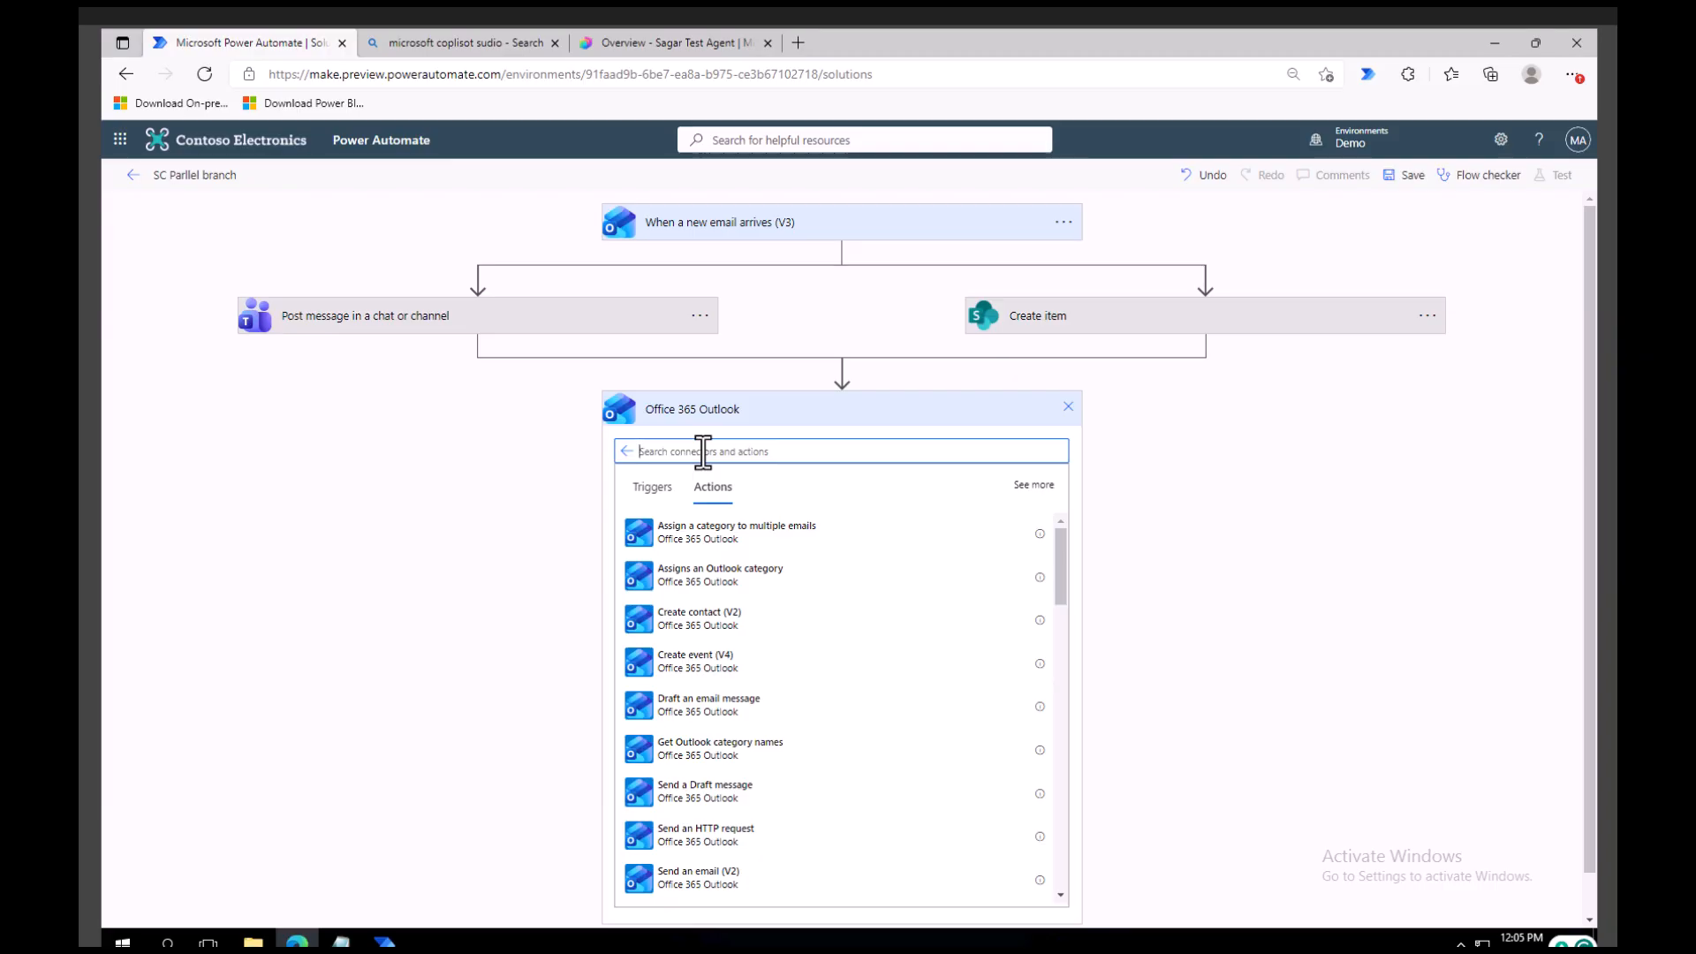
text(reply)
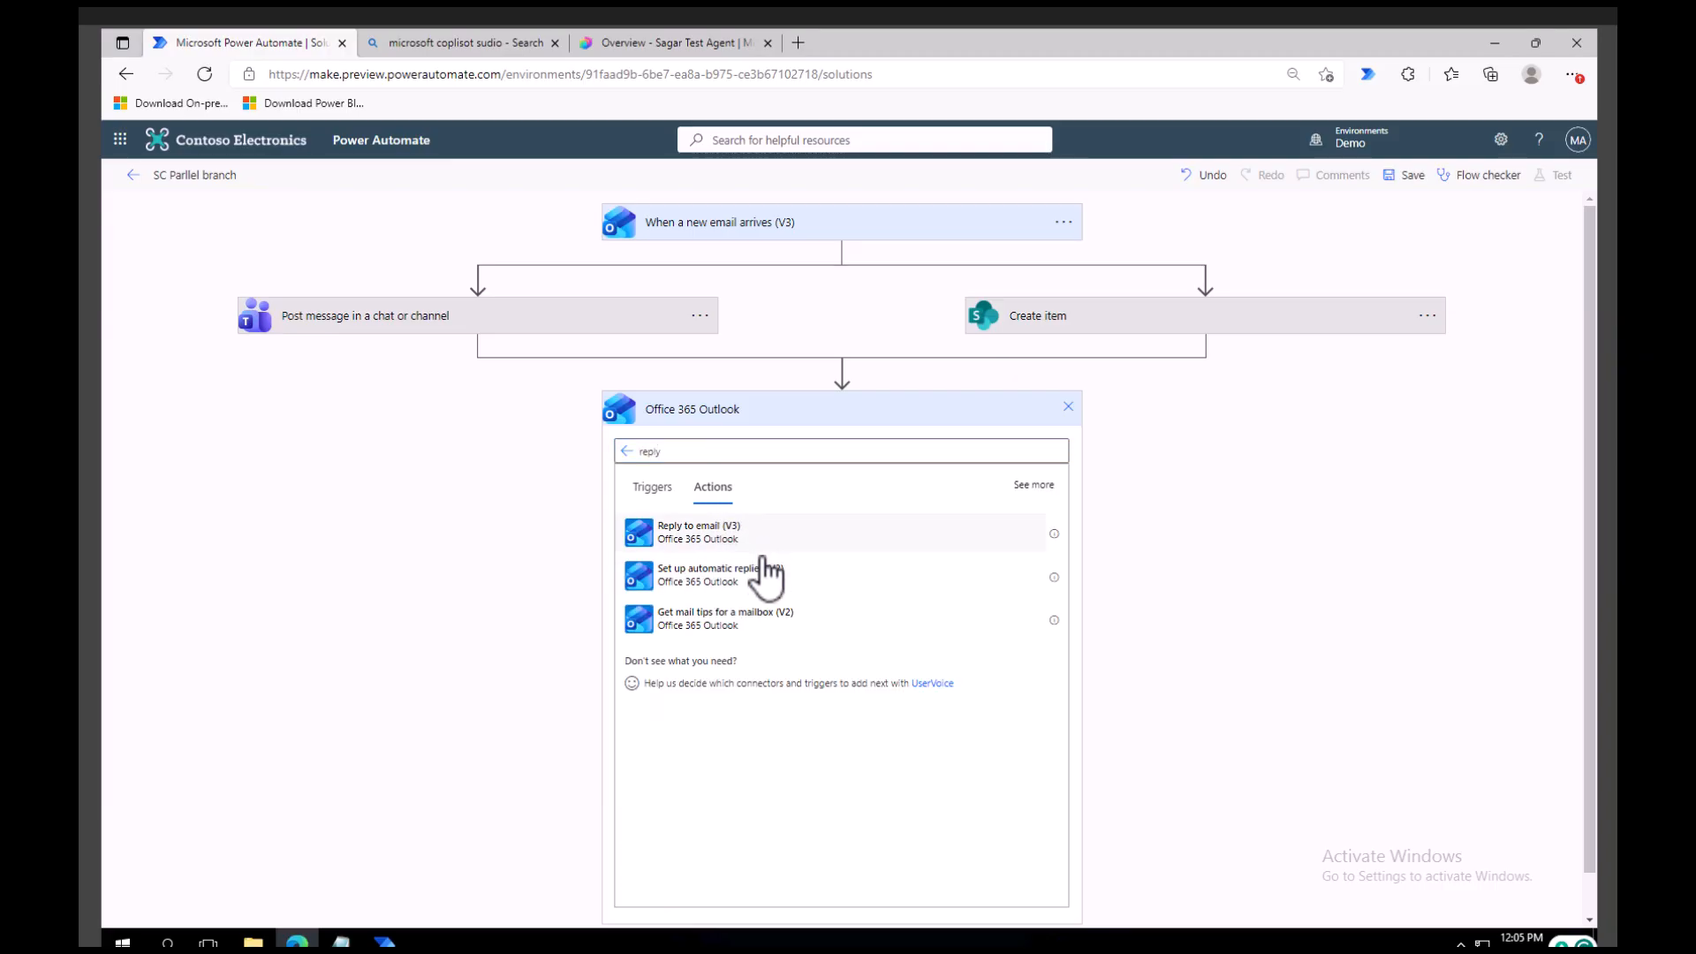
click(753, 530)
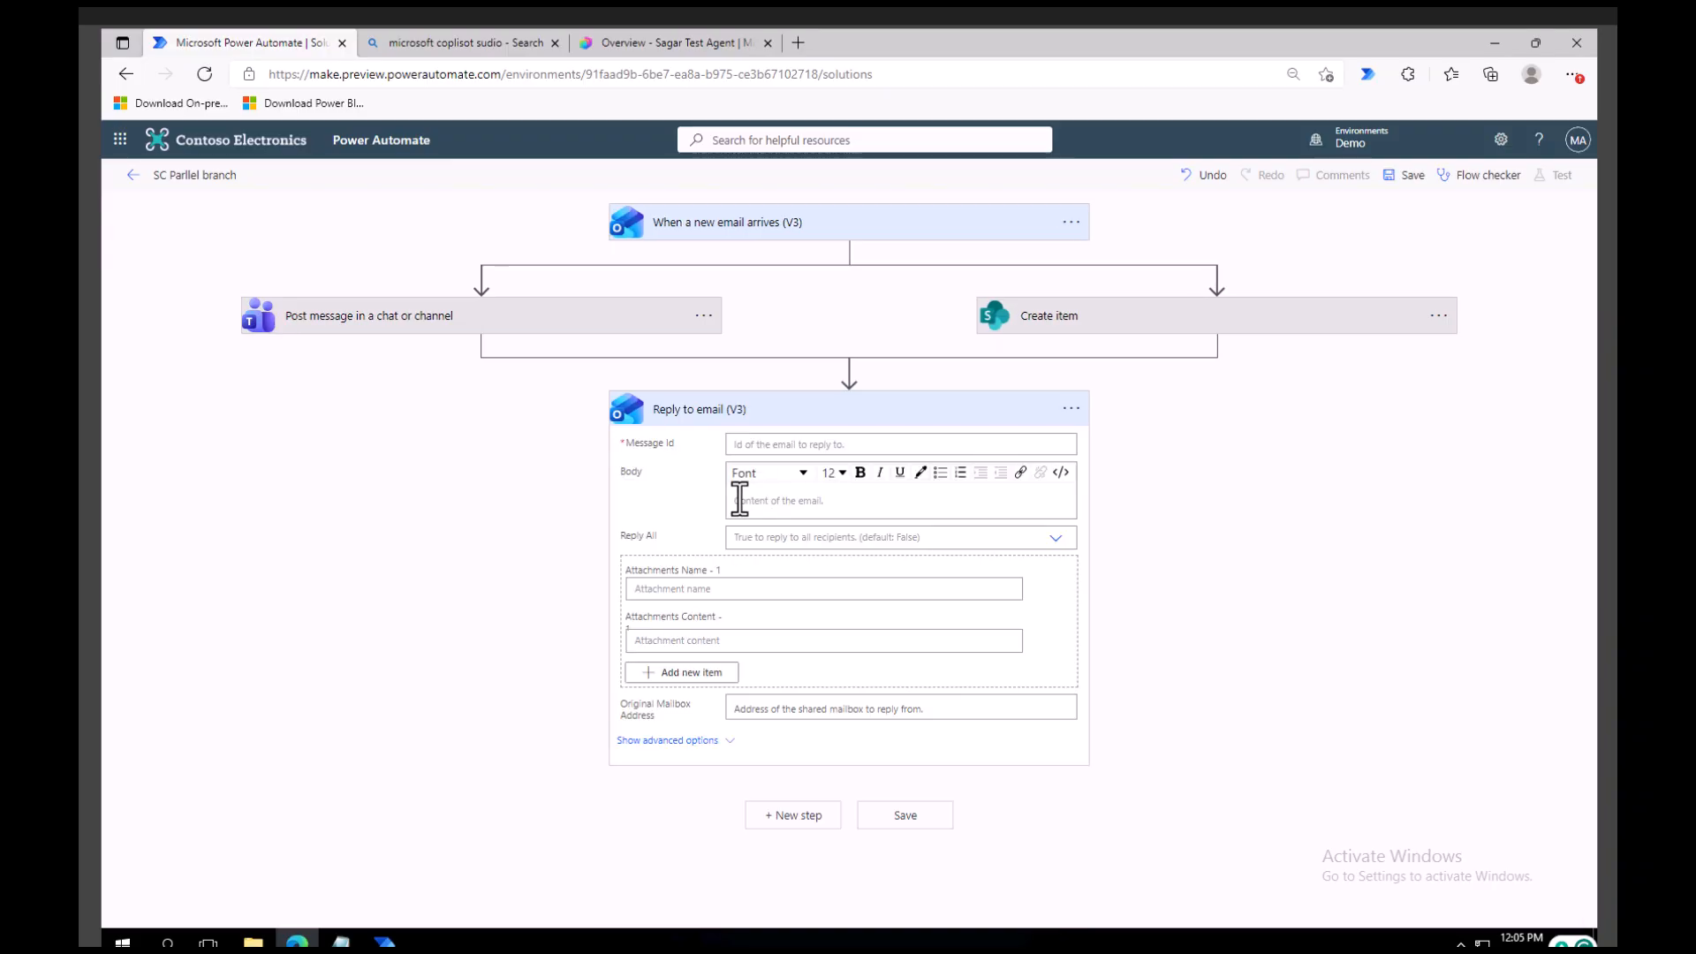
Set the reply's Message Id to the email trigger's Message Id and its body to "Your query is recorded".
click(779, 445)
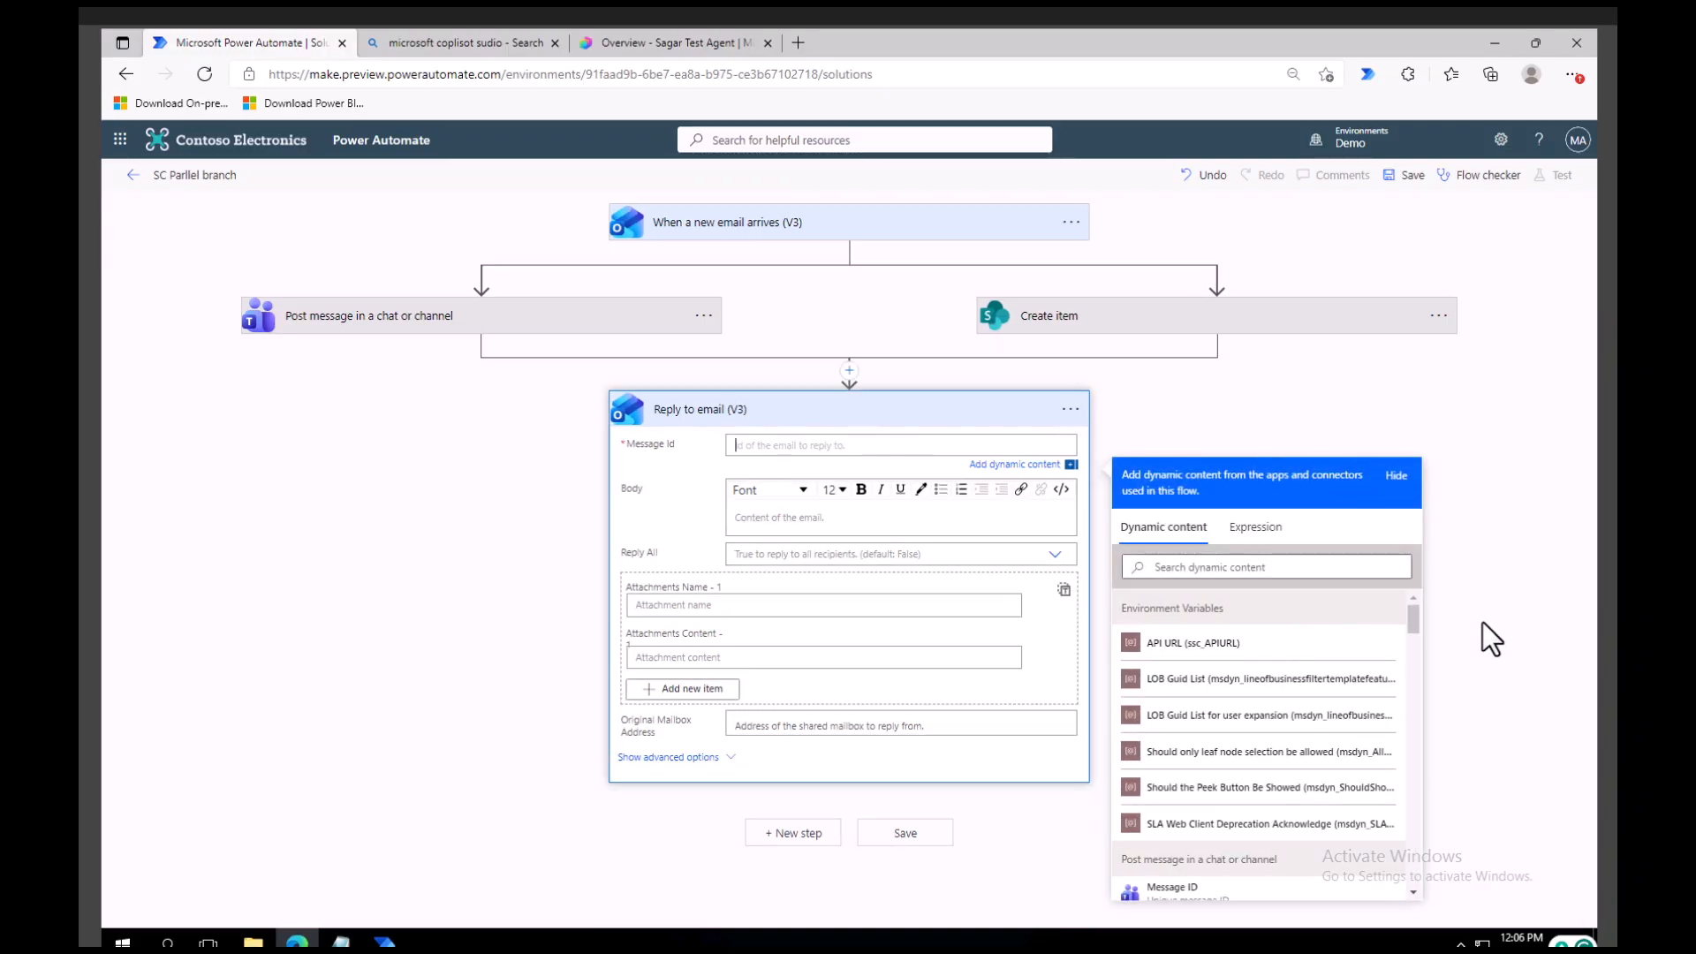
scroll(1340, 784, down, 5)
scroll(1333, 777, down, 6)
scroll(1320, 813, down, 3)
click(1182, 568)
text(mess)
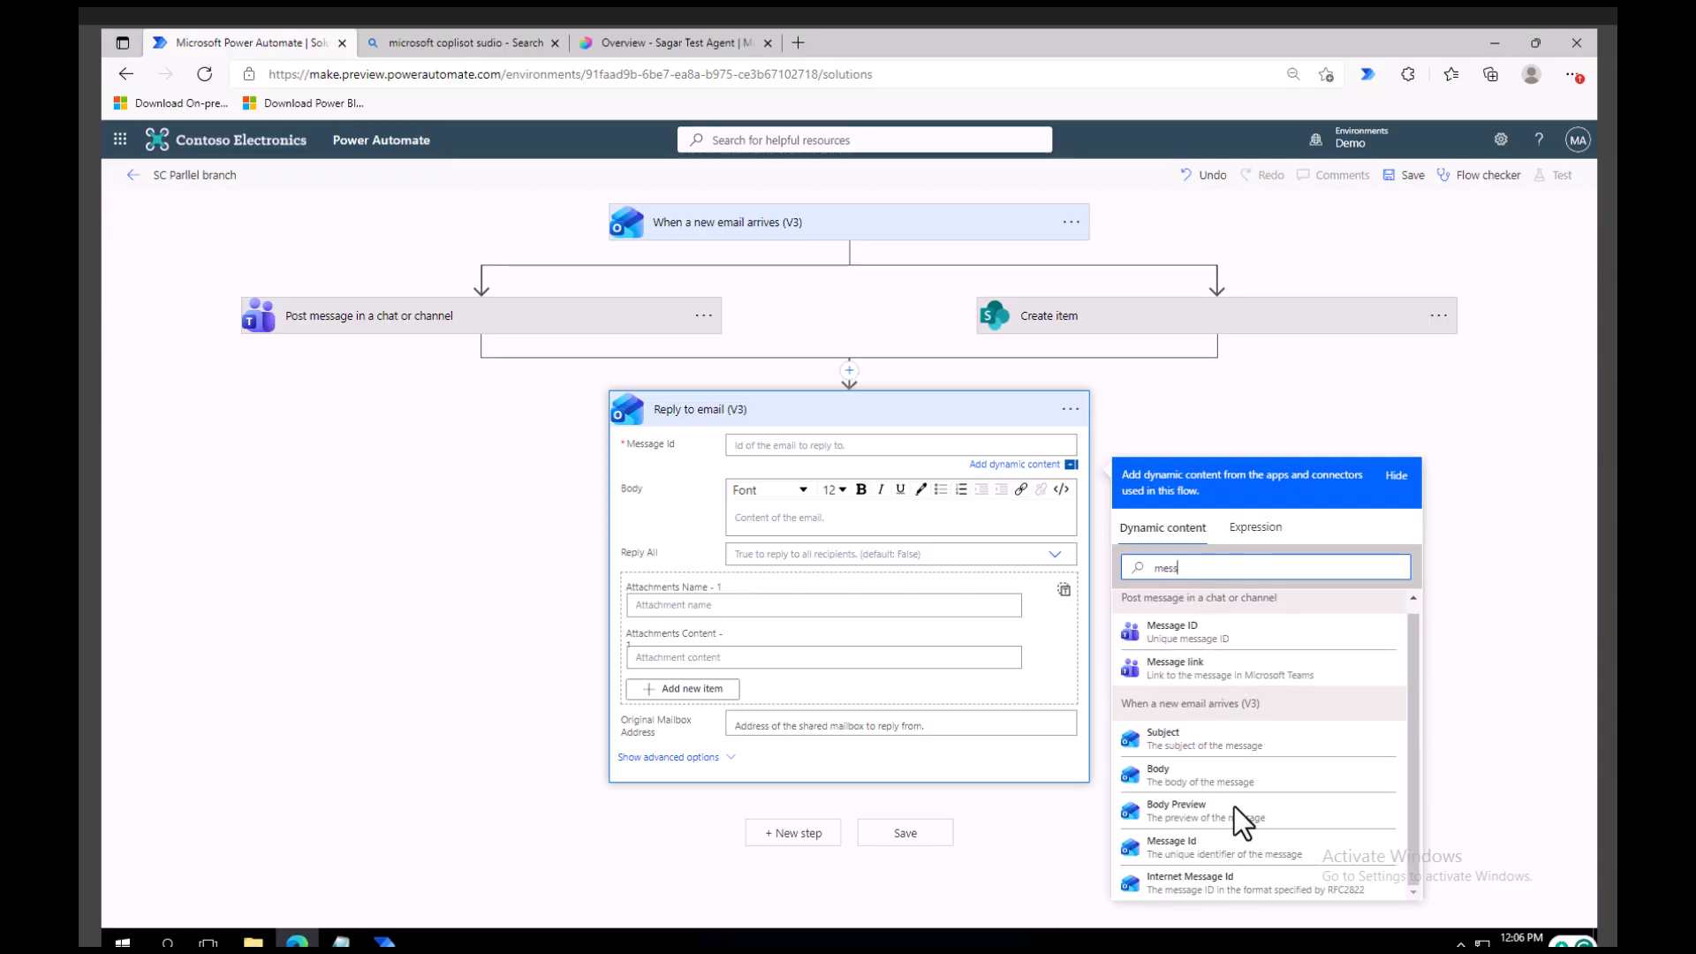
click(1223, 849)
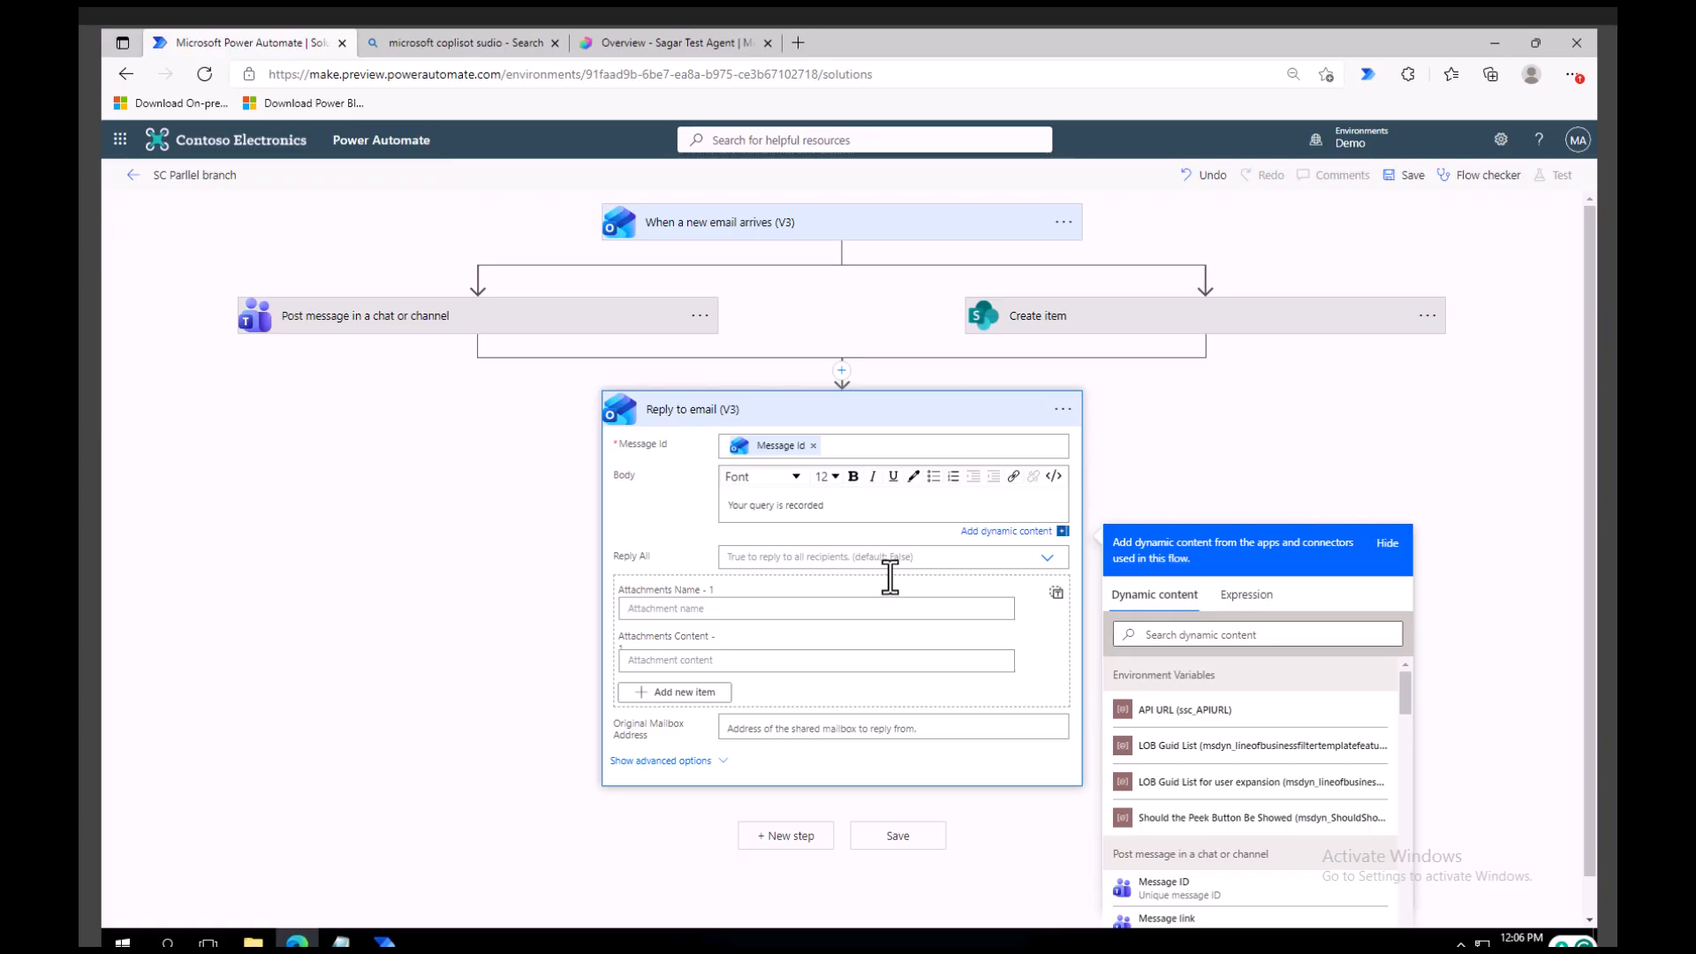
Show the reply's advanced options, set MOD Administrator as the To recipient, and save the flow.
click(699, 759)
click(720, 745)
scroll(771, 747, down, 1)
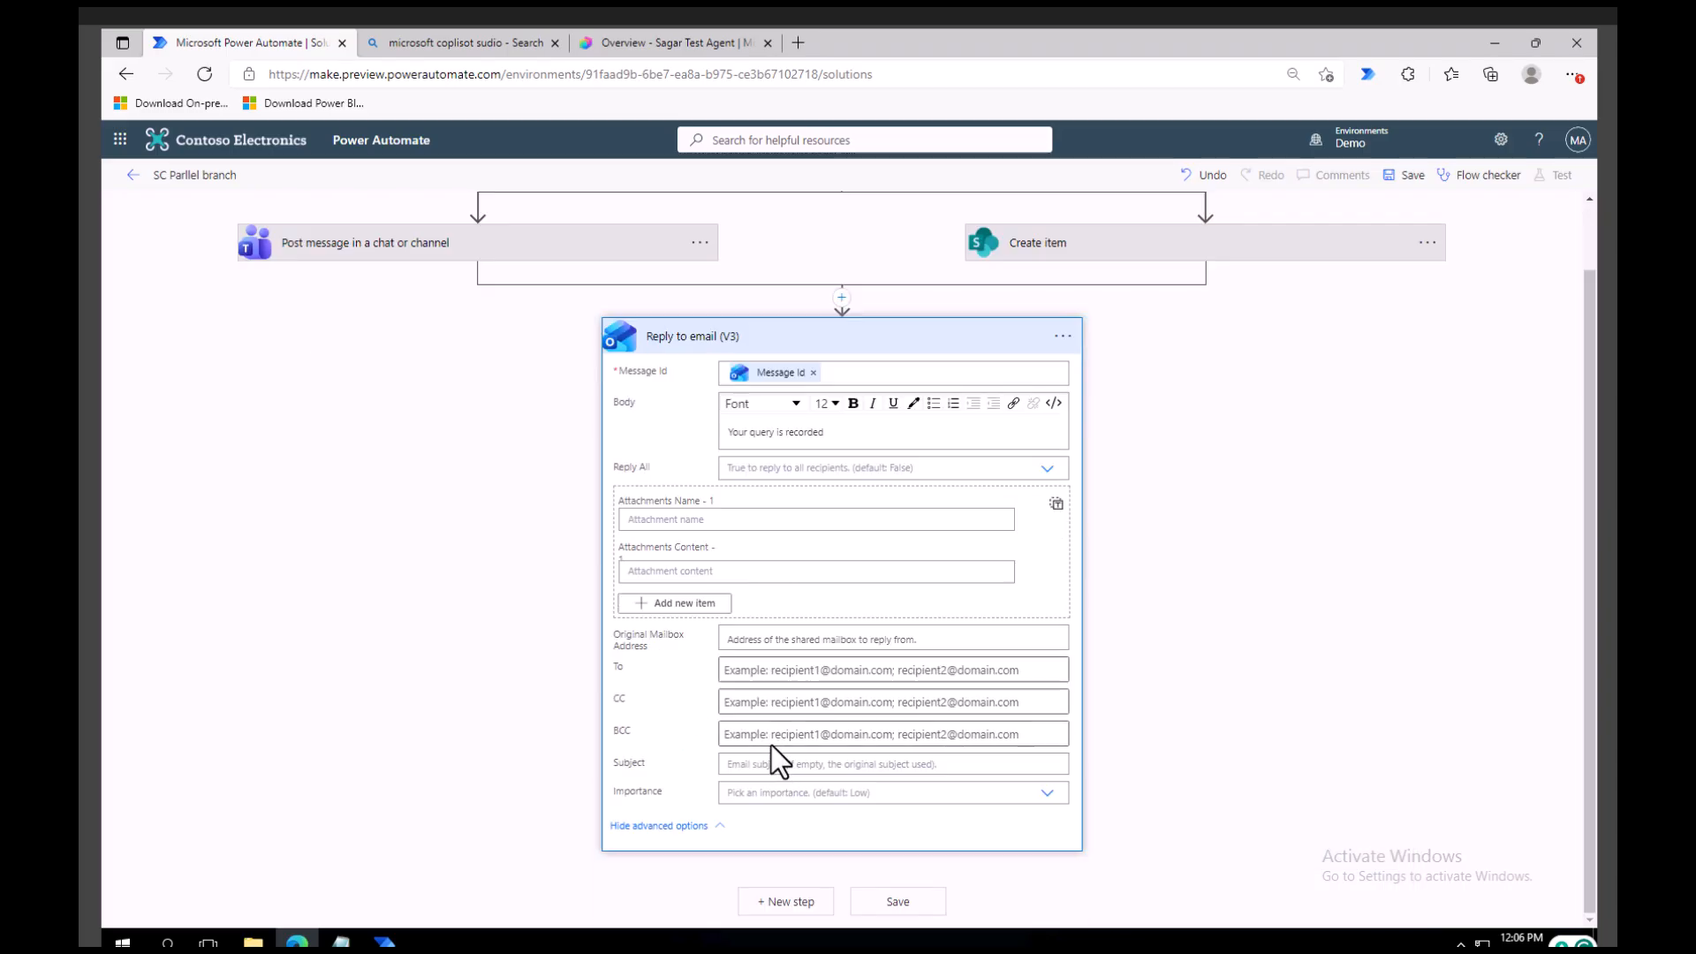
click(783, 669)
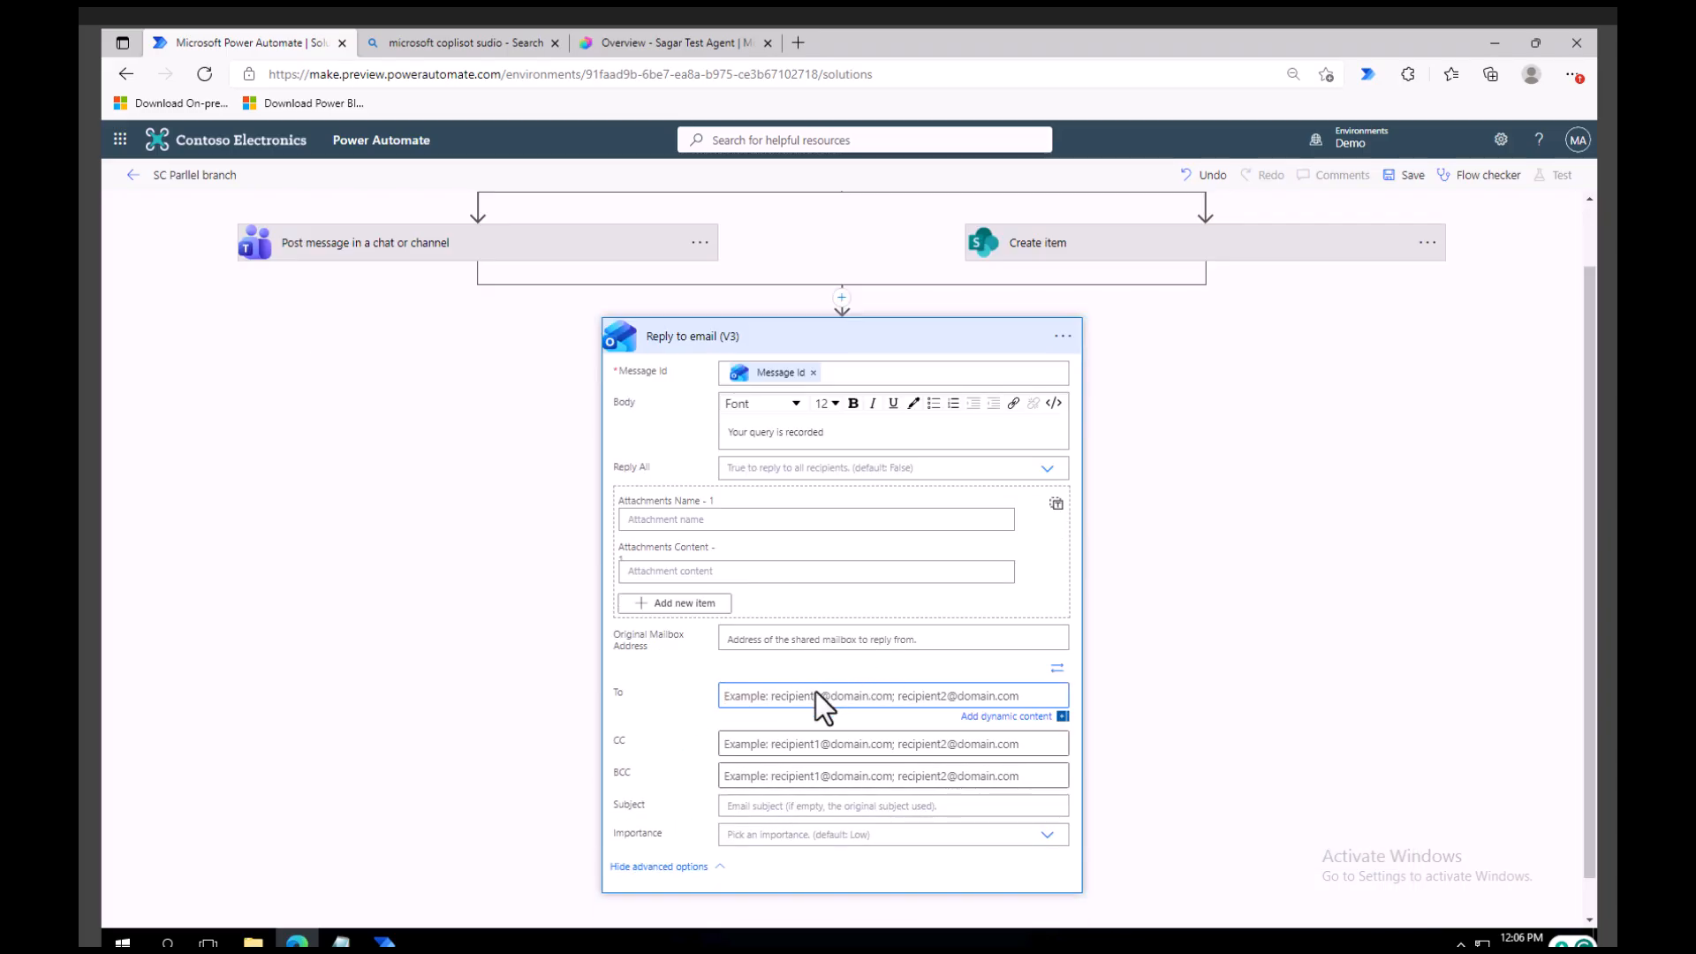
text(mod)
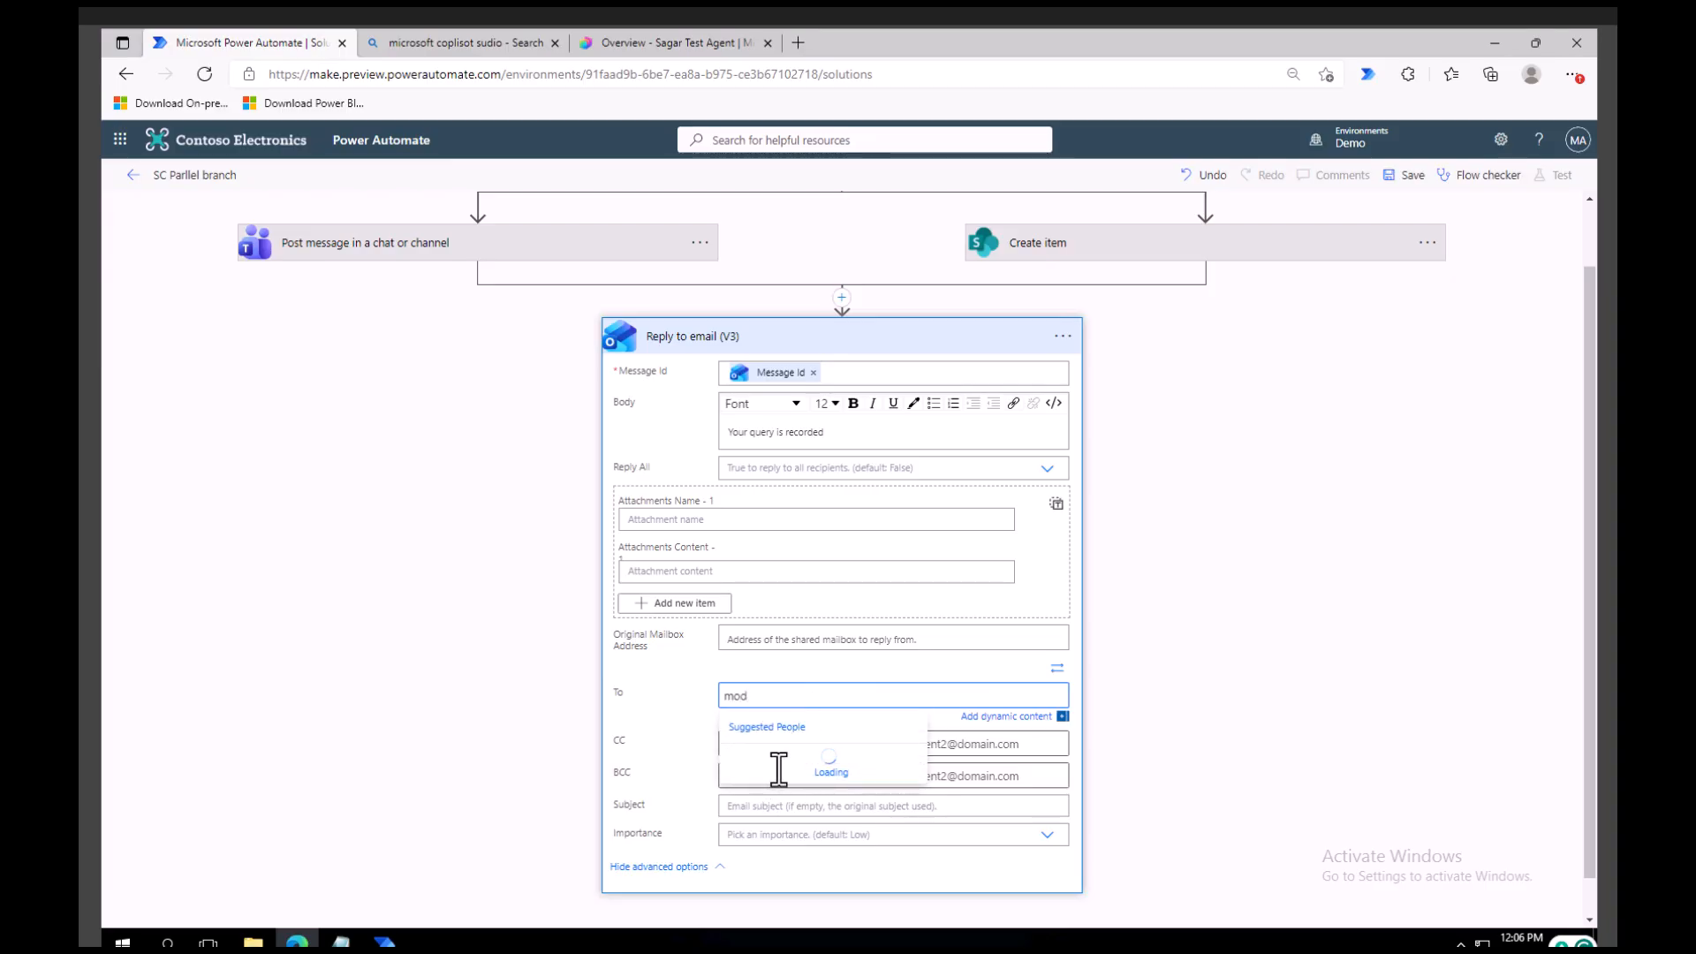
click(795, 757)
scroll(1225, 540, up, 1)
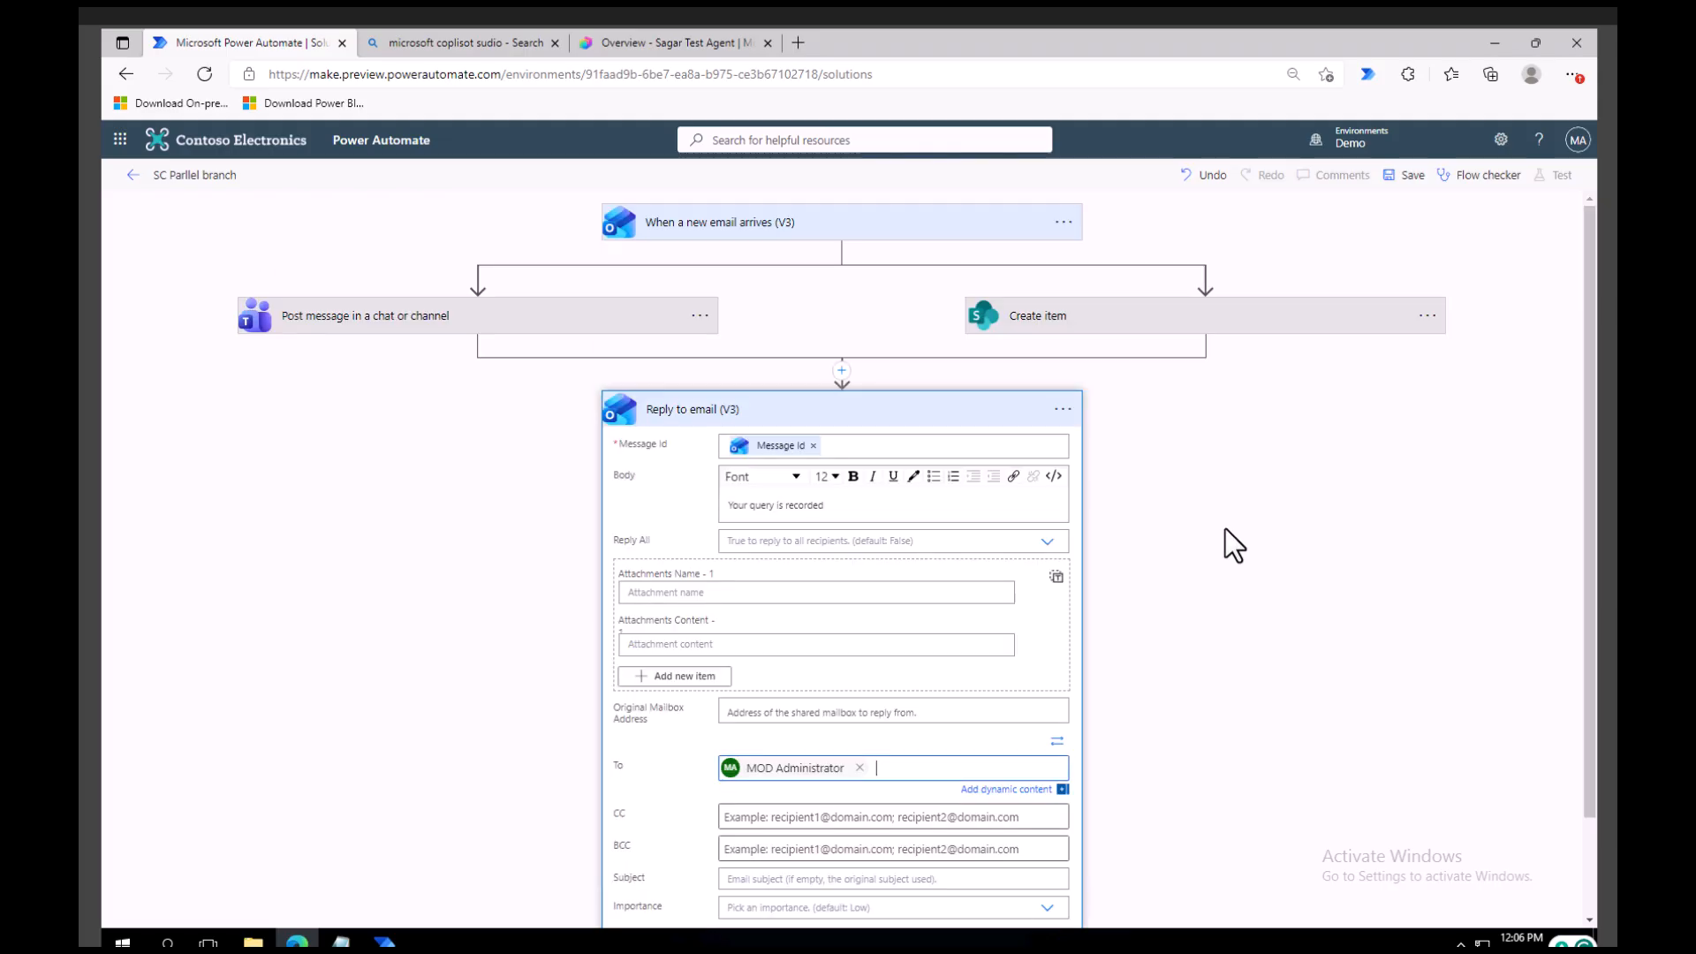
click(1411, 181)
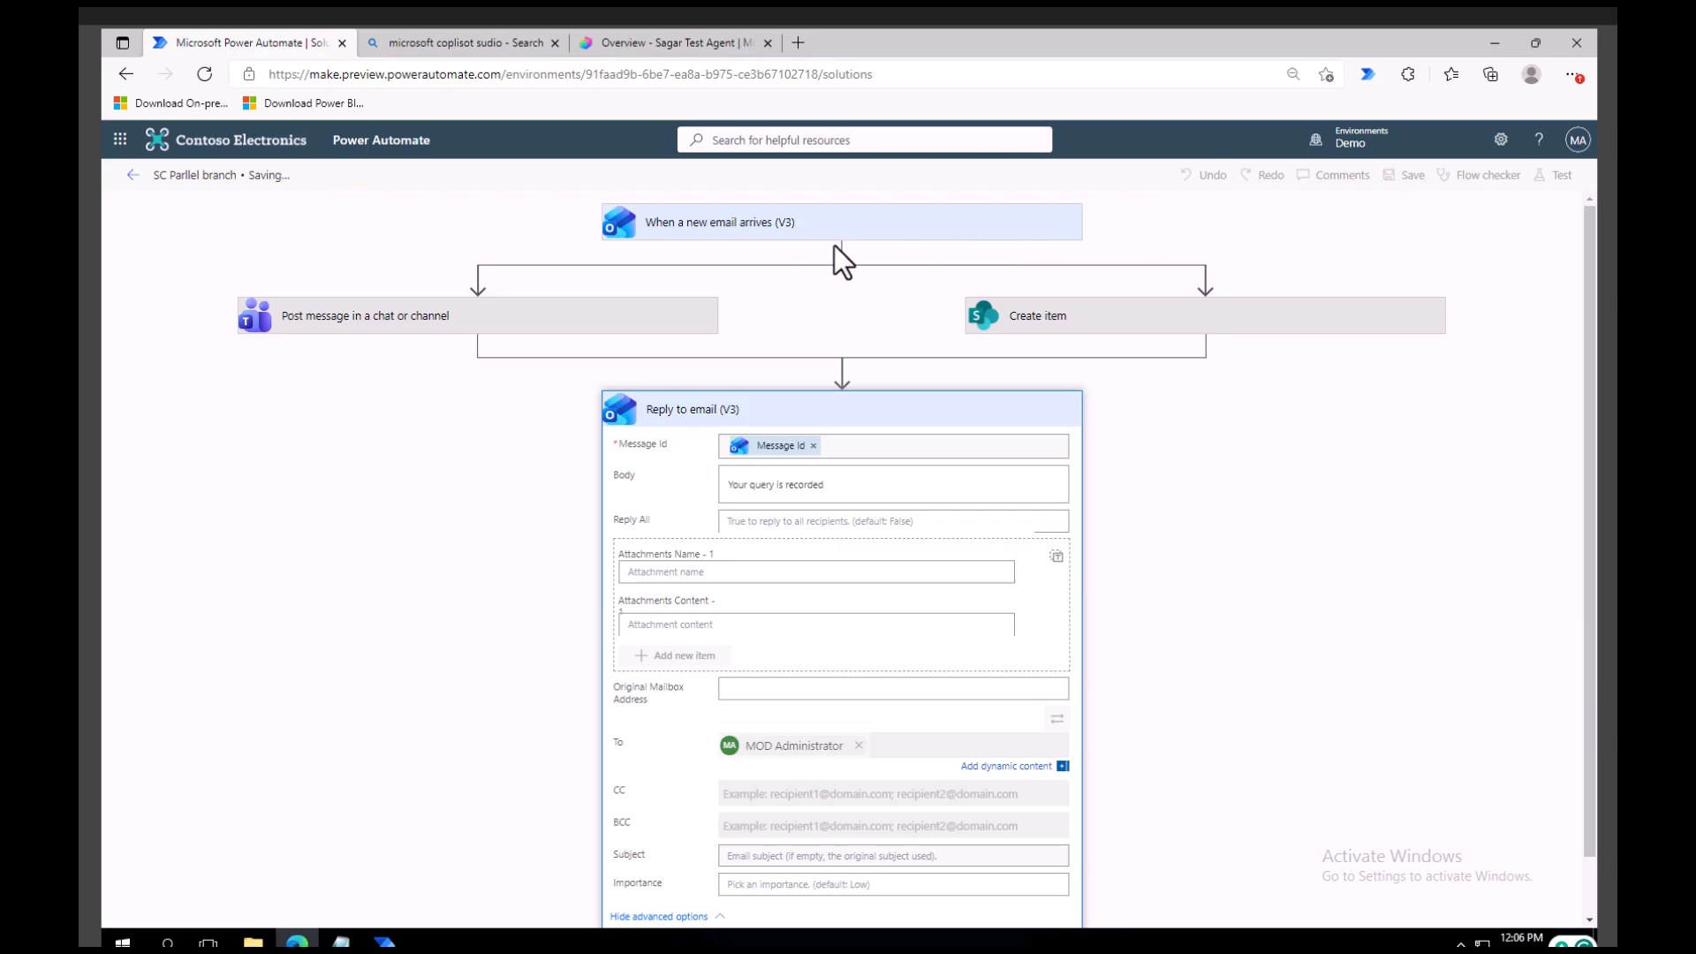
click(1060, 409)
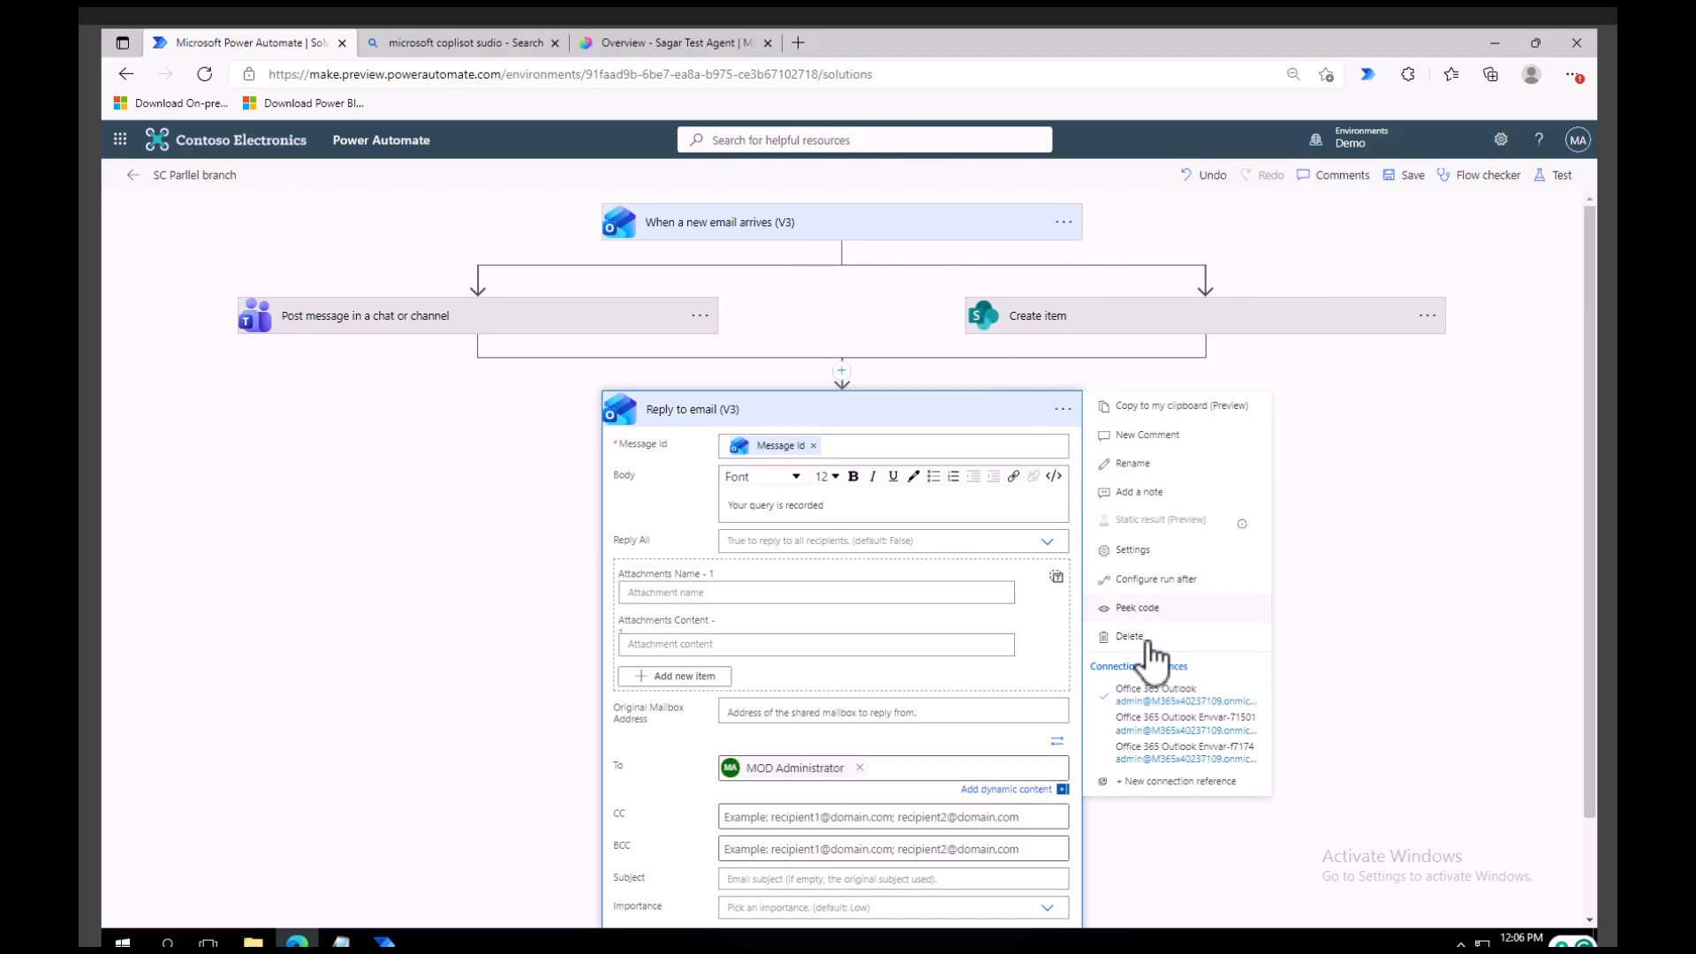
click(368, 477)
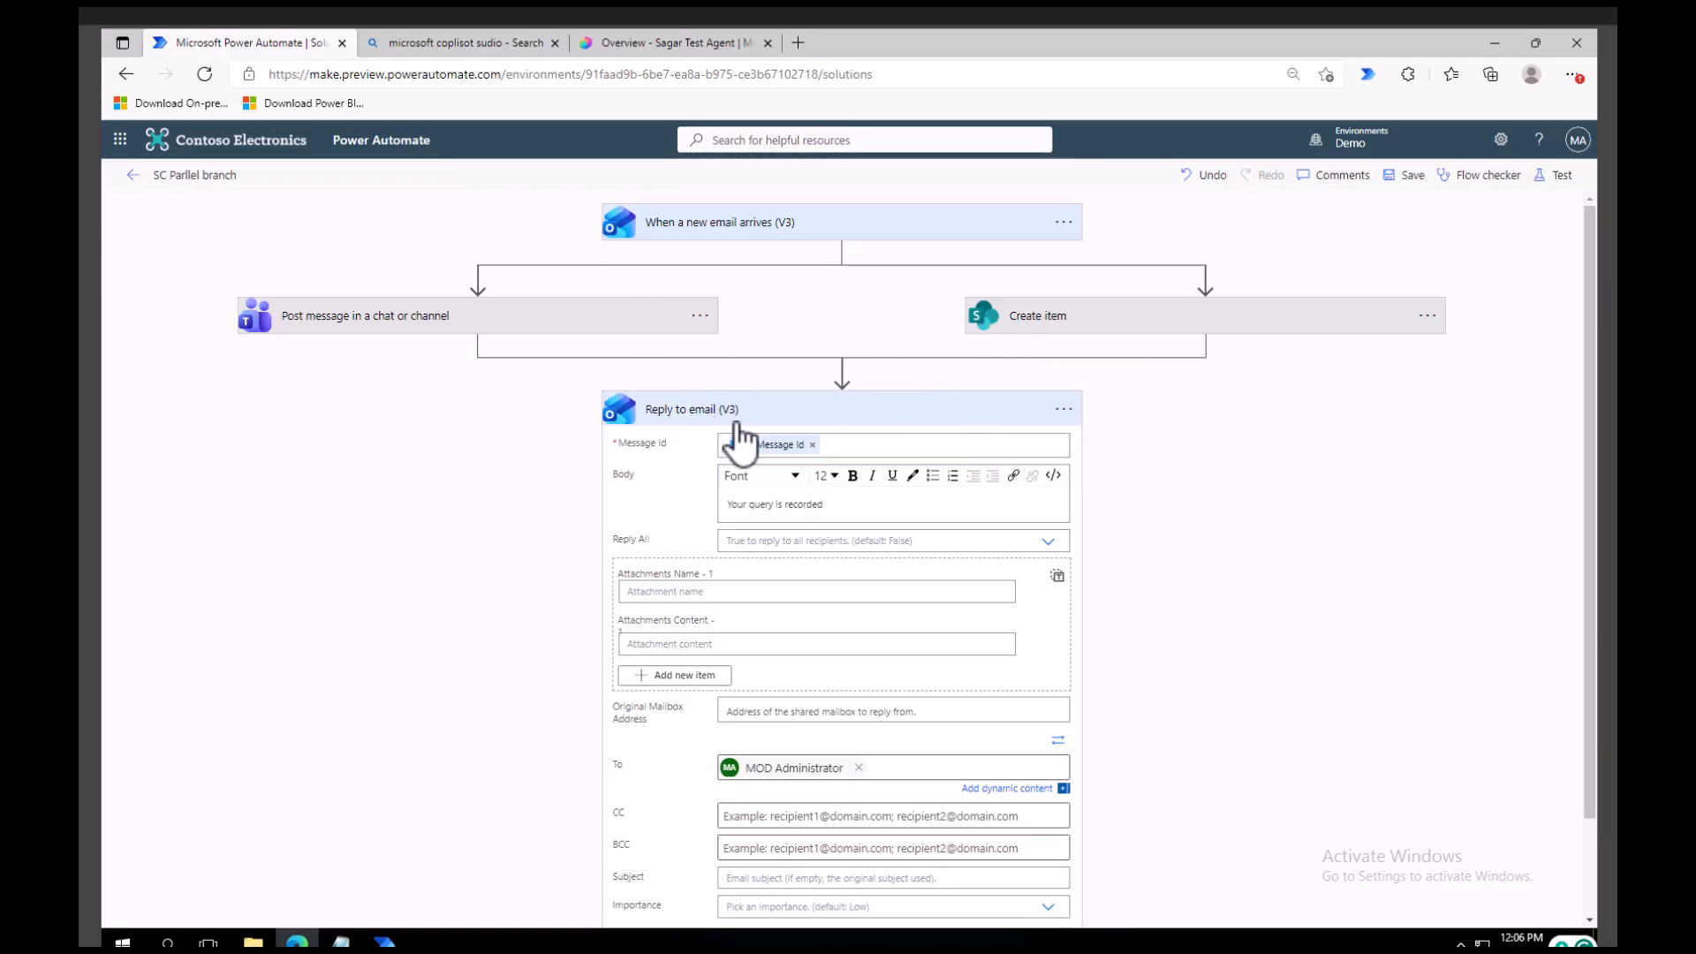
Remove Create item from the run-after configuration of Reply to email (V3), leaving only Post message in a chat or channel.
click(1064, 411)
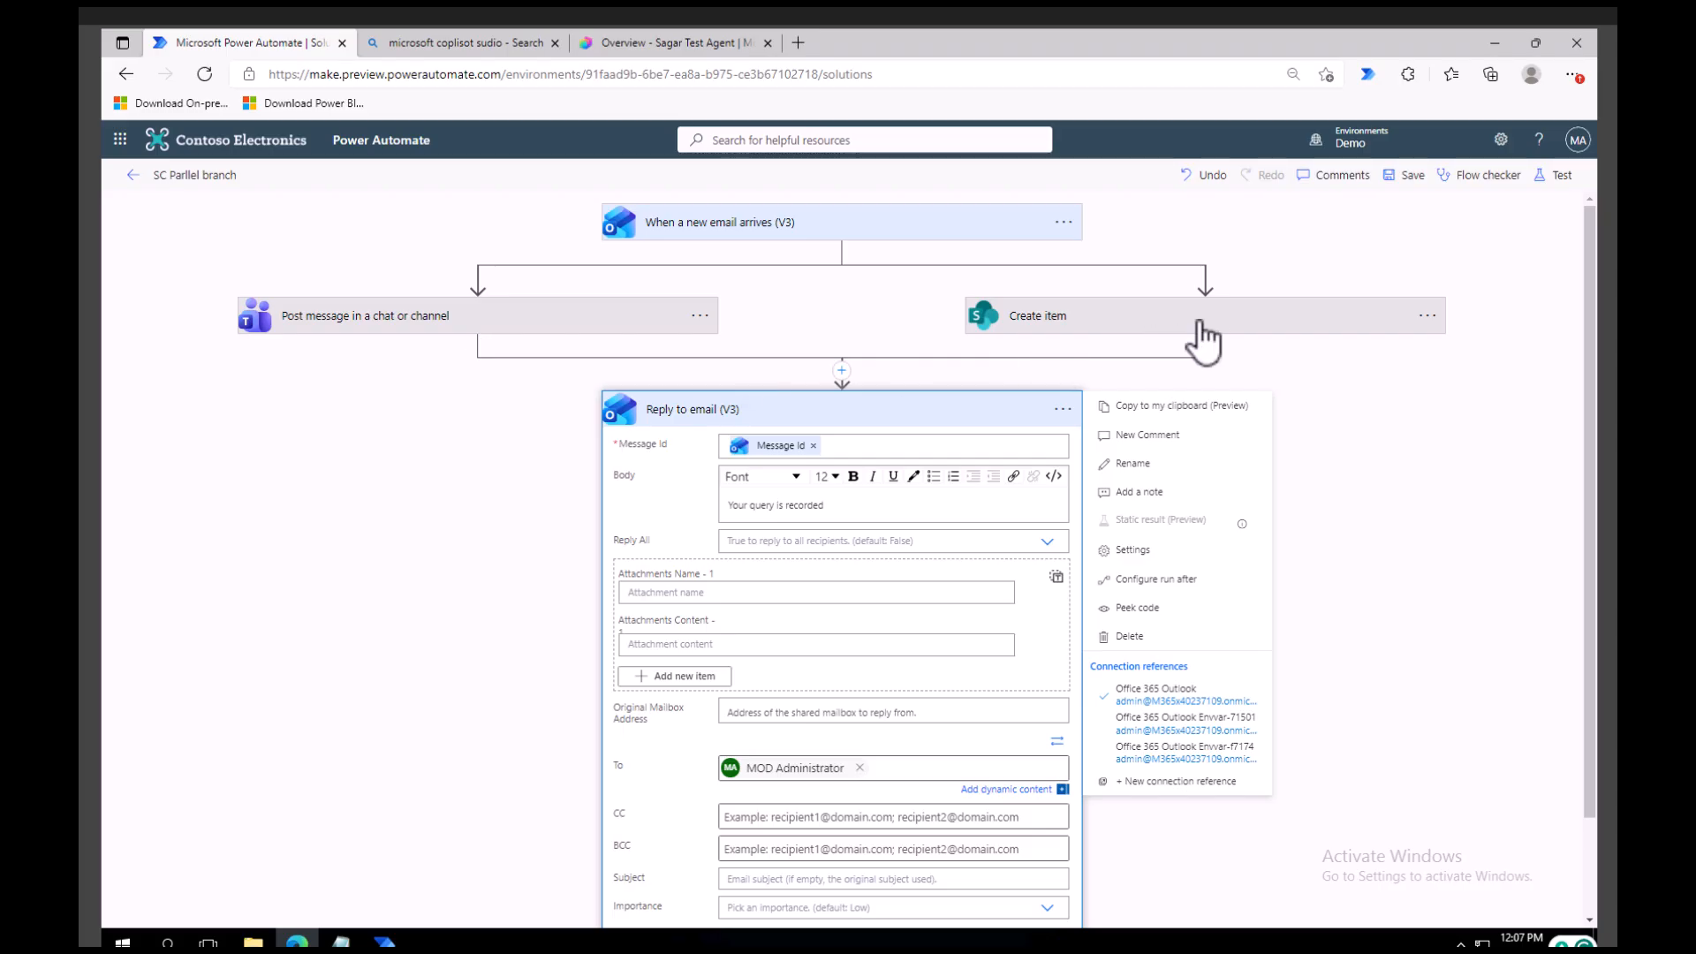
click(1150, 578)
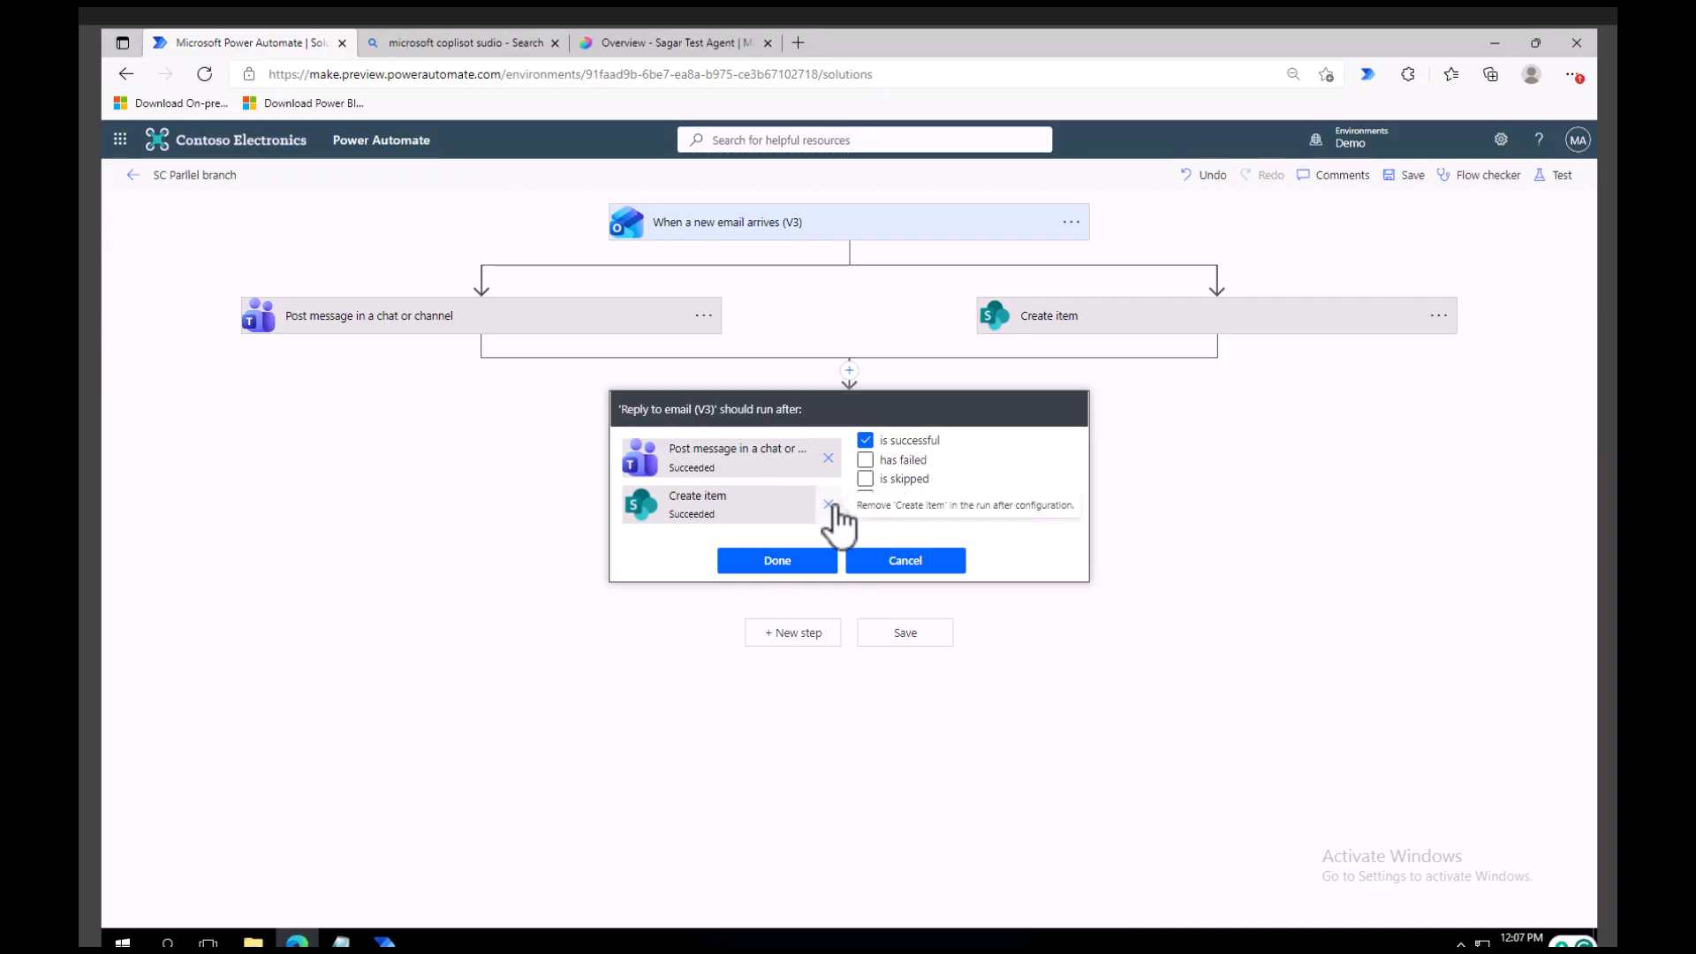
click(829, 505)
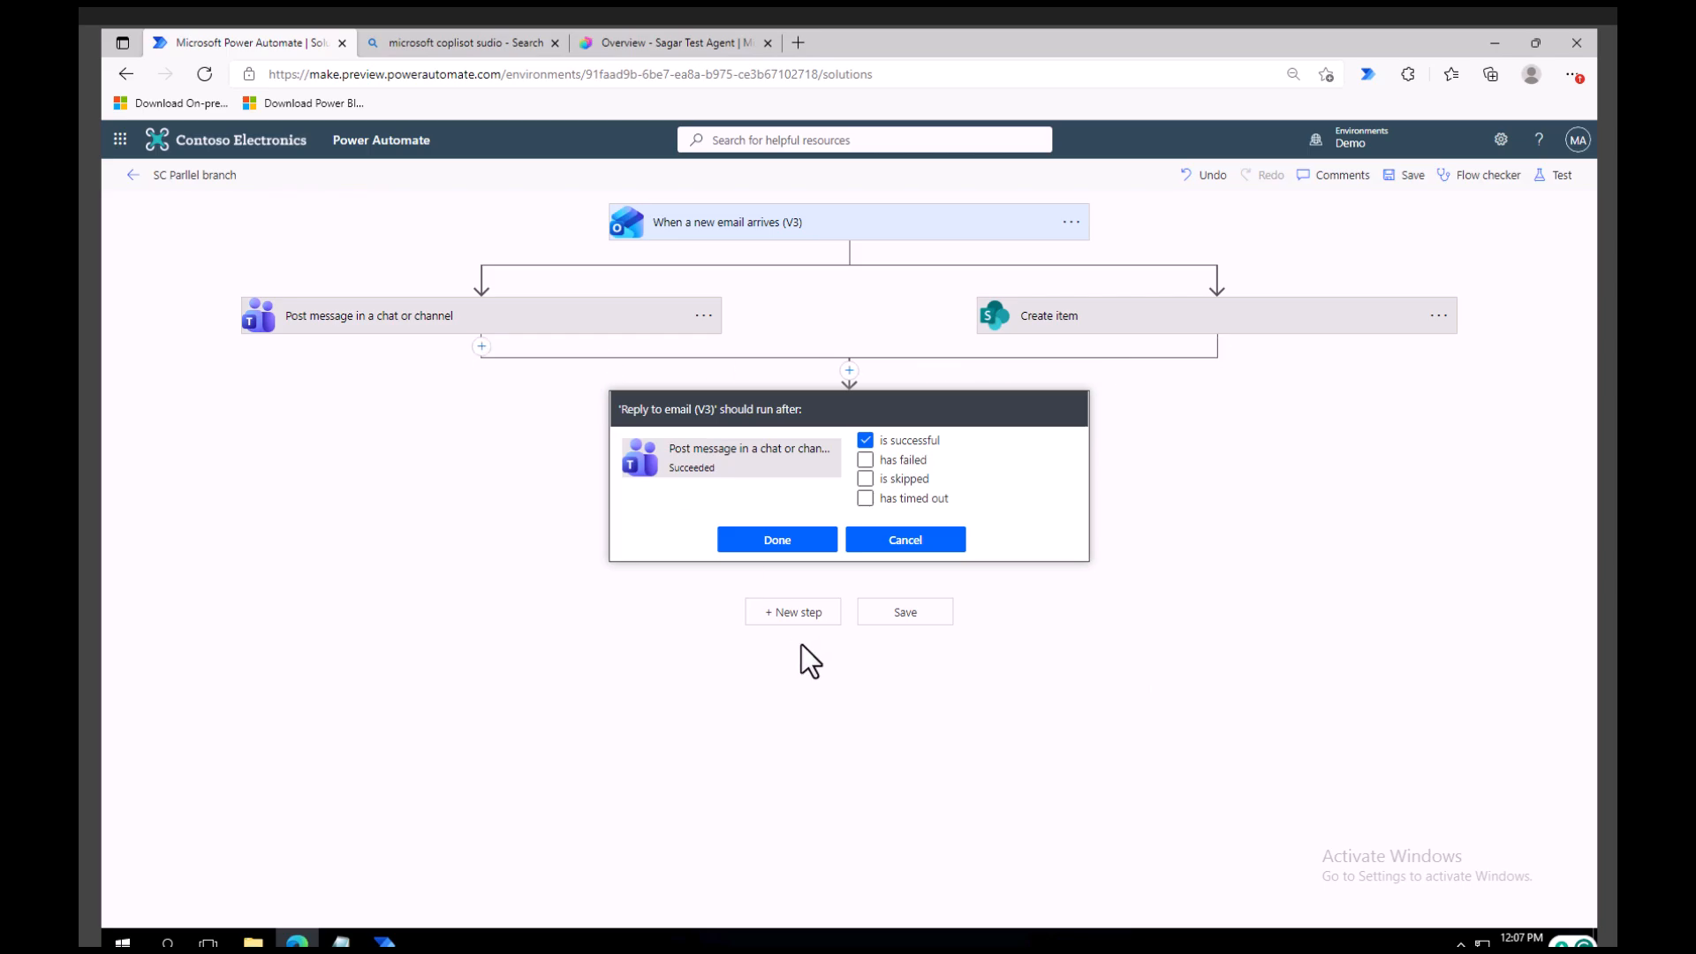
click(781, 548)
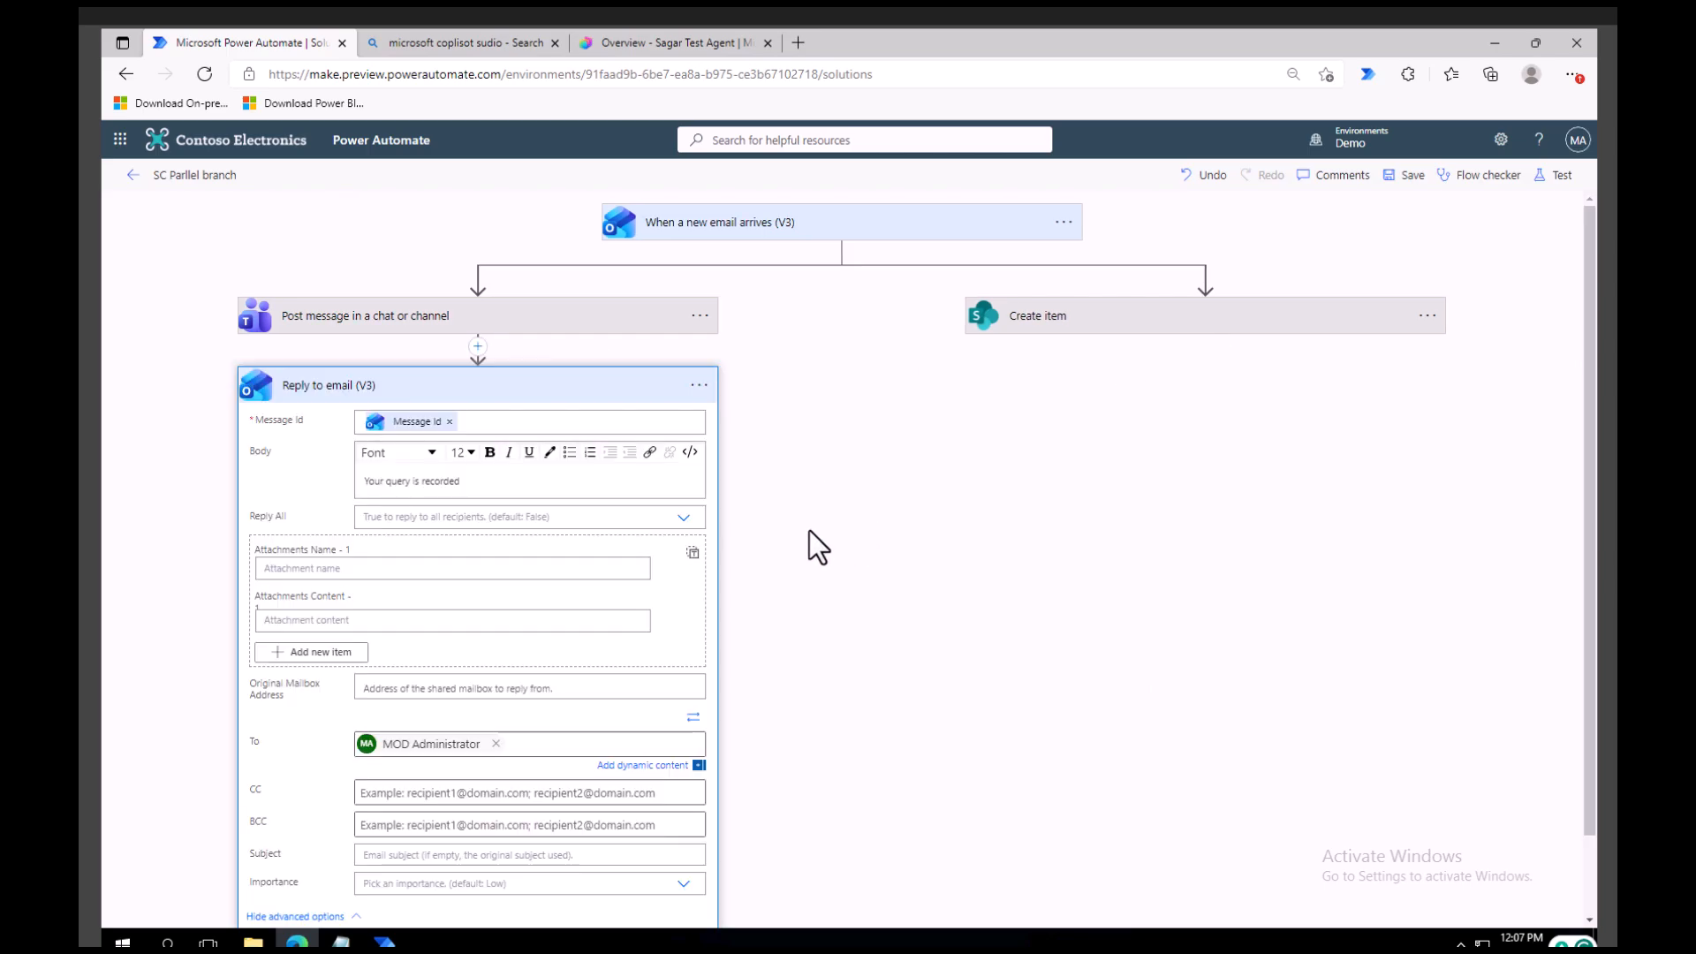
Check the run-after configuration of Reply to email (V3) once more and save the flow.
click(699, 389)
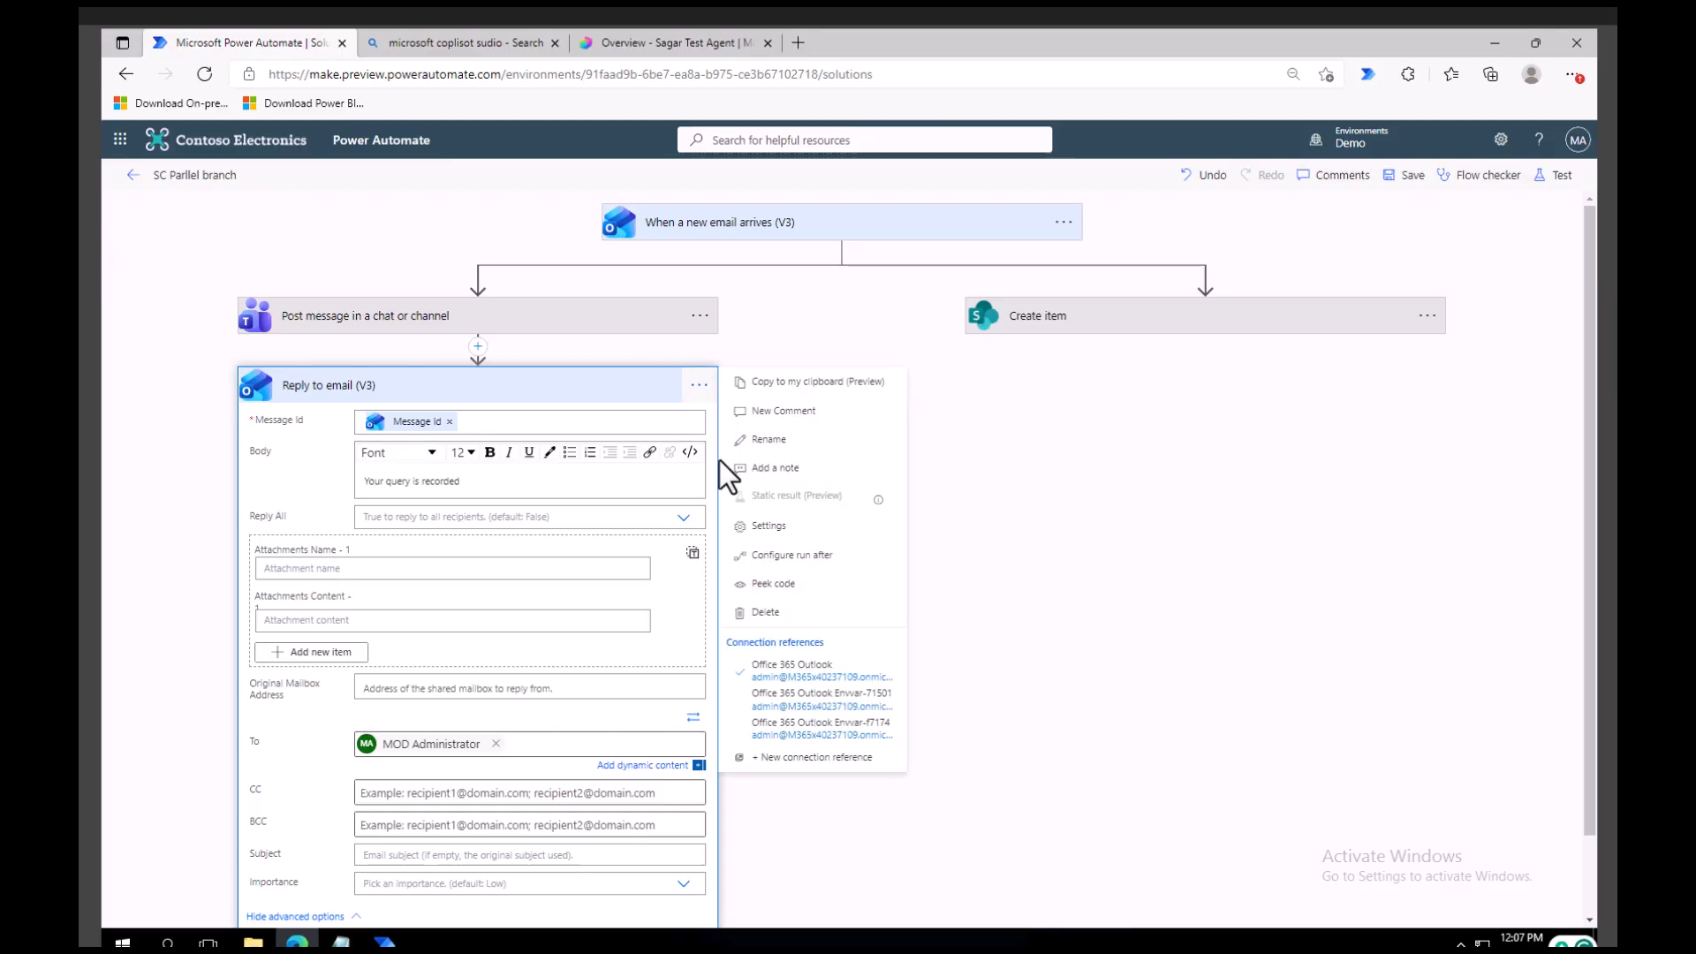
click(782, 557)
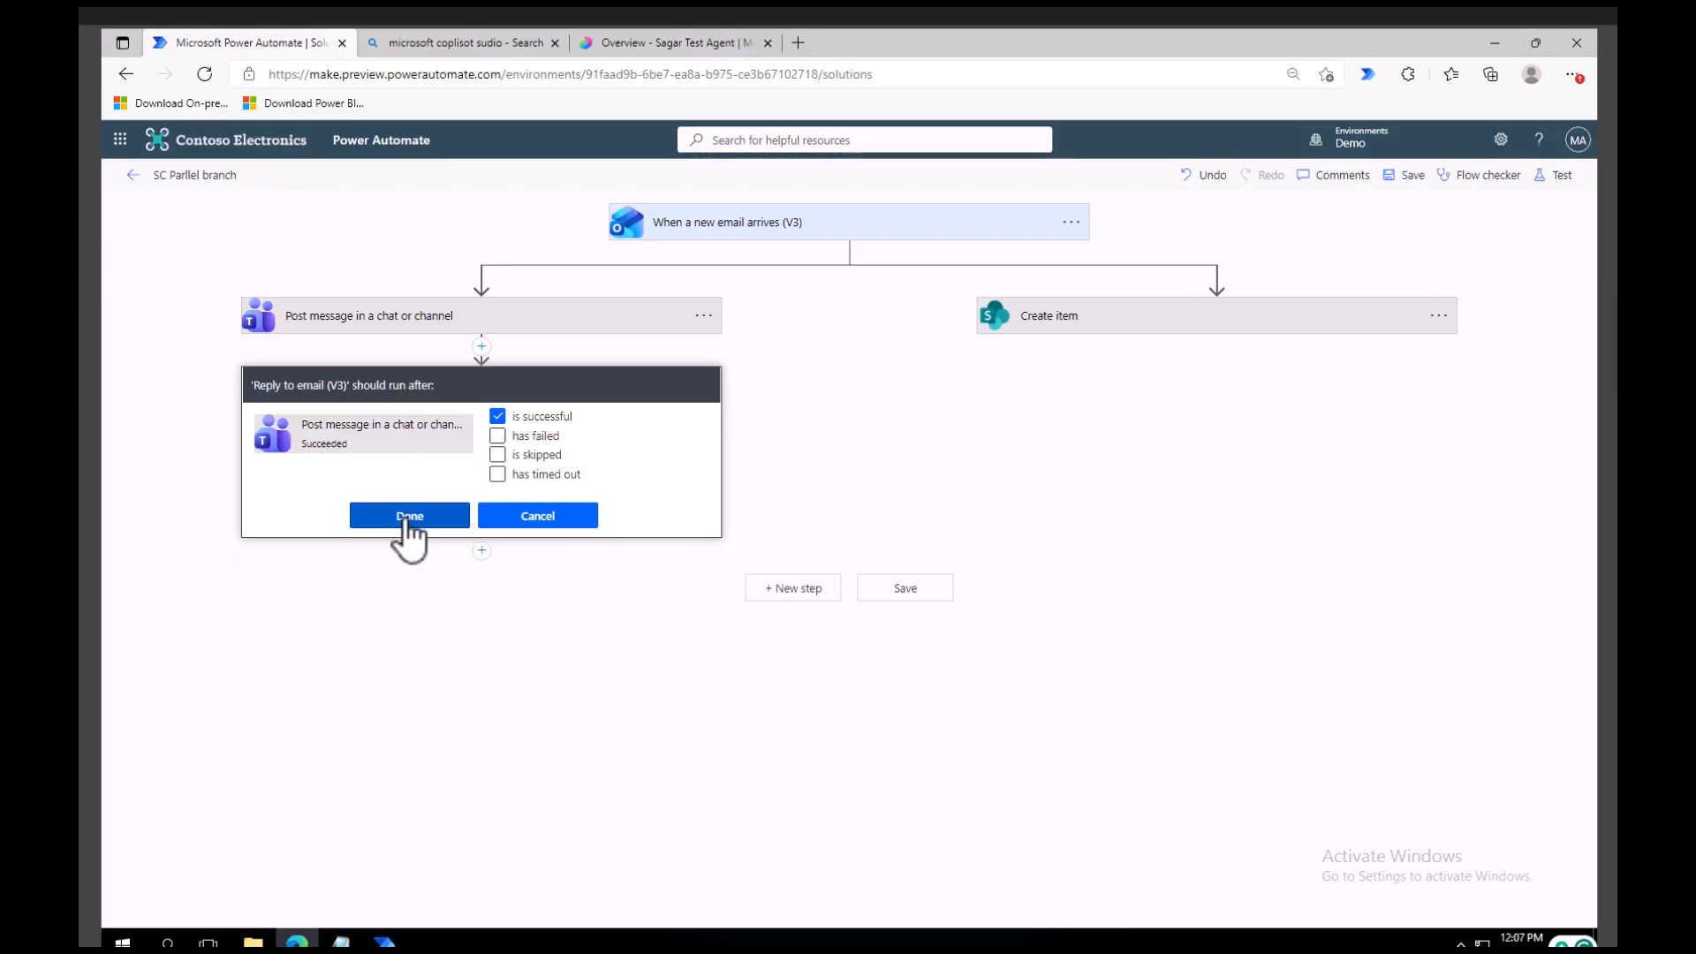
click(409, 517)
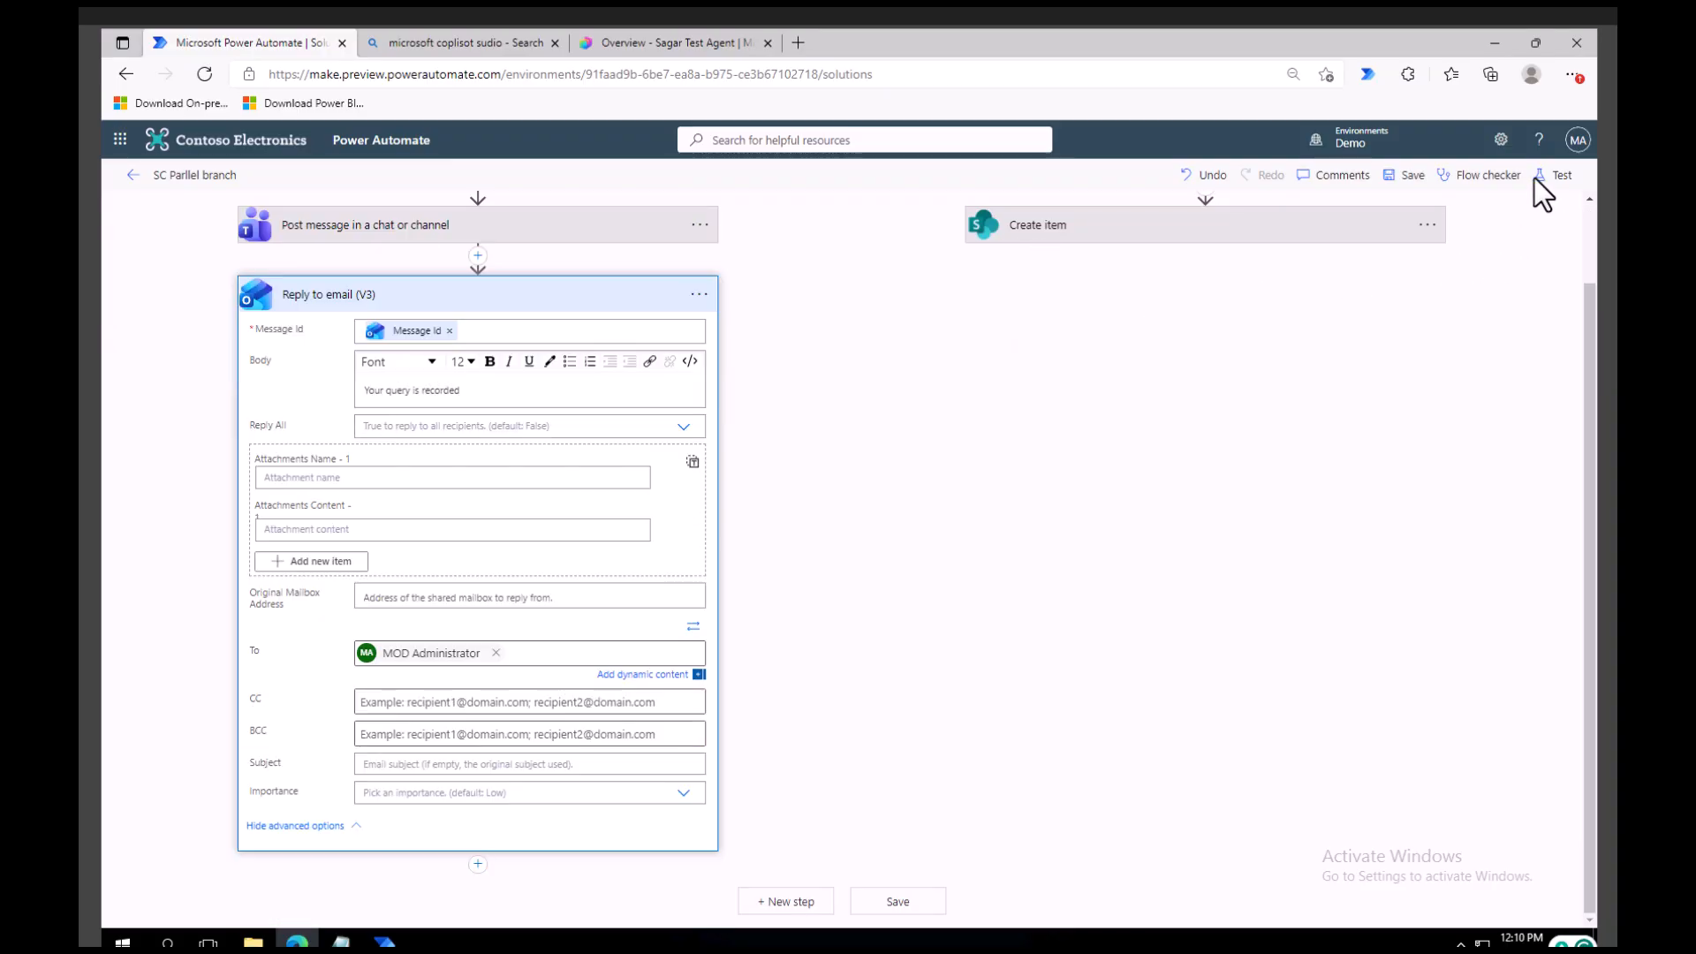
click(1411, 174)
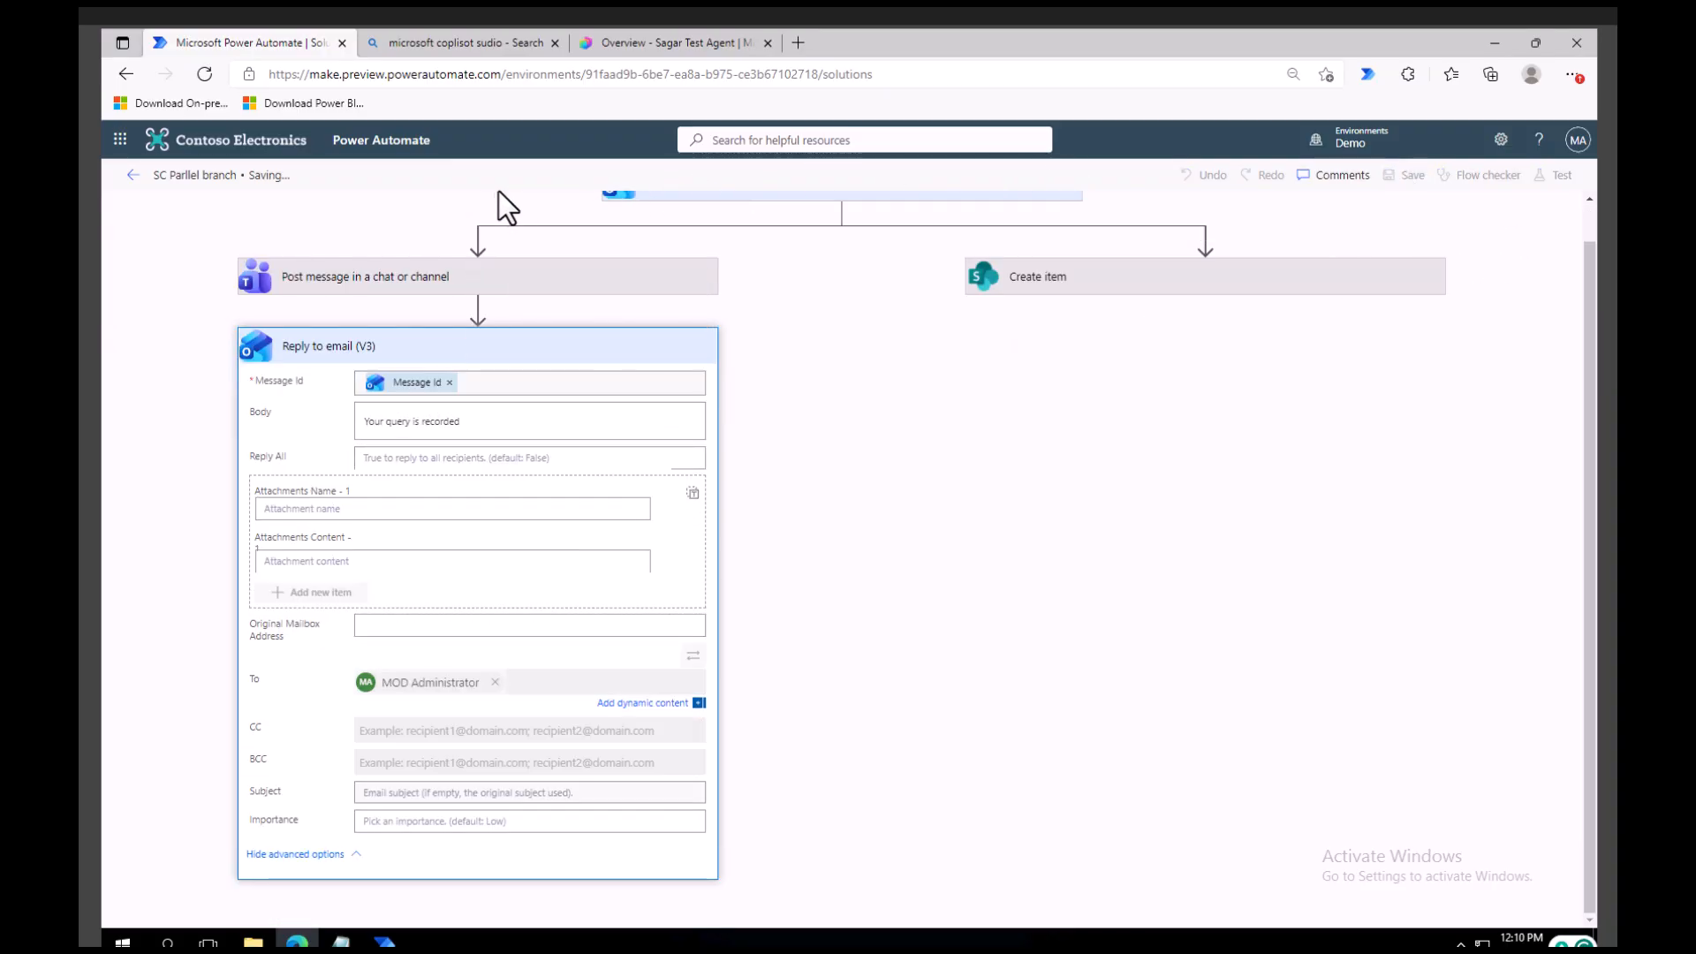
scroll(616, 460, up, 1)
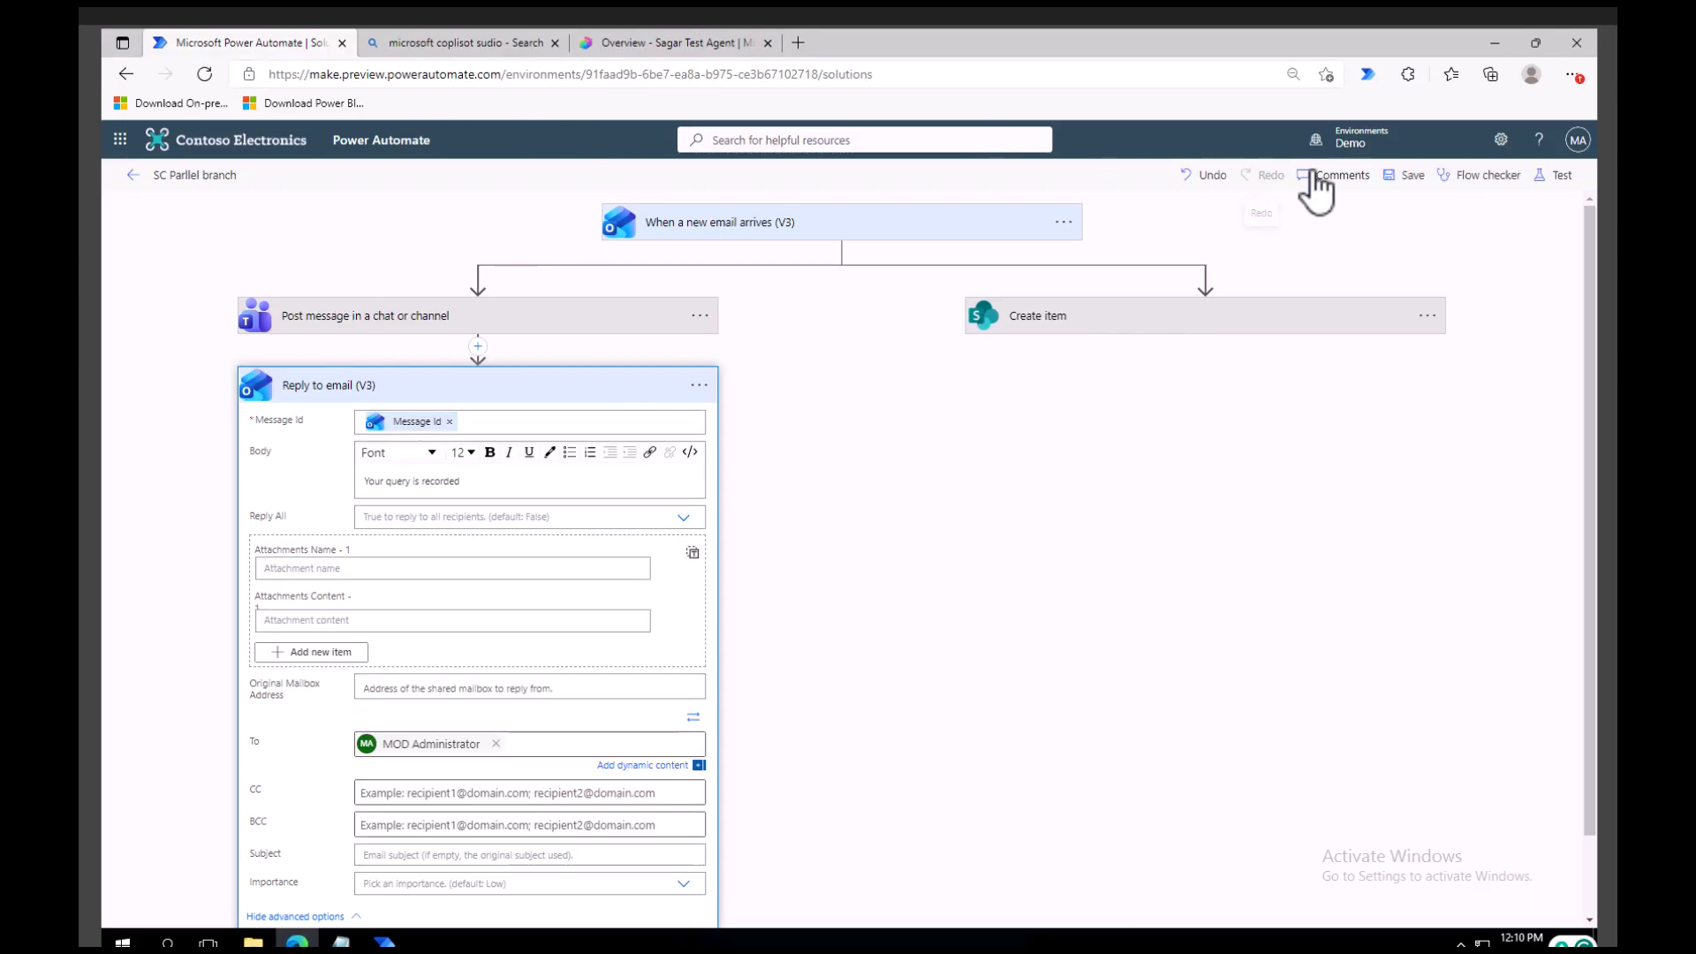
Return to the SC Flow Demos solution, open the SC Parllel branch flow's details and open it for editing.
click(133, 176)
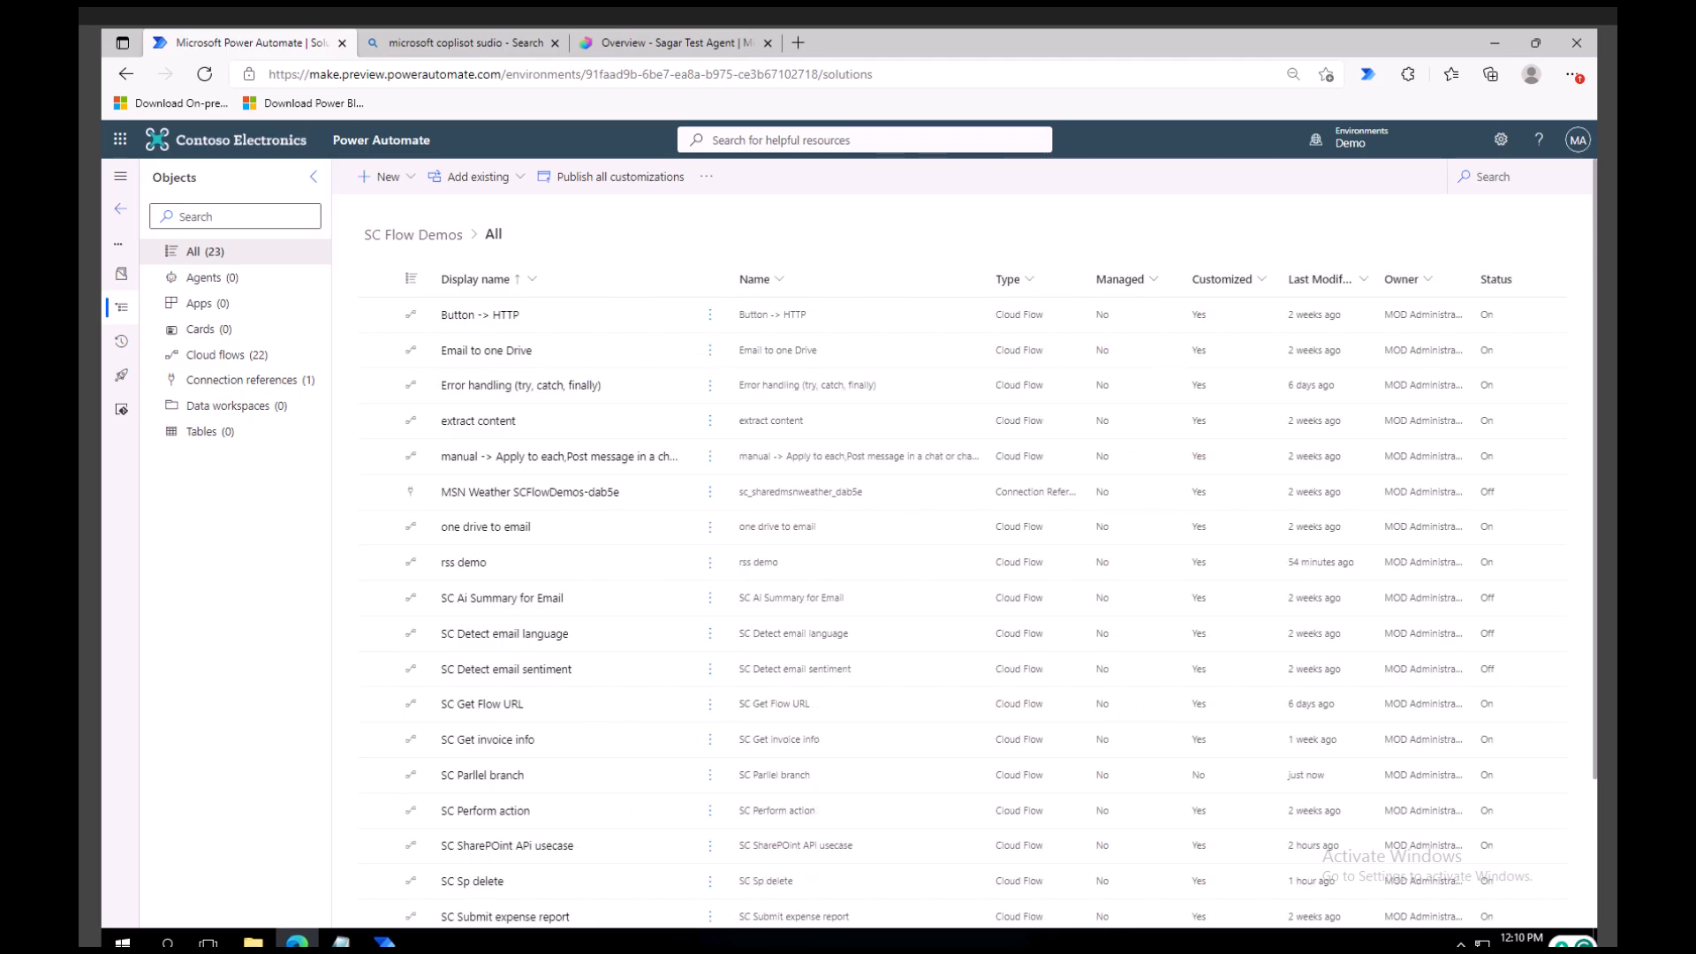
click(496, 778)
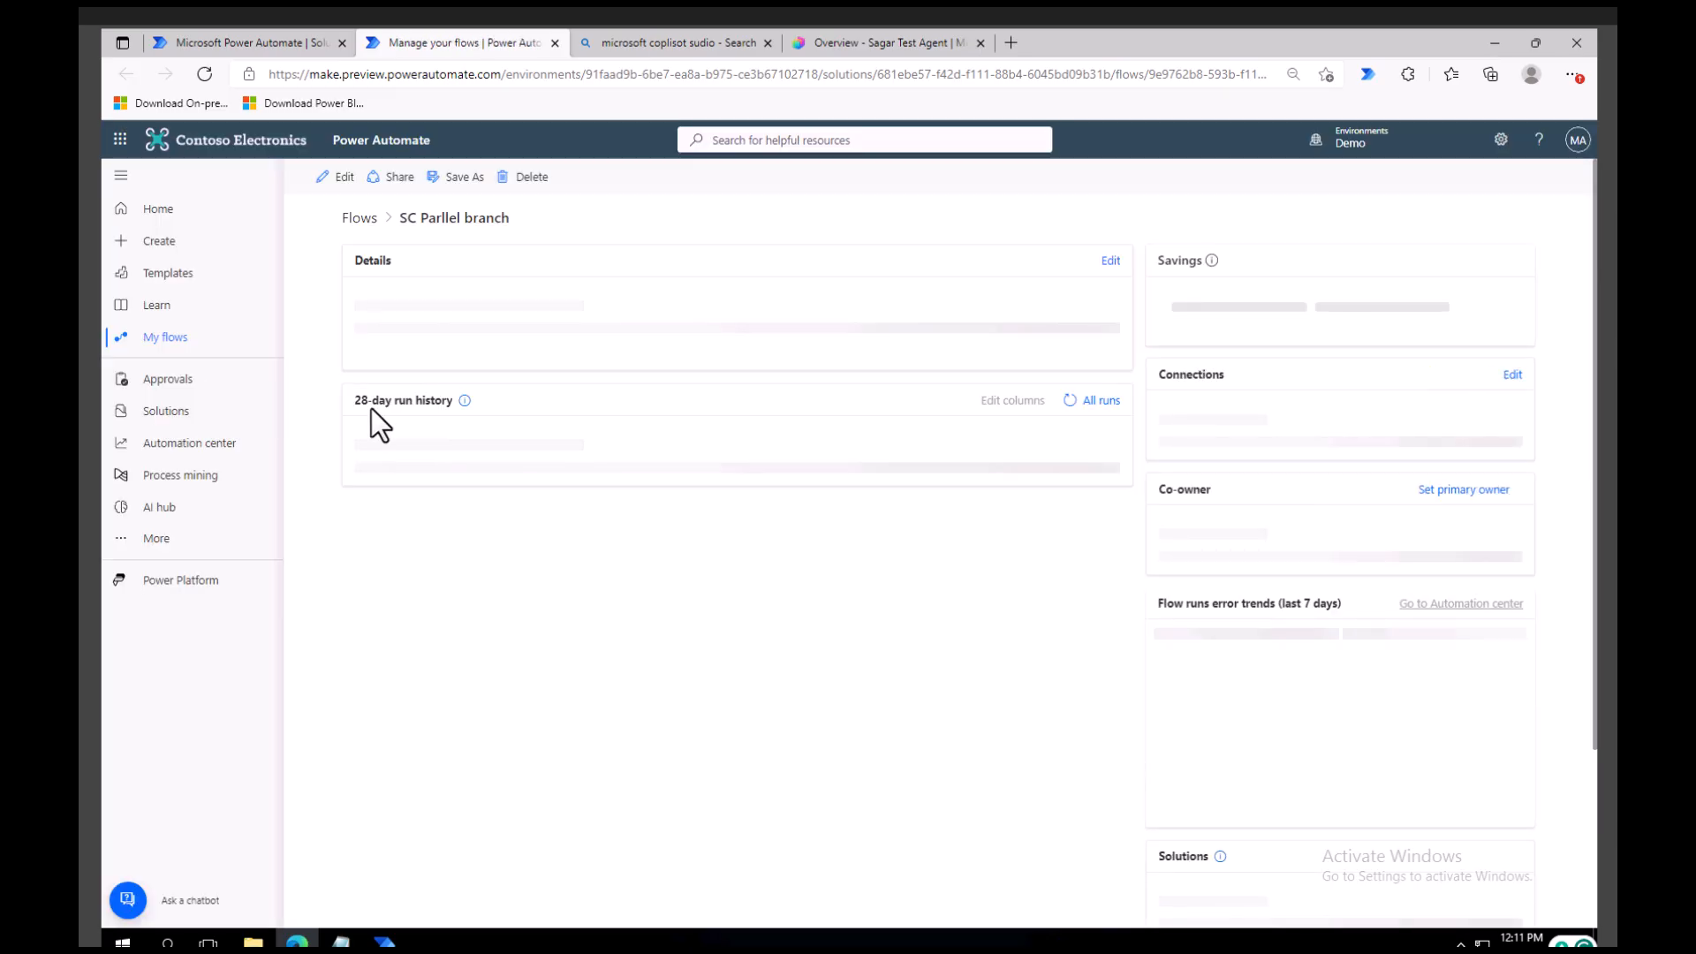
click(342, 179)
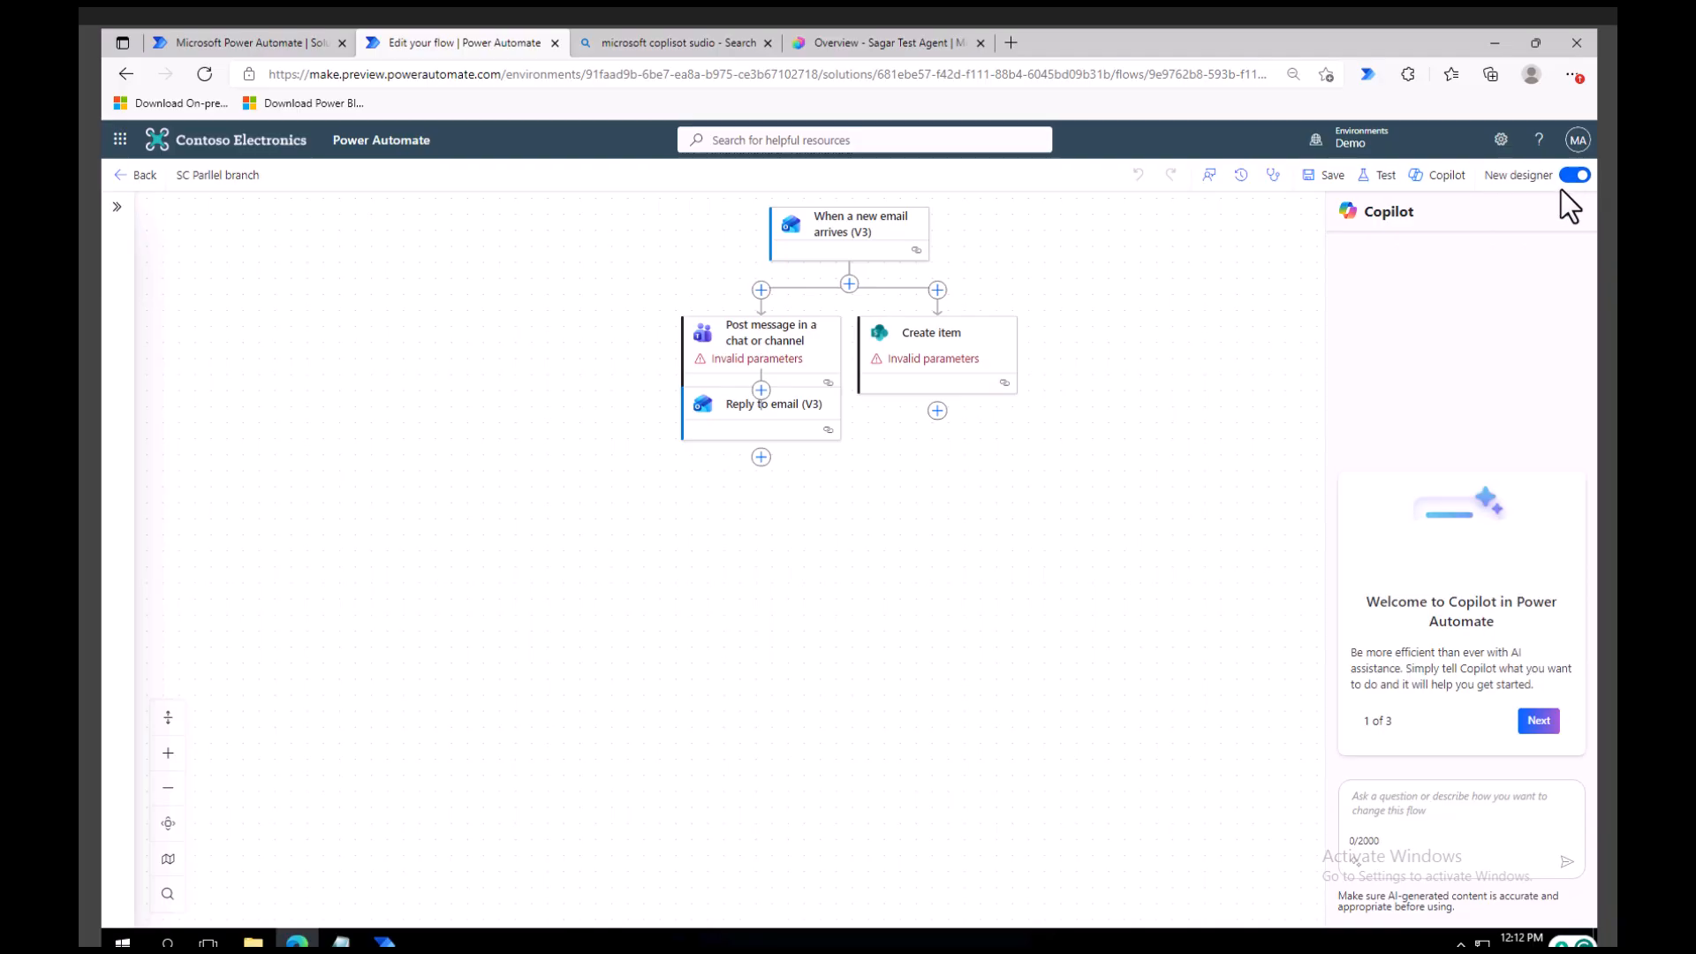
Add Create item to the run-after actions in the settings of Reply to email (V3) and save the flow.
click(757, 382)
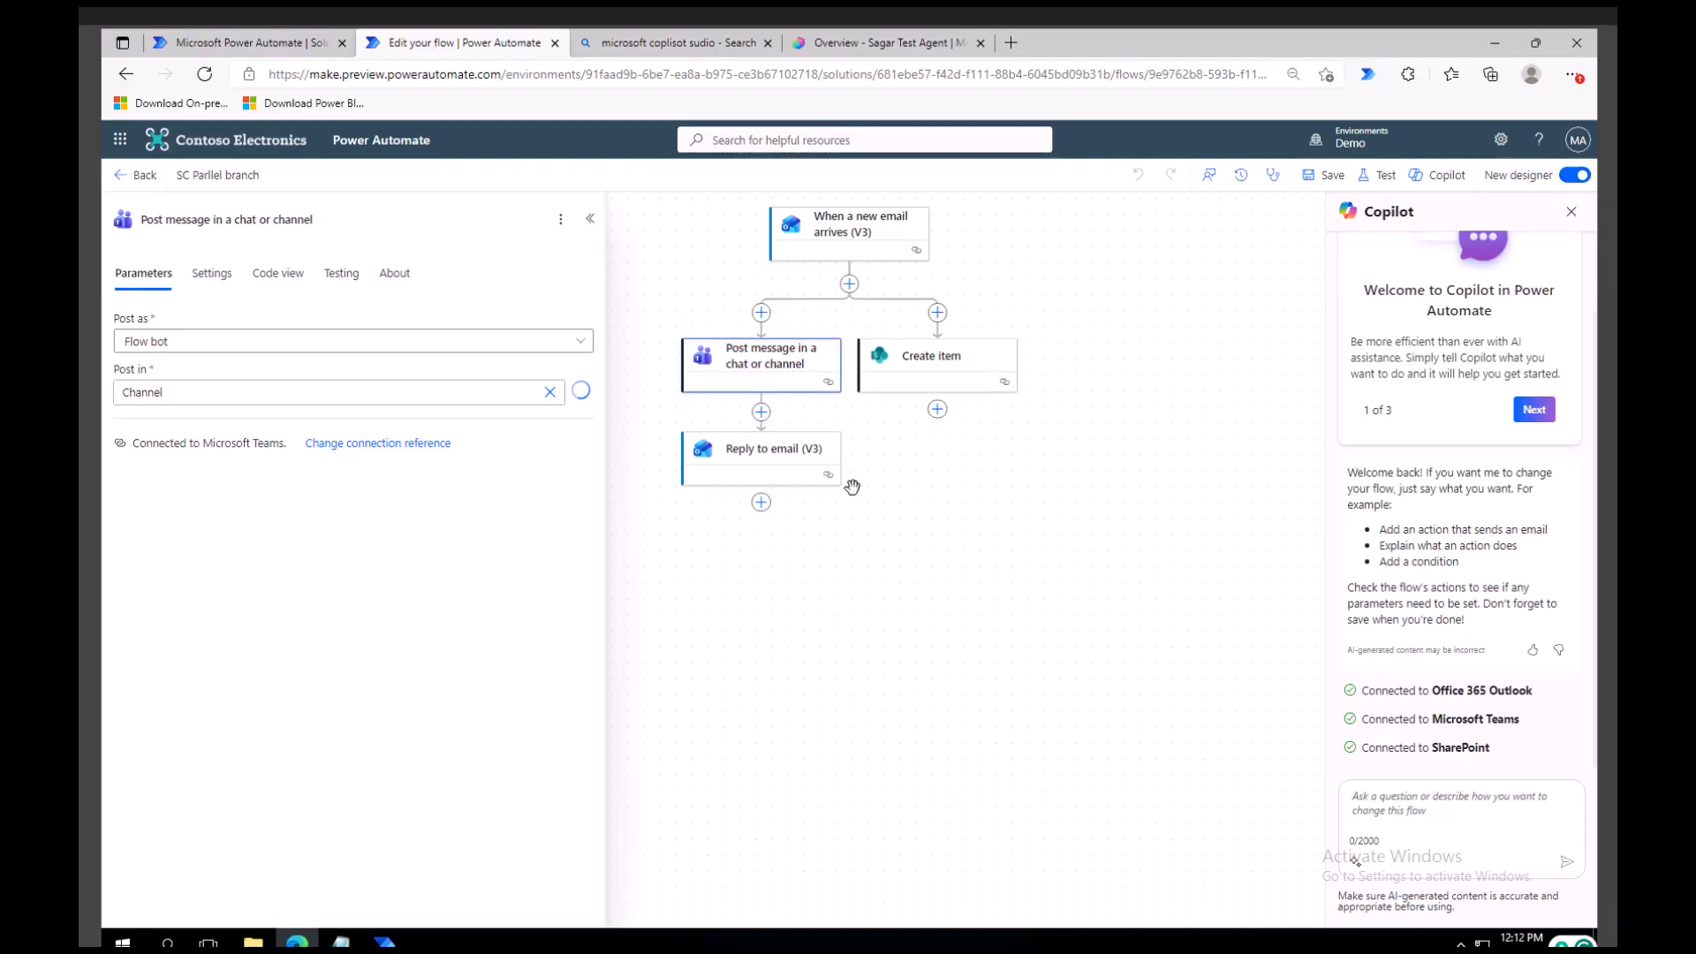
click(767, 467)
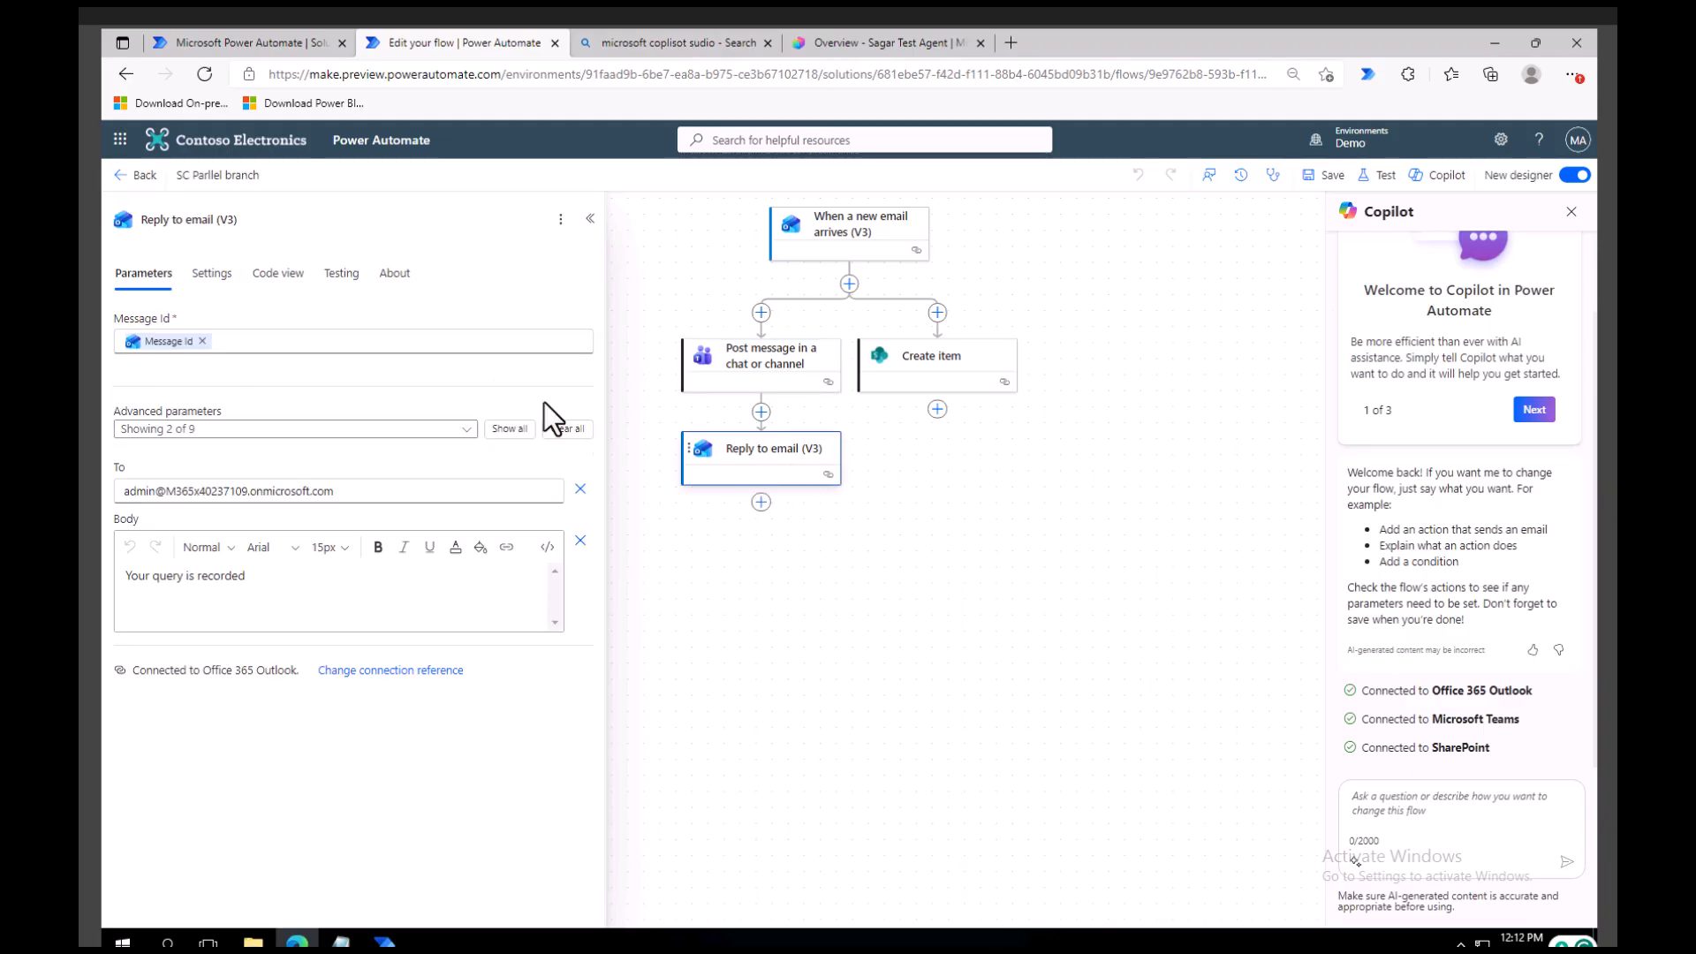
click(224, 276)
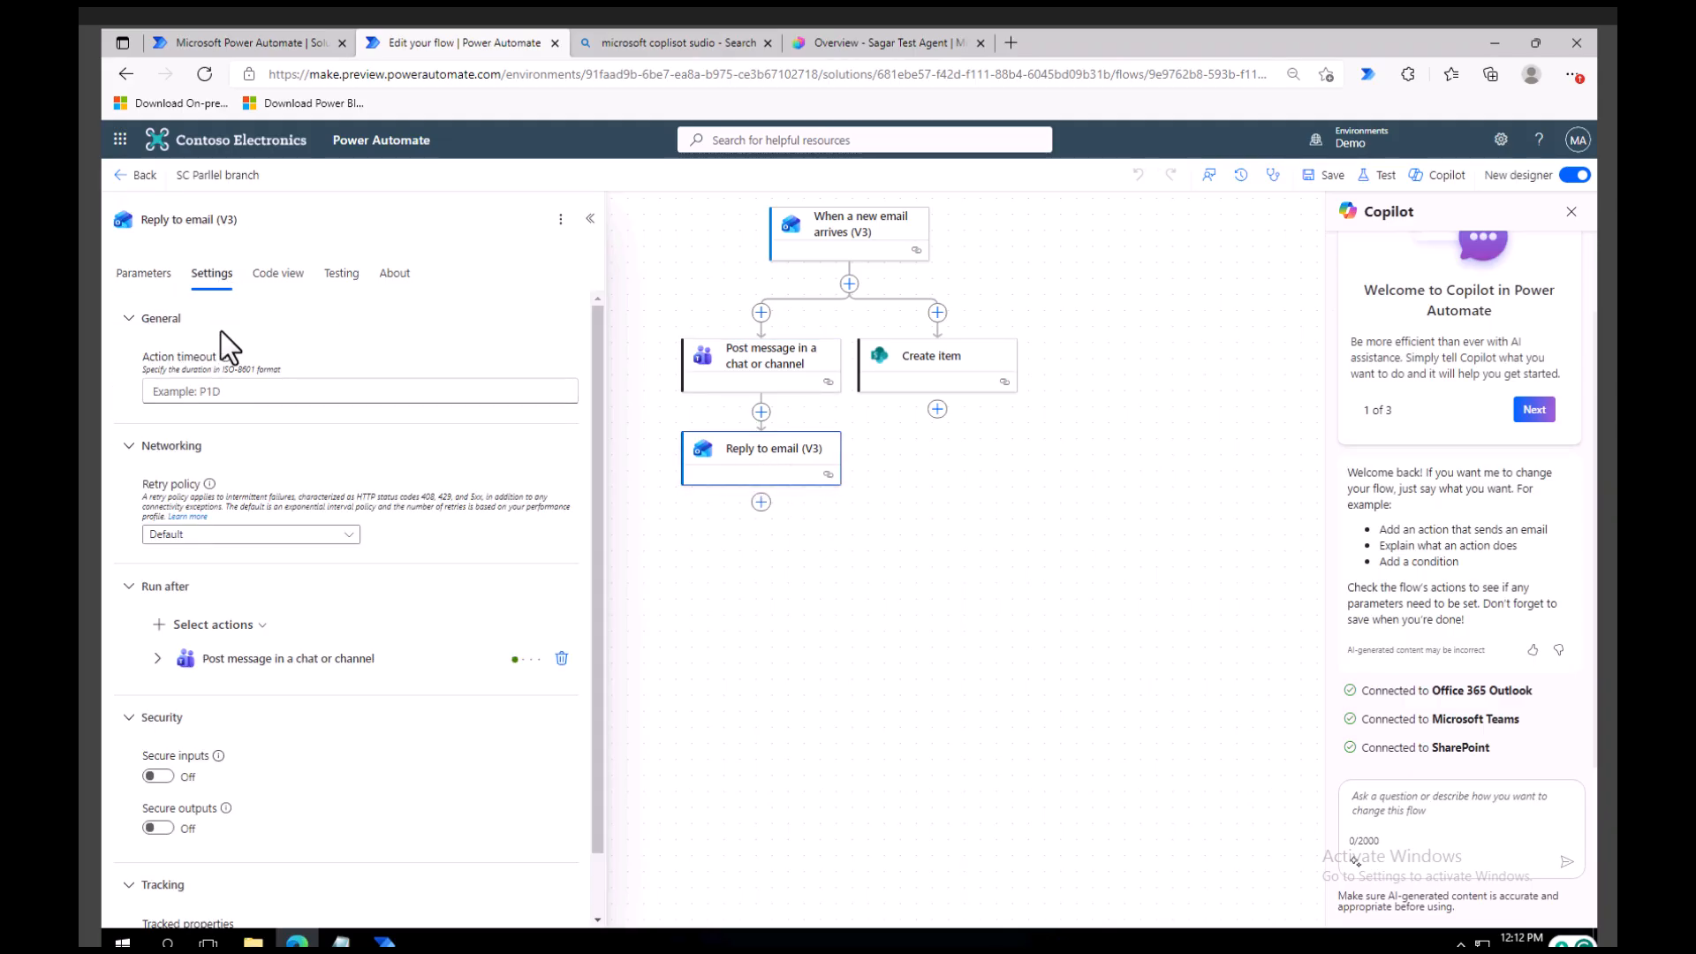
click(249, 628)
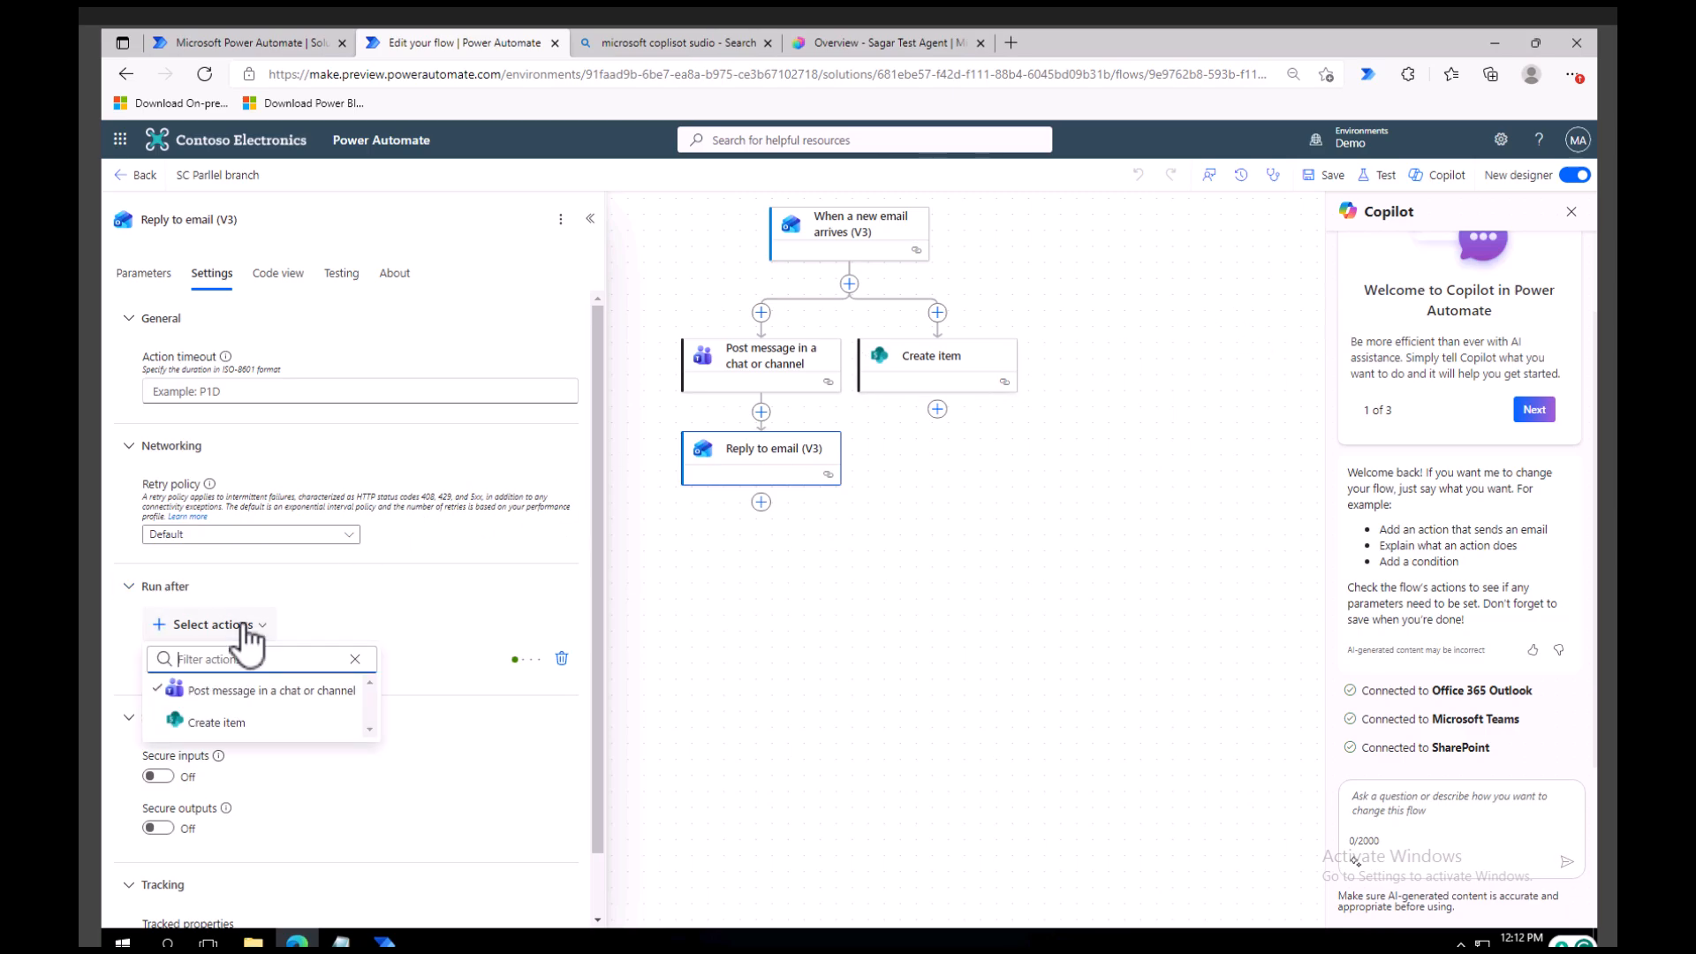
click(240, 723)
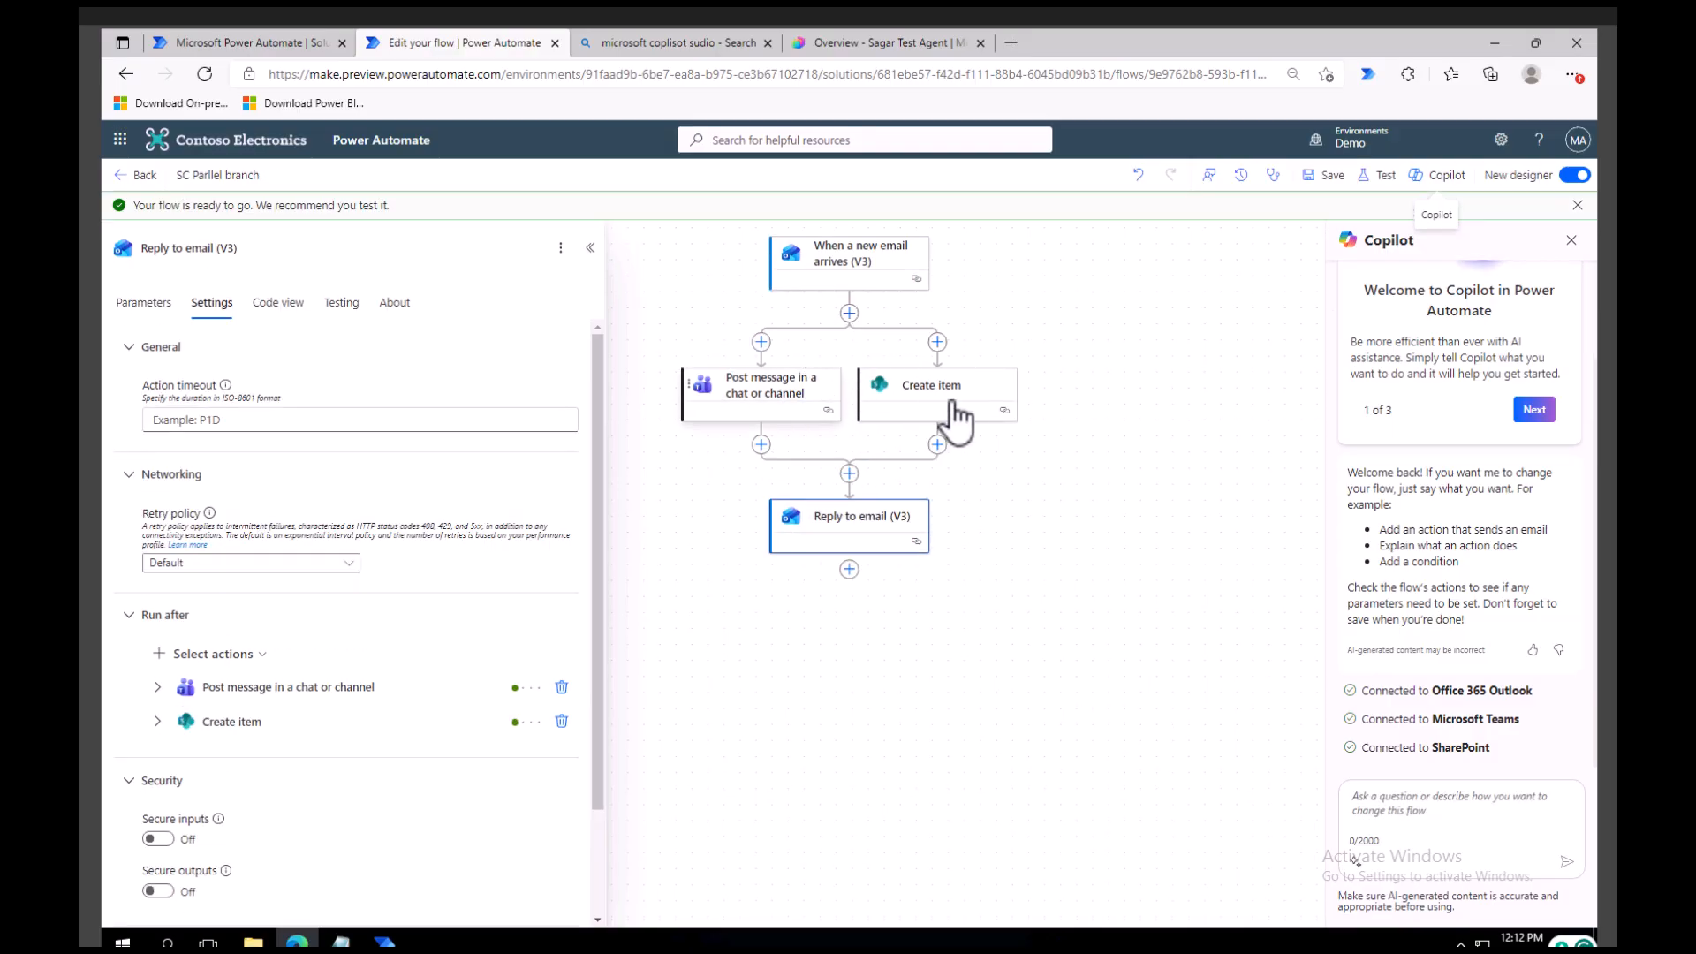
click(1325, 175)
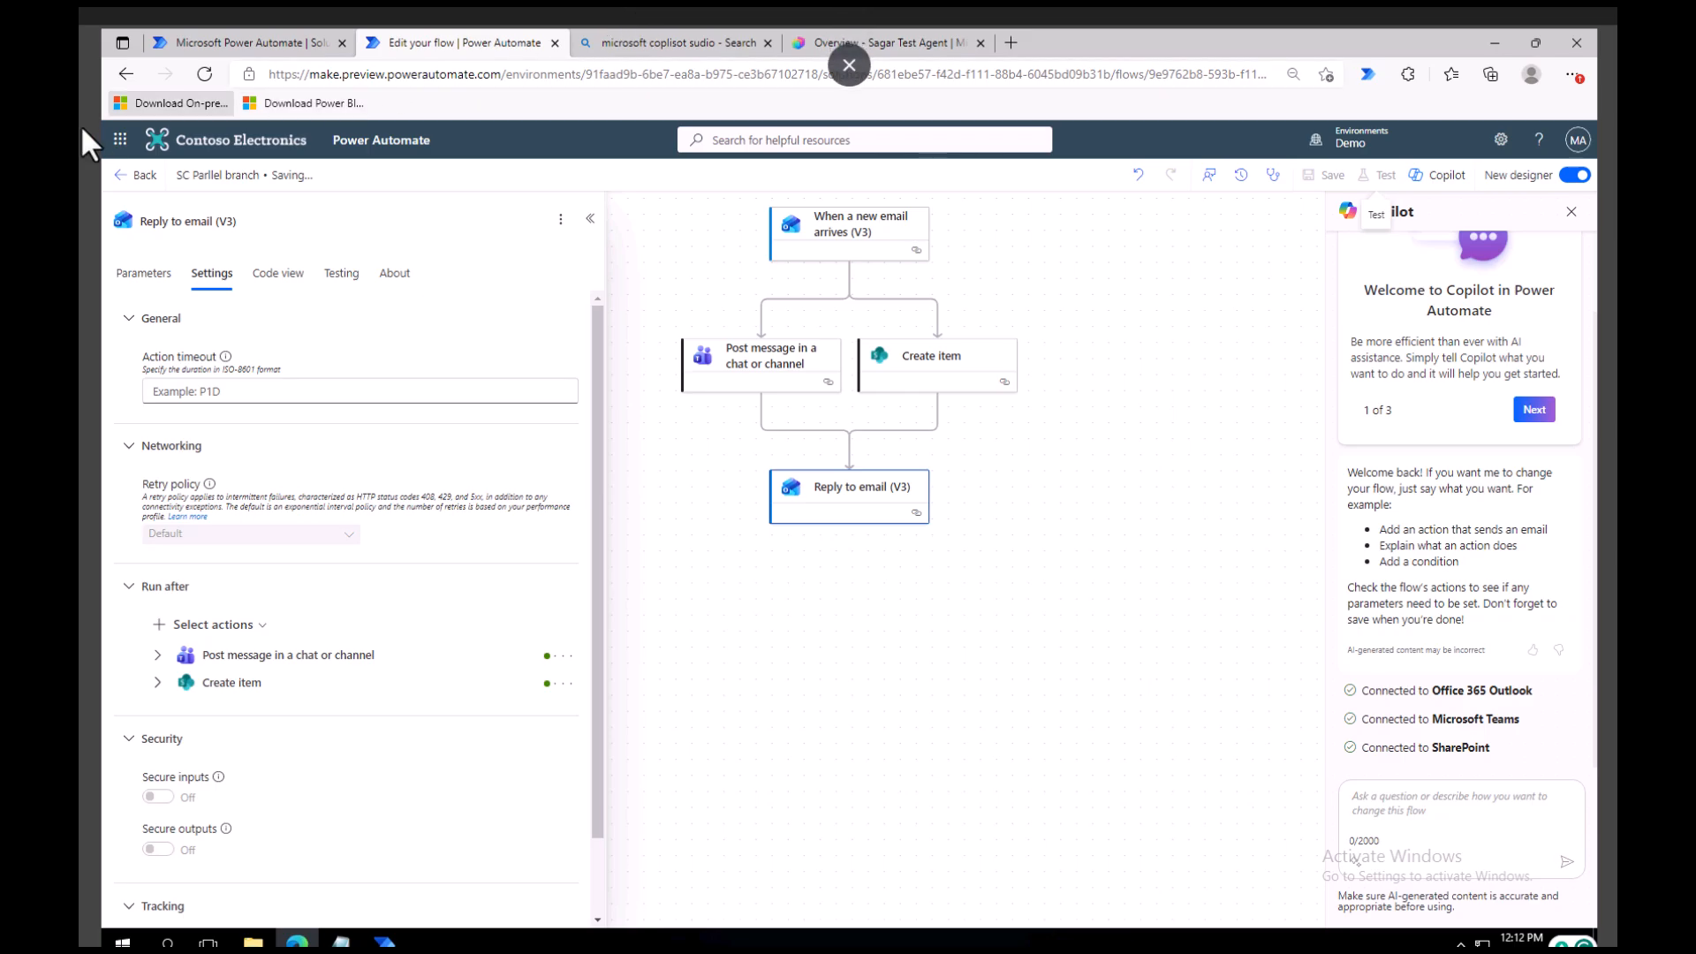
Open Outlook in a new tab and copy the Subject Filter text "multi" from the flow's email trigger.
click(120, 140)
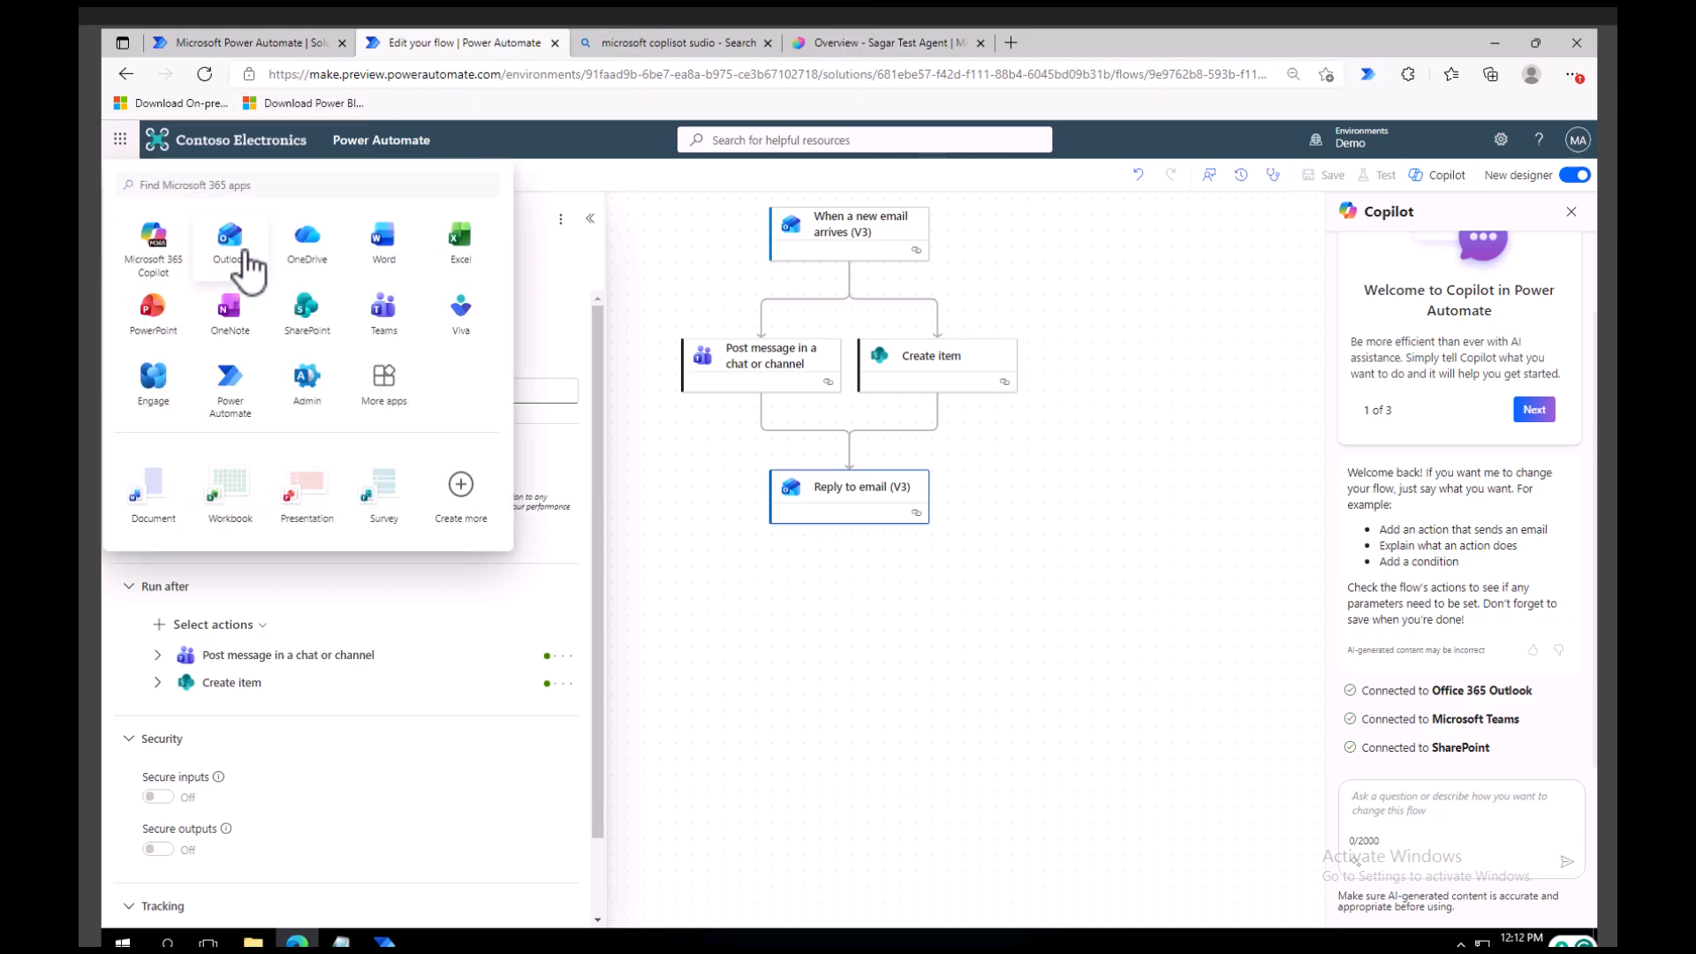
click(232, 251)
click(435, 44)
click(828, 232)
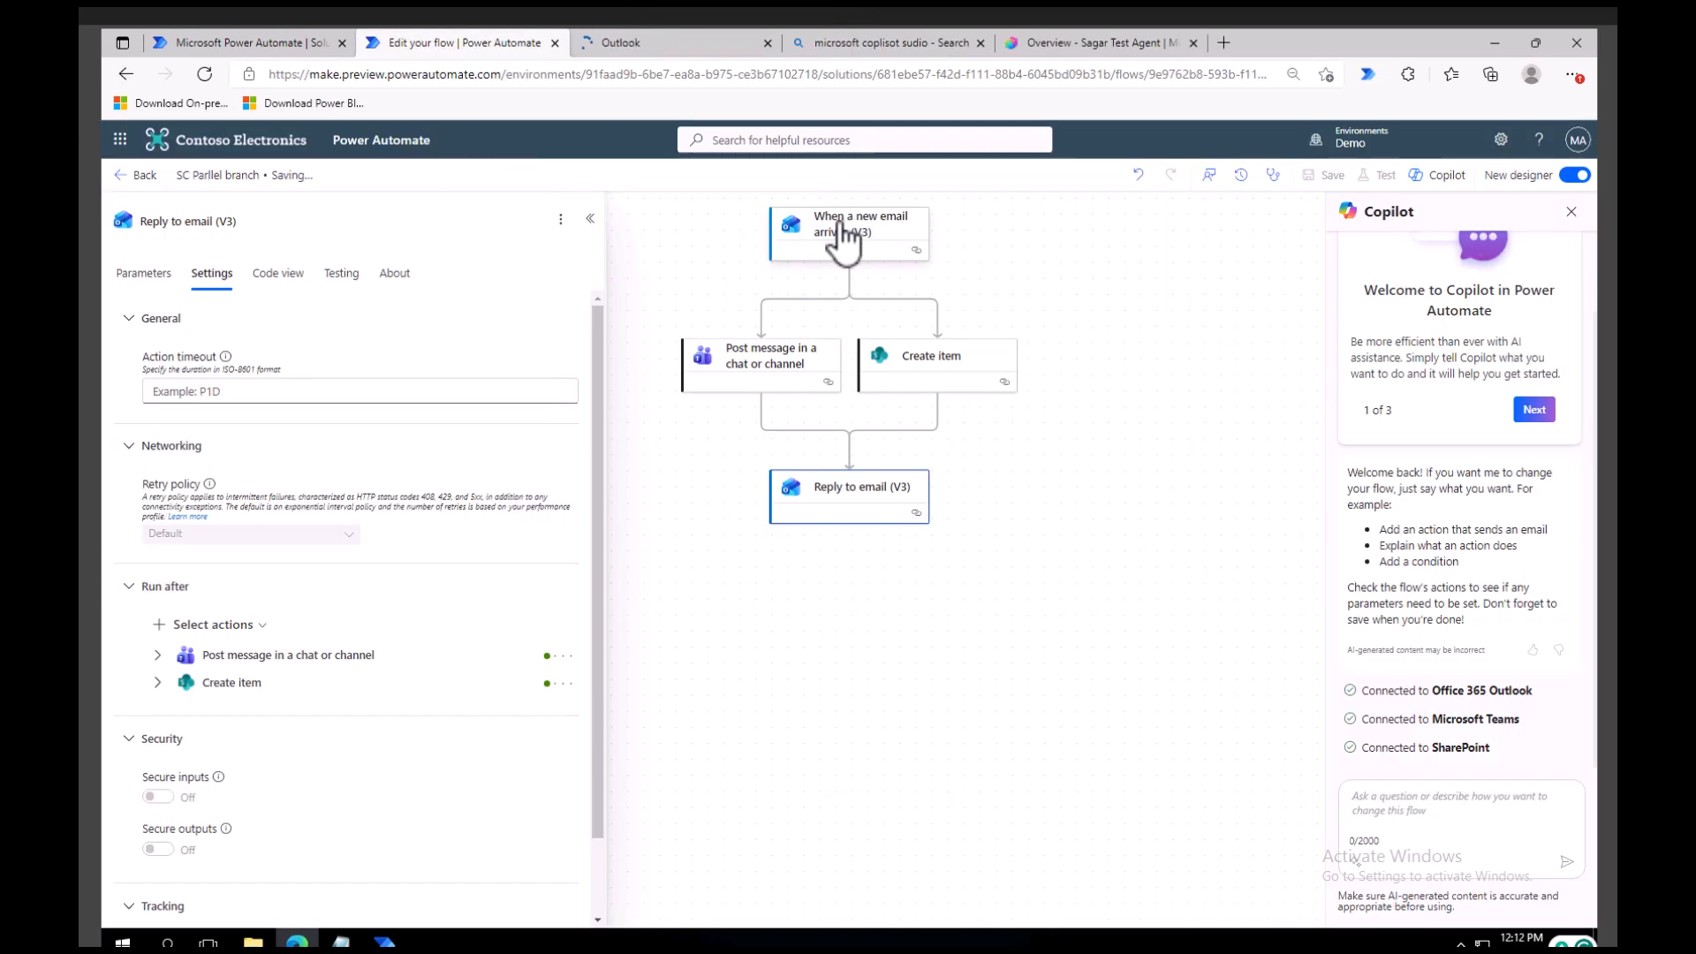
click(835, 231)
click(141, 480)
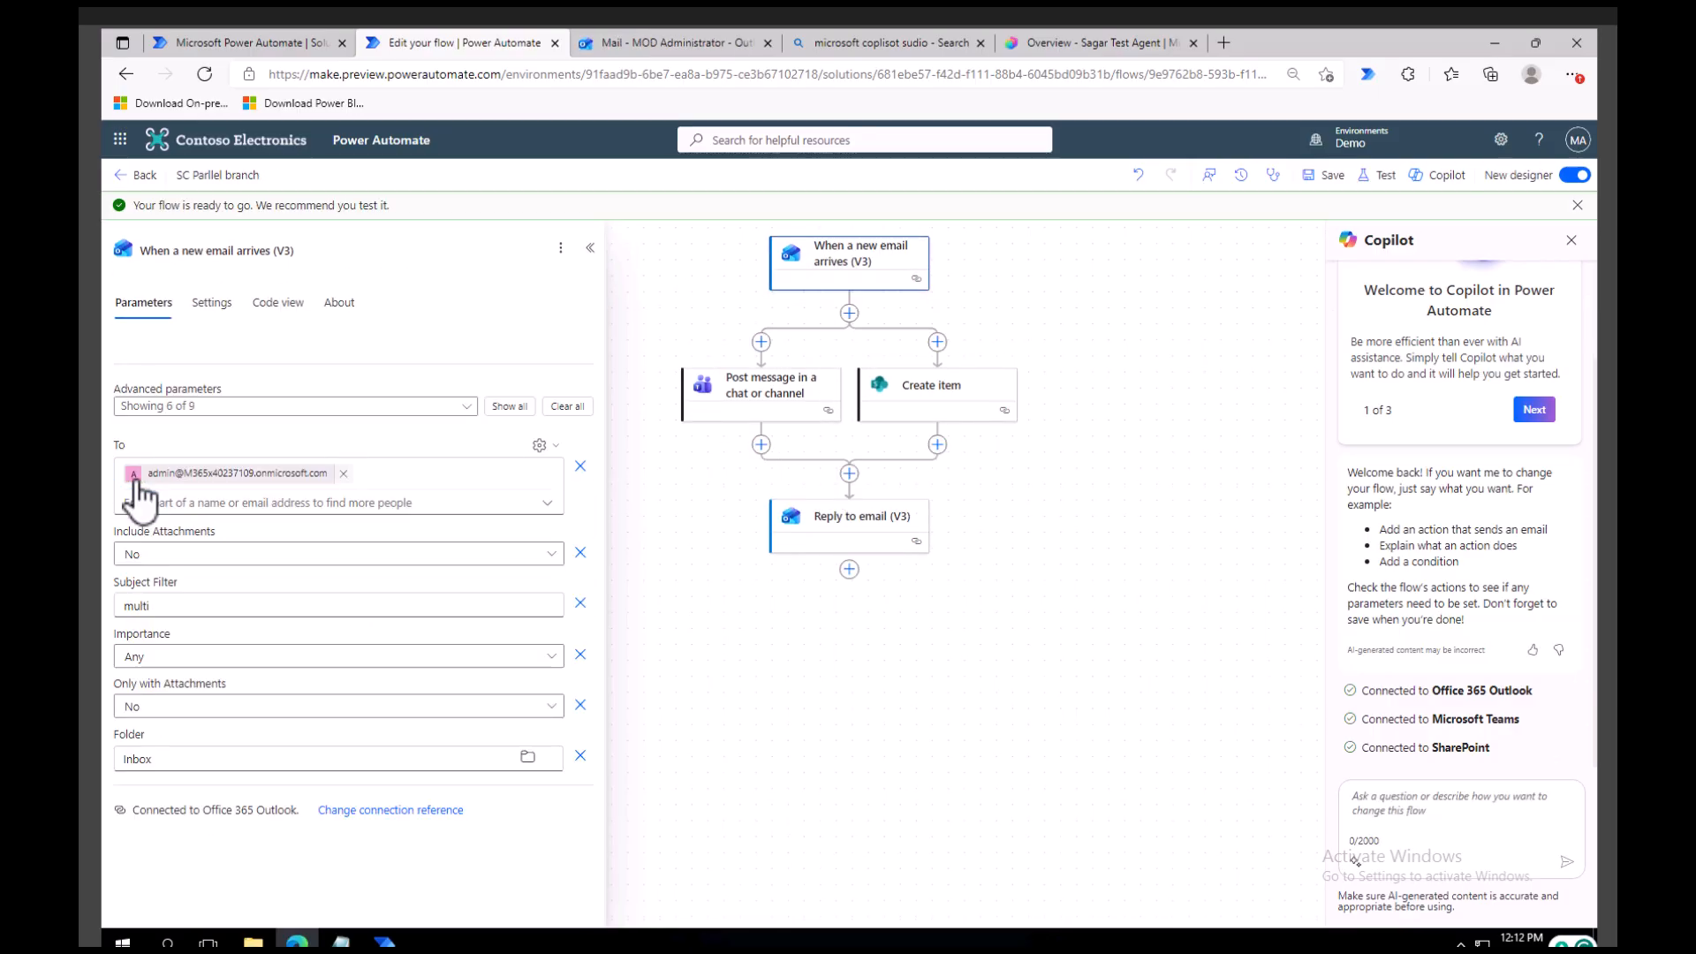
click(137, 606)
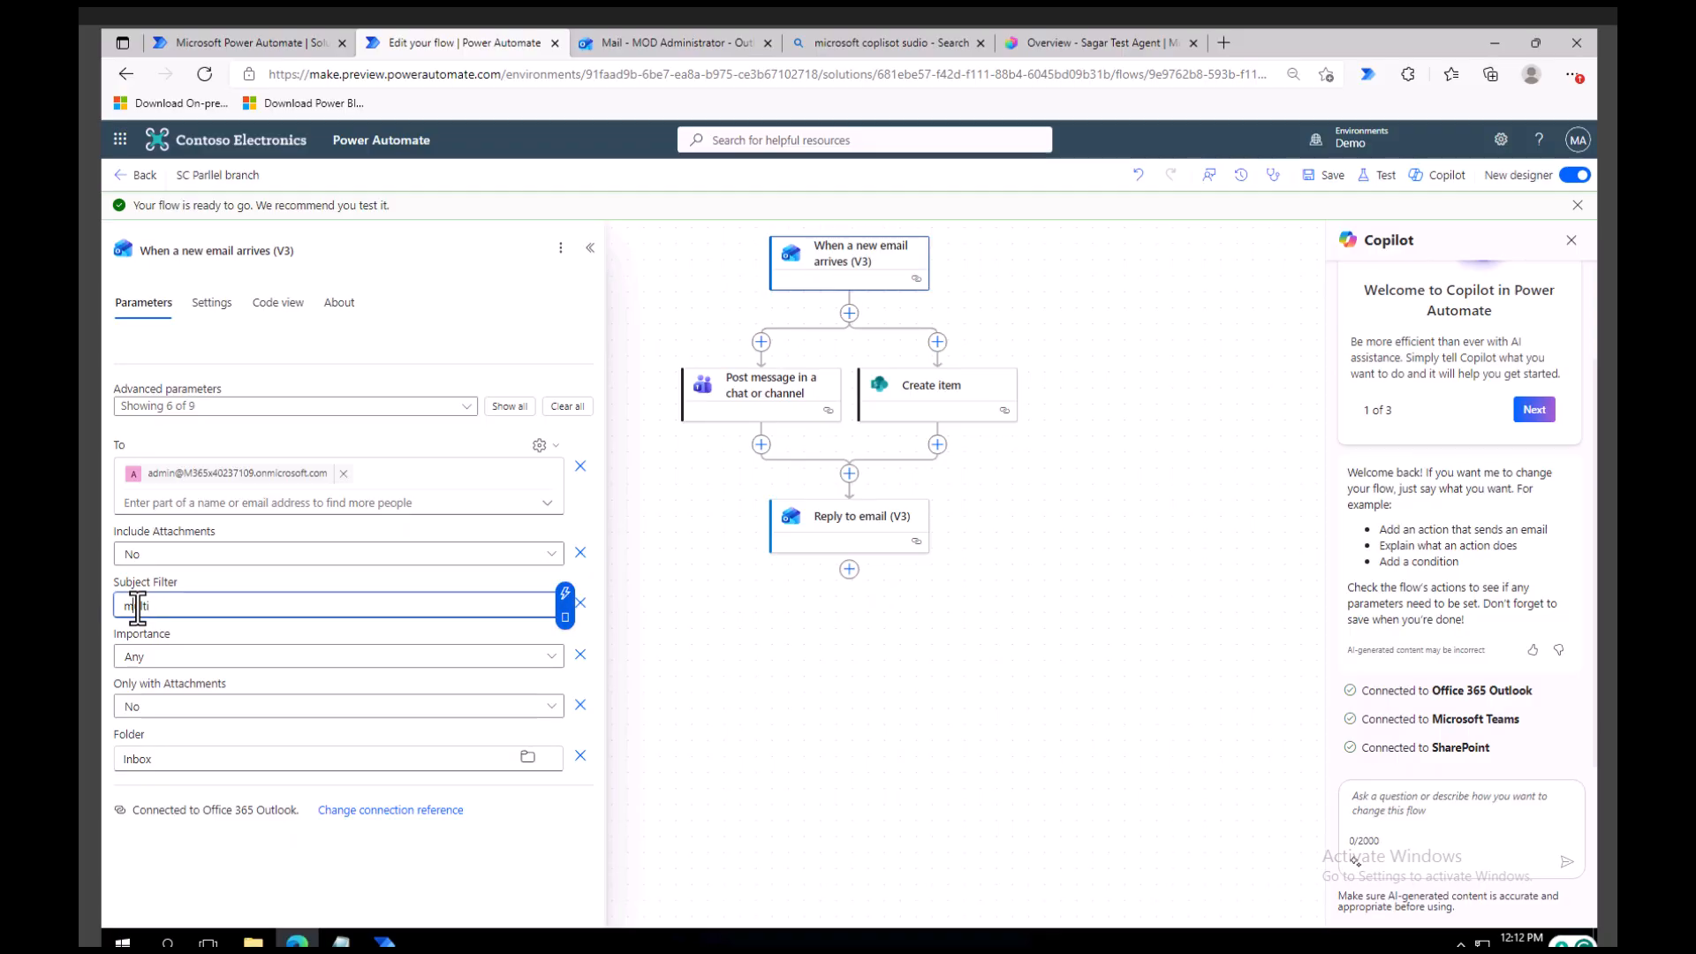
right_click(137, 606)
click(198, 163)
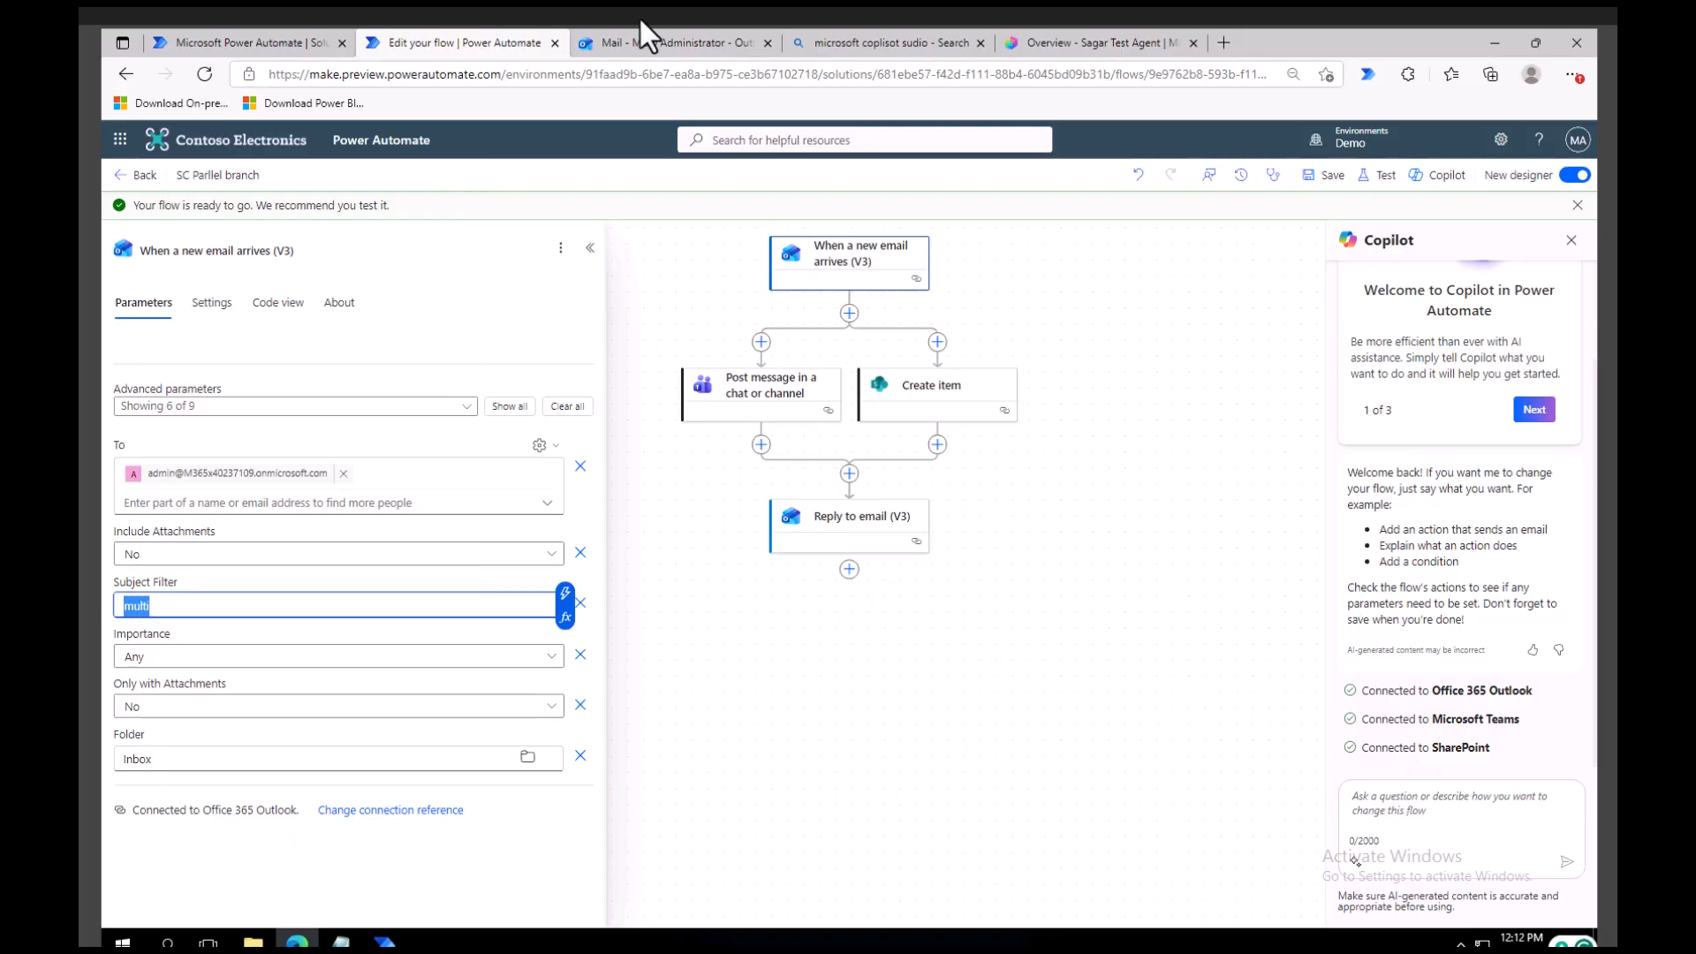
Switch to Outlook and send MOD Administrator a new email with subject "multi" and body "Where is my order 123".
click(658, 44)
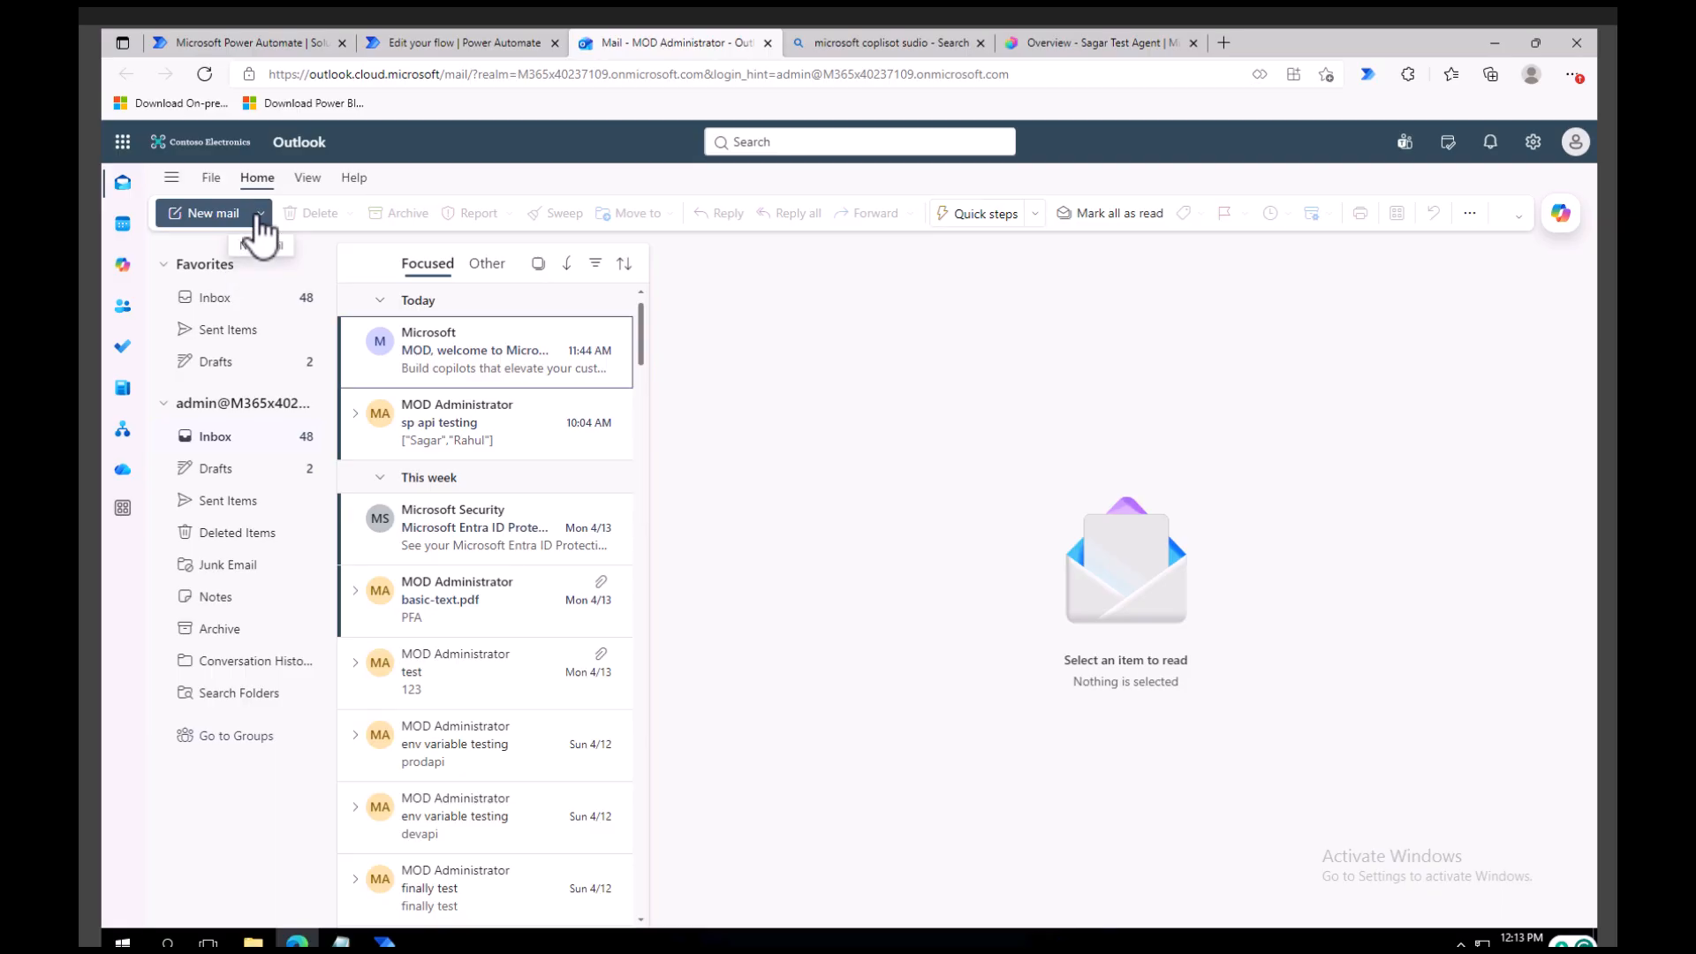
click(210, 214)
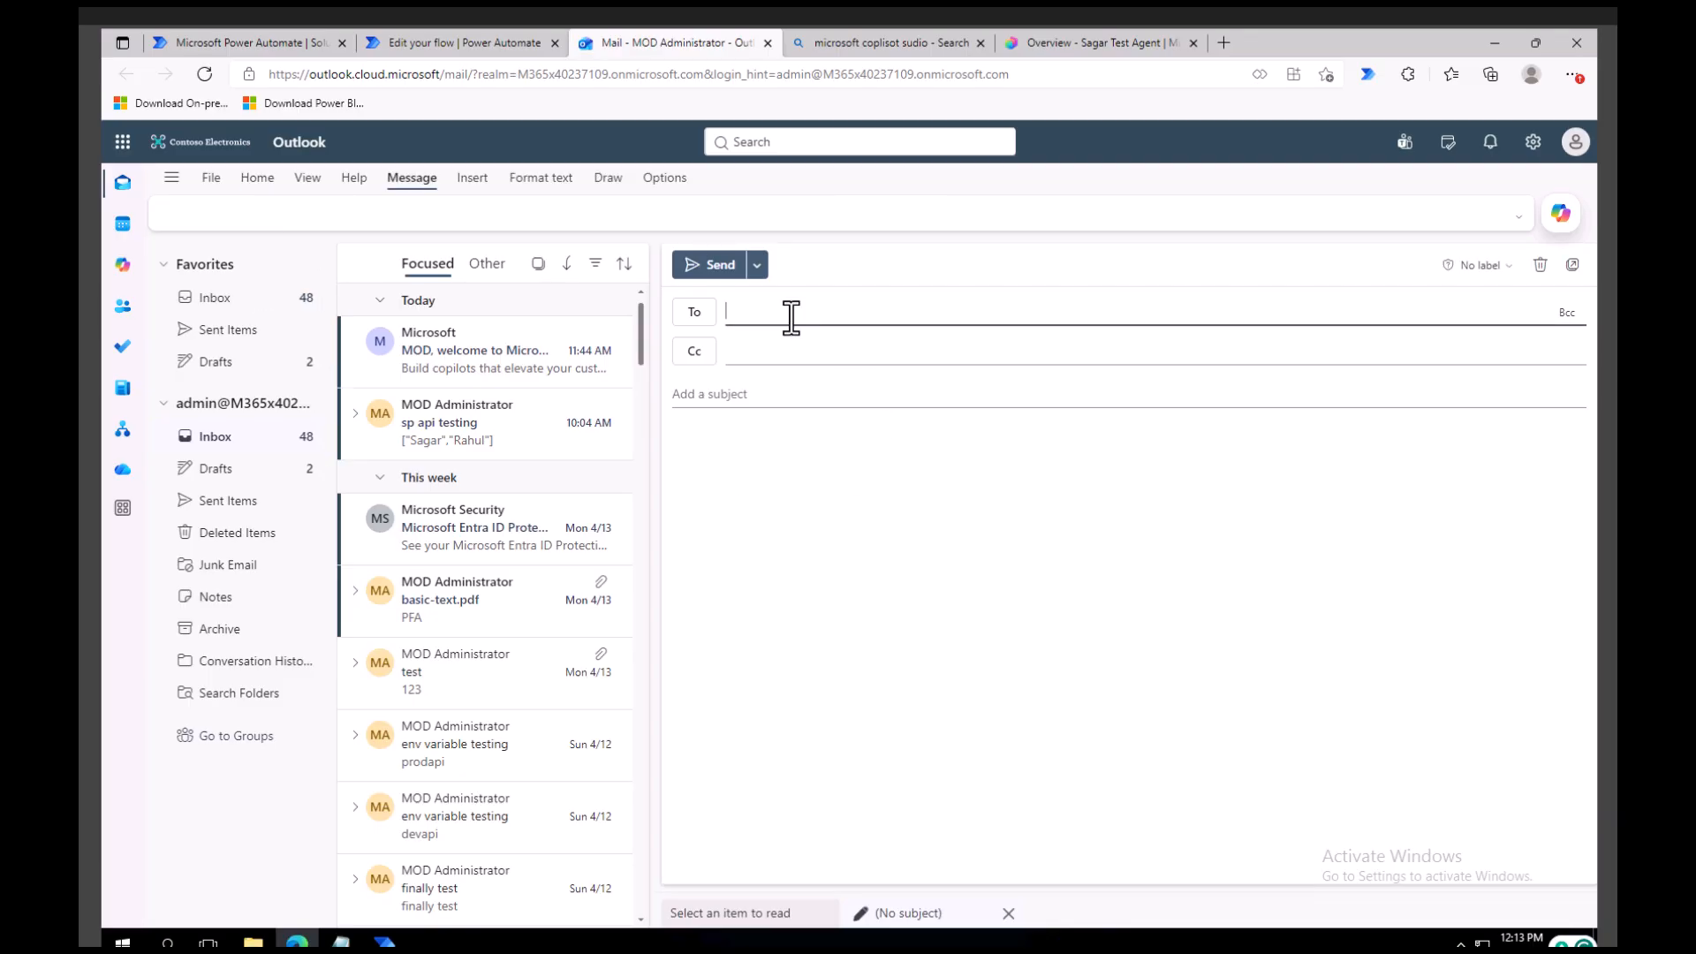
text(mod)
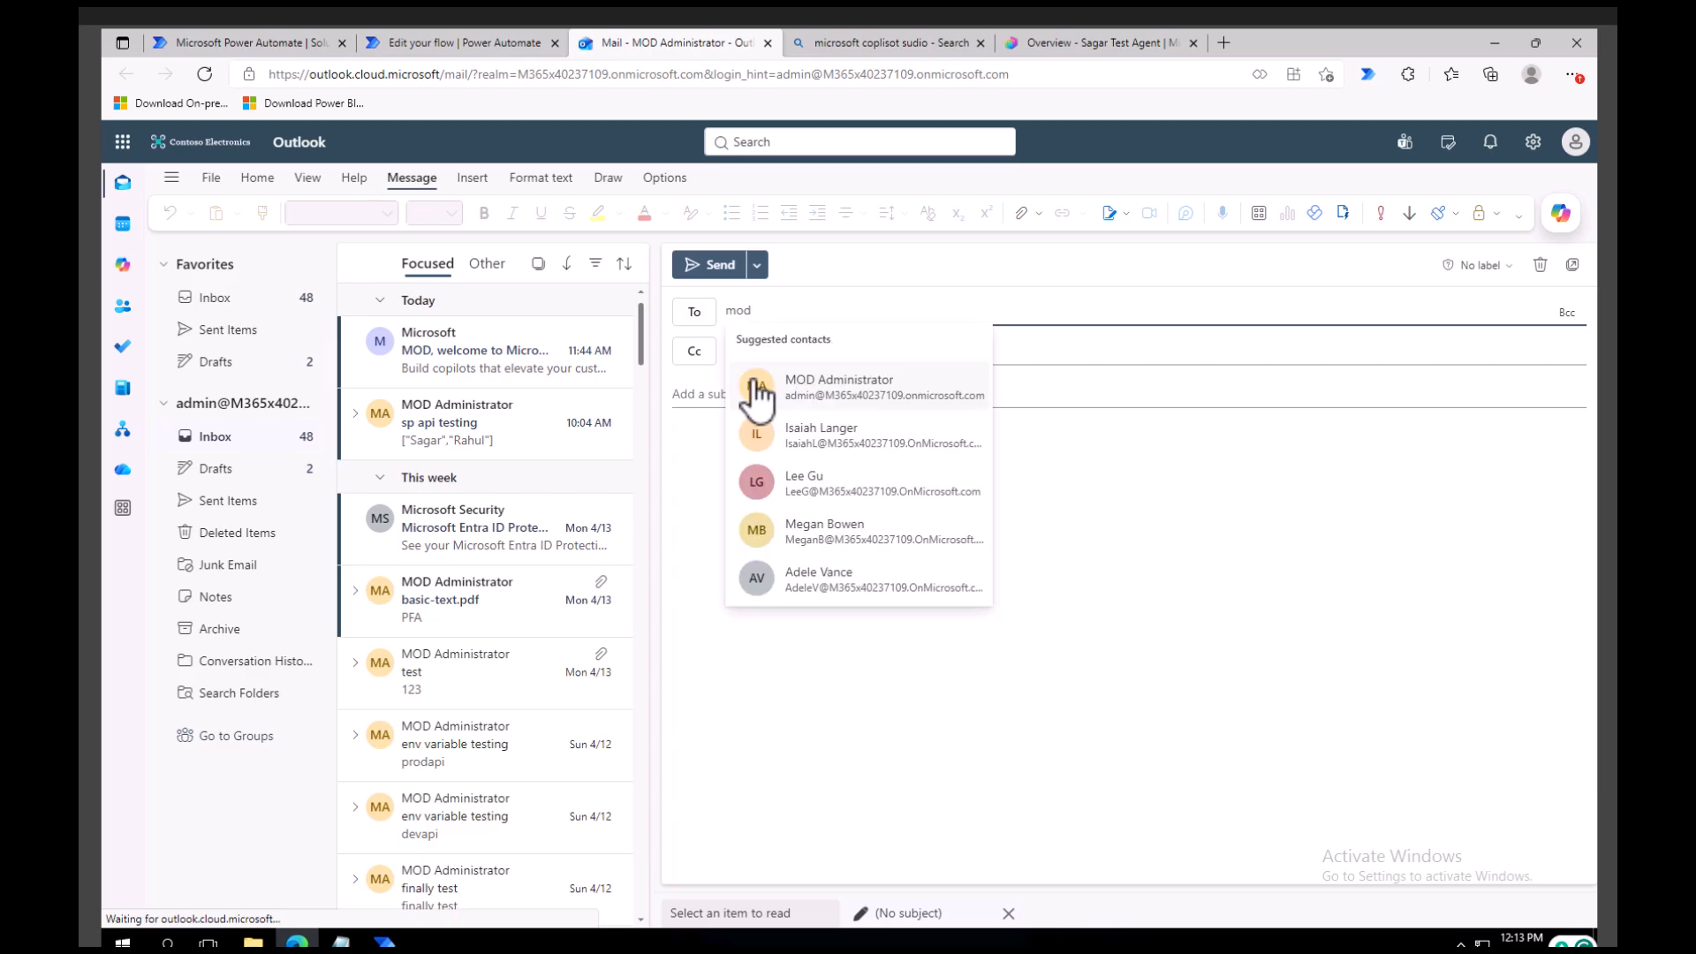
click(816, 399)
click(740, 391)
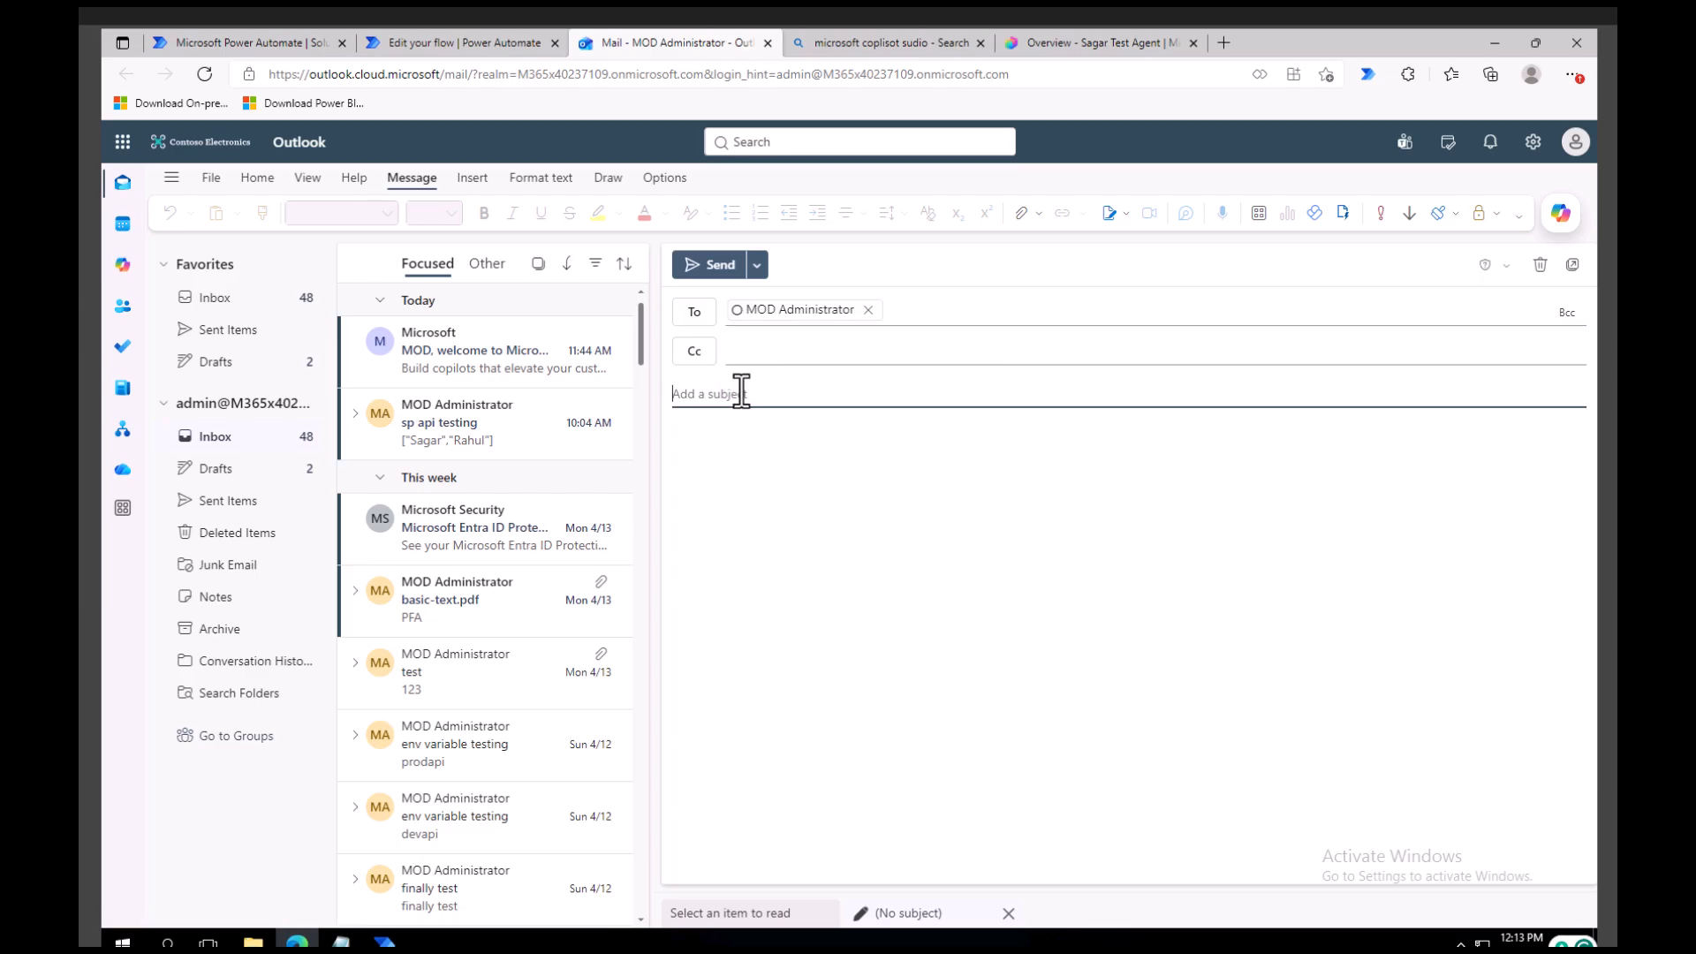
click(740, 434)
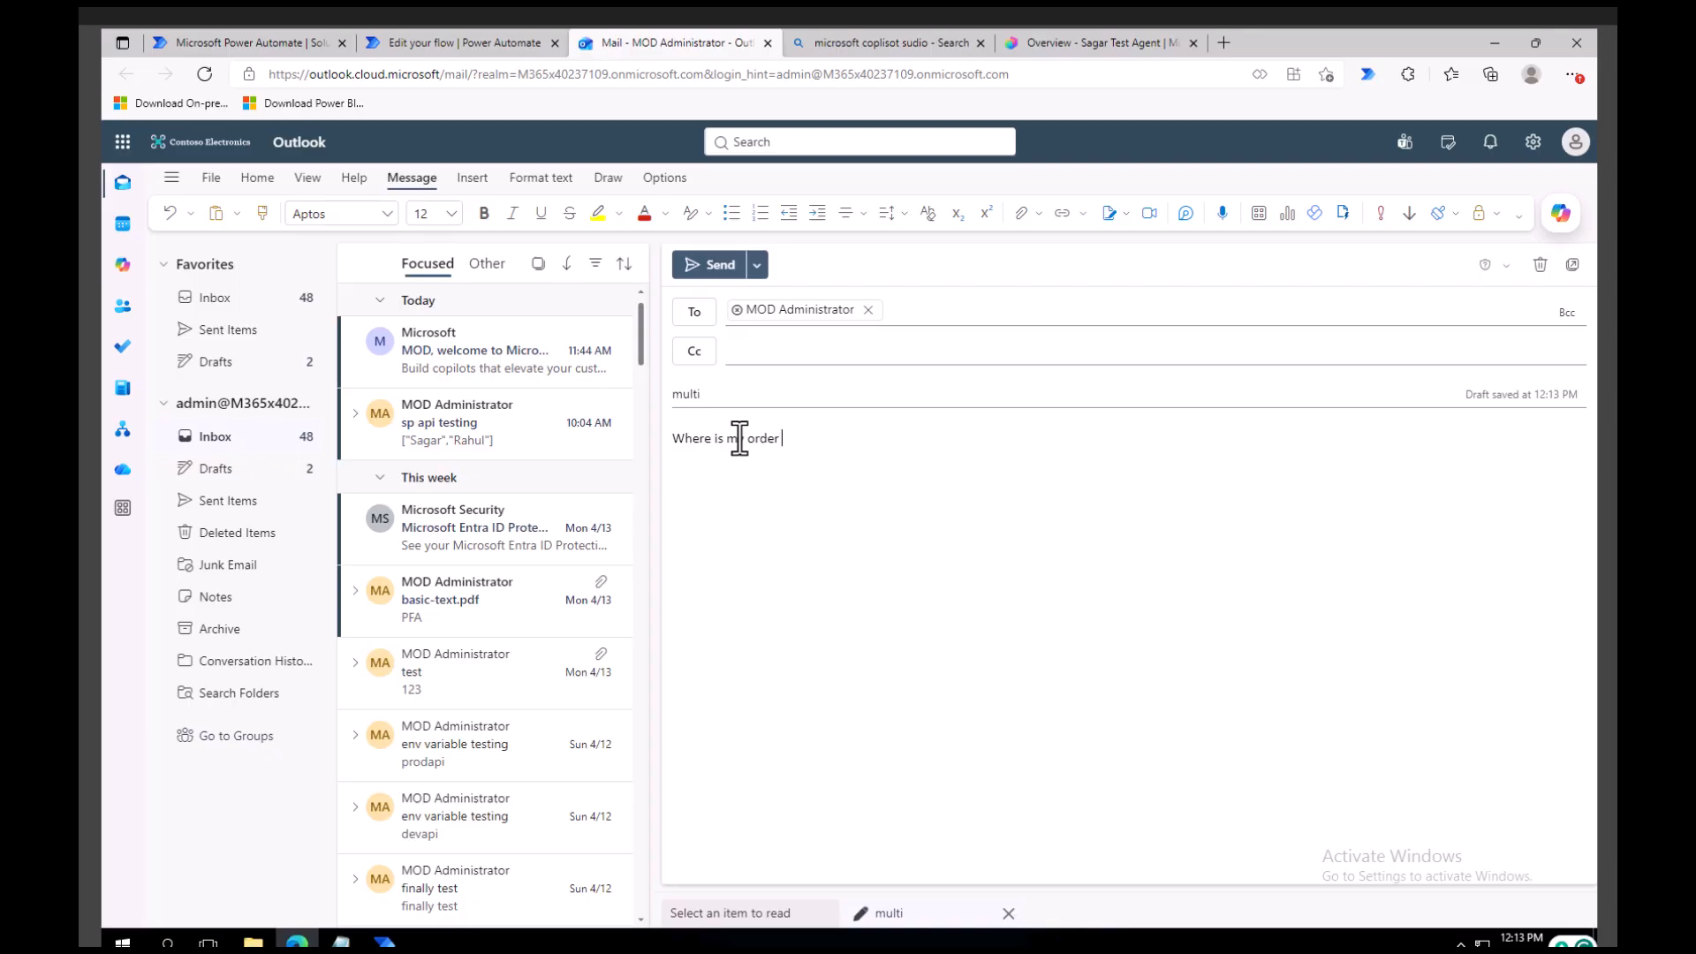
click(714, 266)
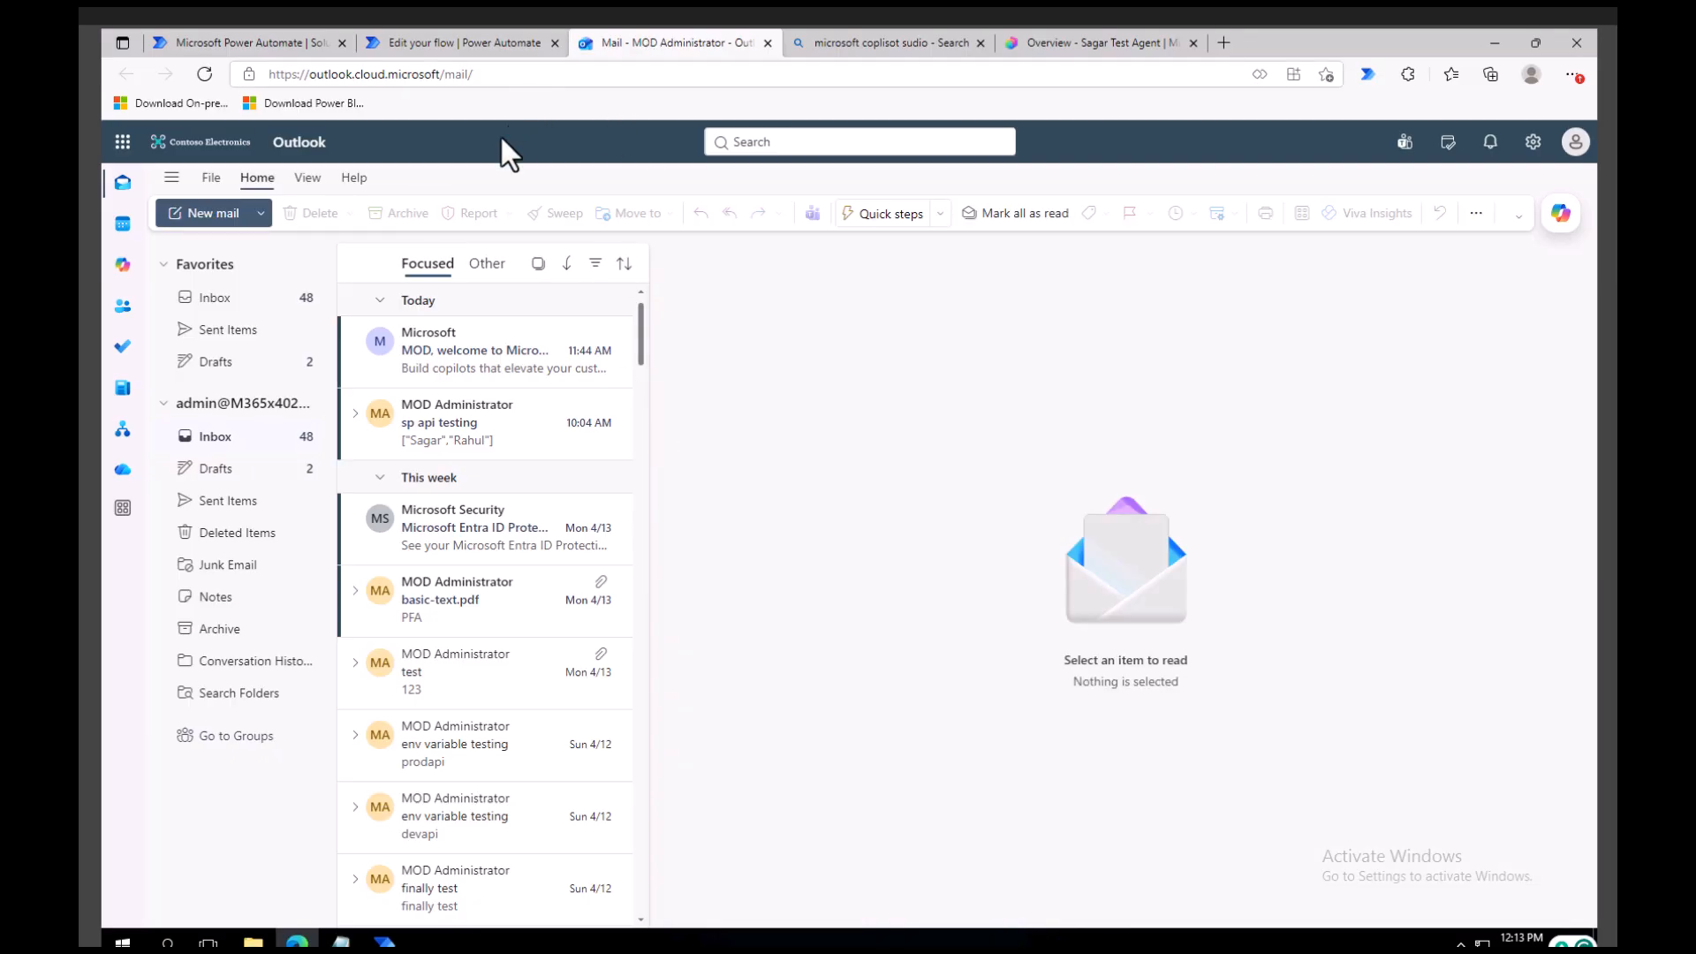
Open the newly received "multi" email in the Outlook inbox.
click(449, 39)
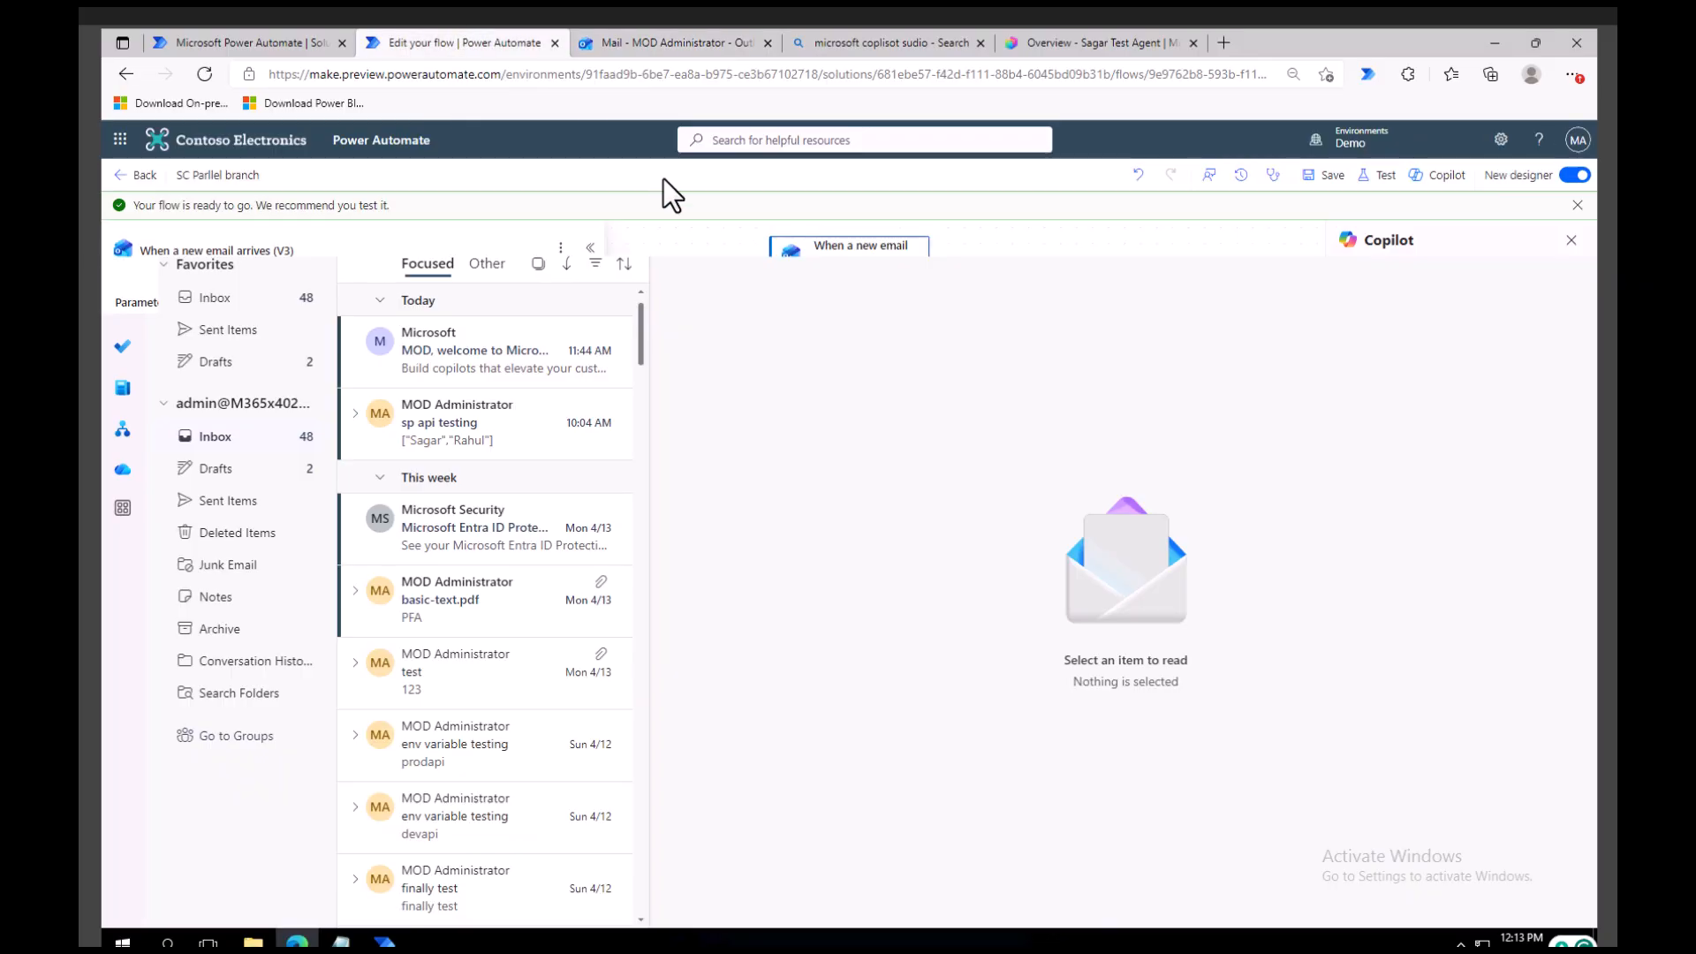
click(635, 44)
click(497, 363)
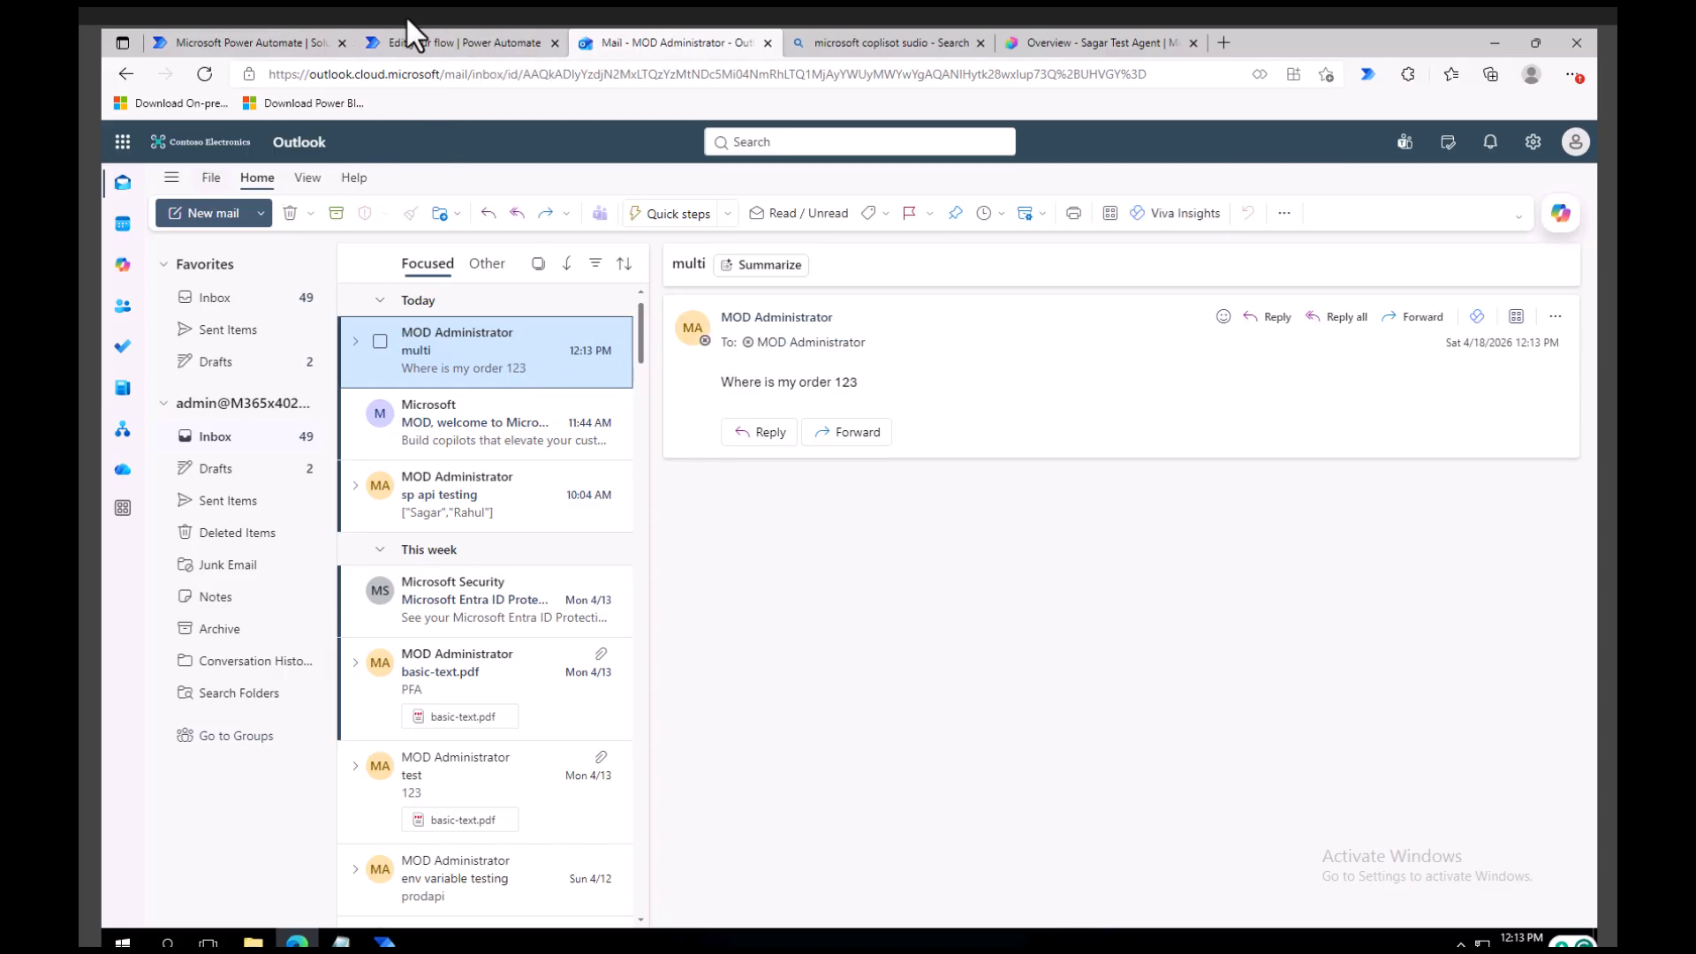
From the flow's browser tab, open SharePoint and Microsoft Teams in new tabs.
click(441, 43)
click(121, 140)
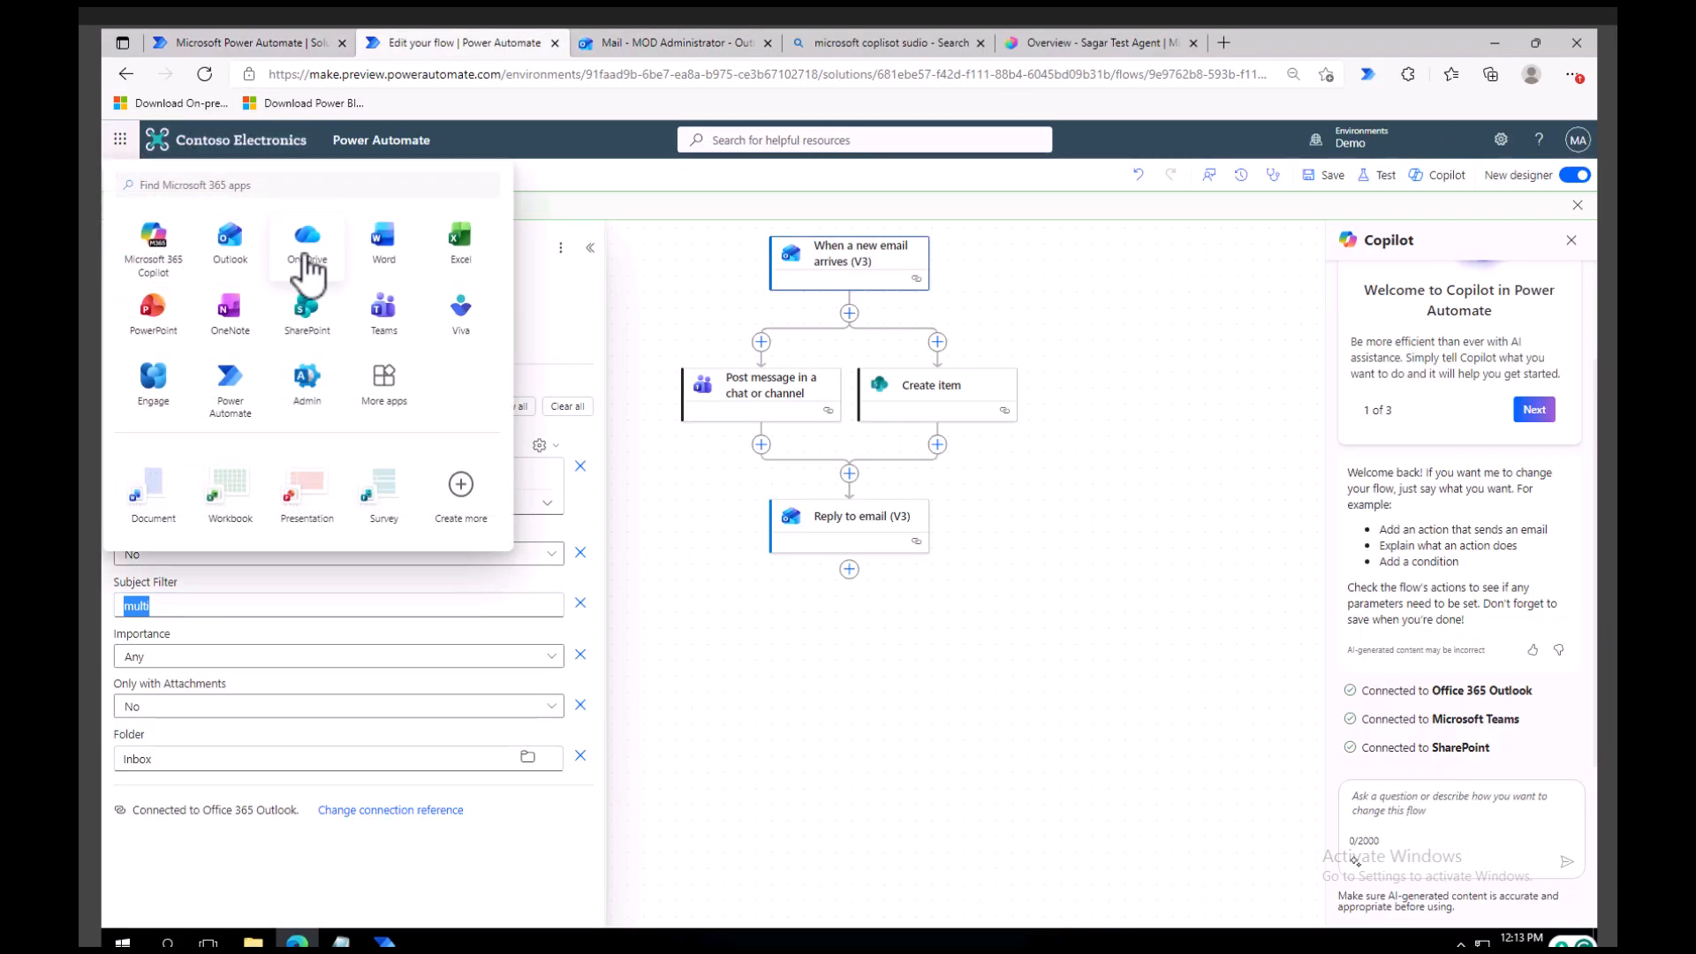
click(314, 324)
click(415, 42)
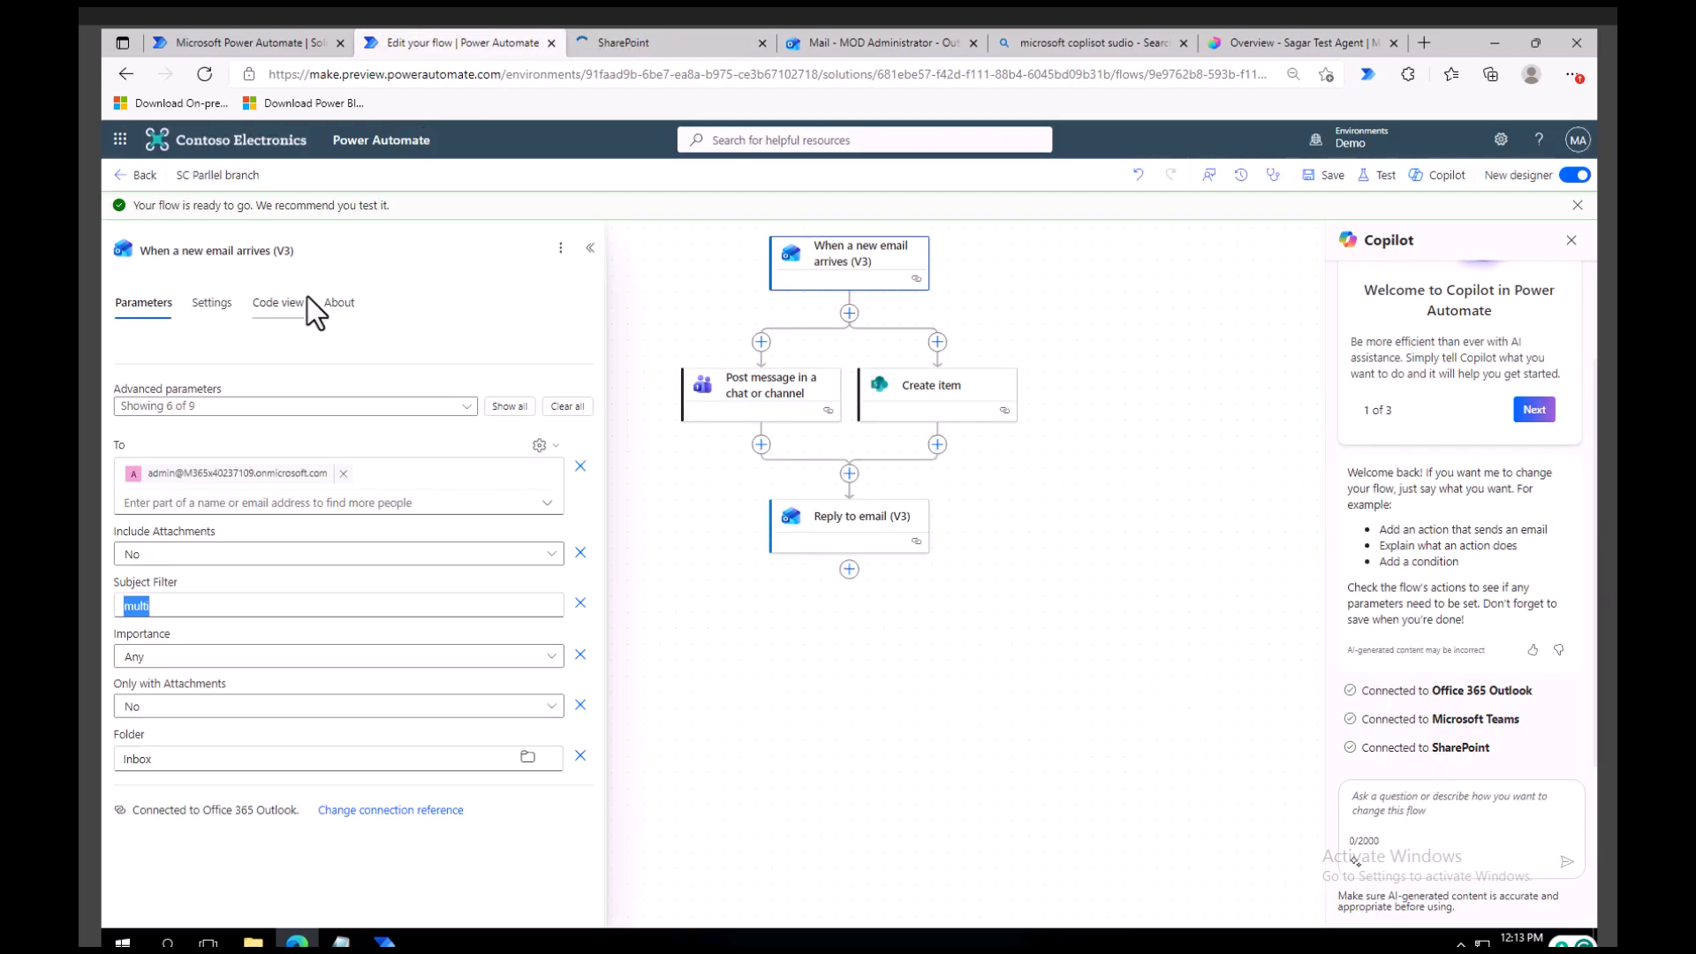
click(120, 139)
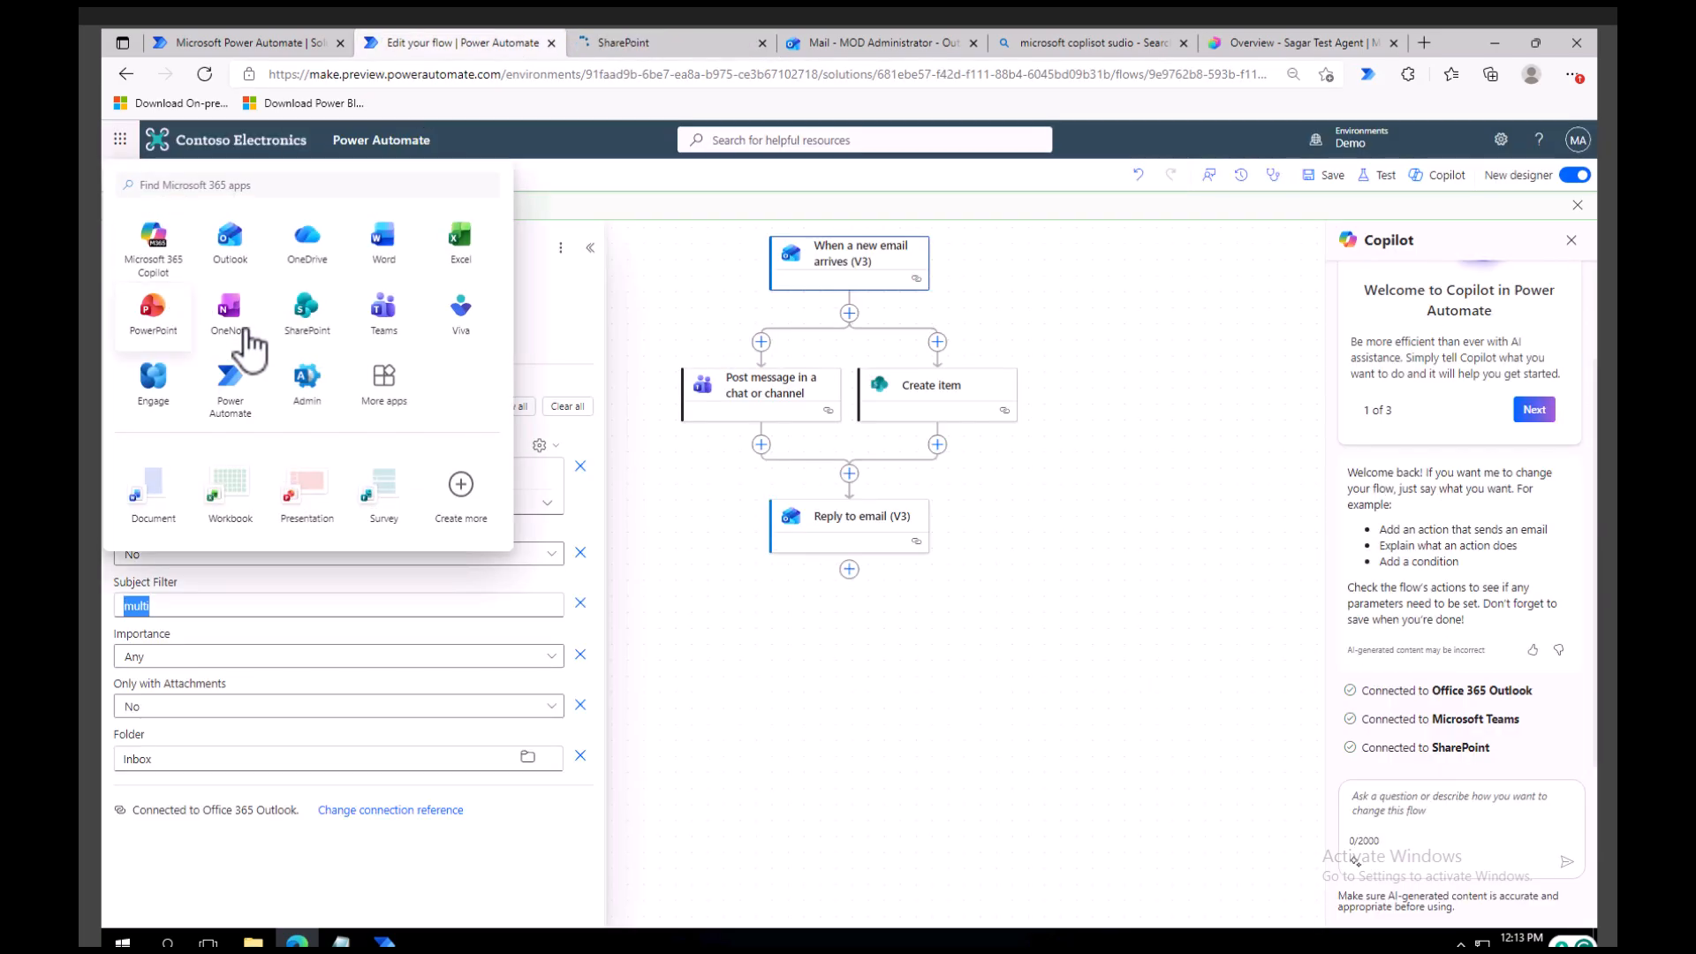
click(379, 328)
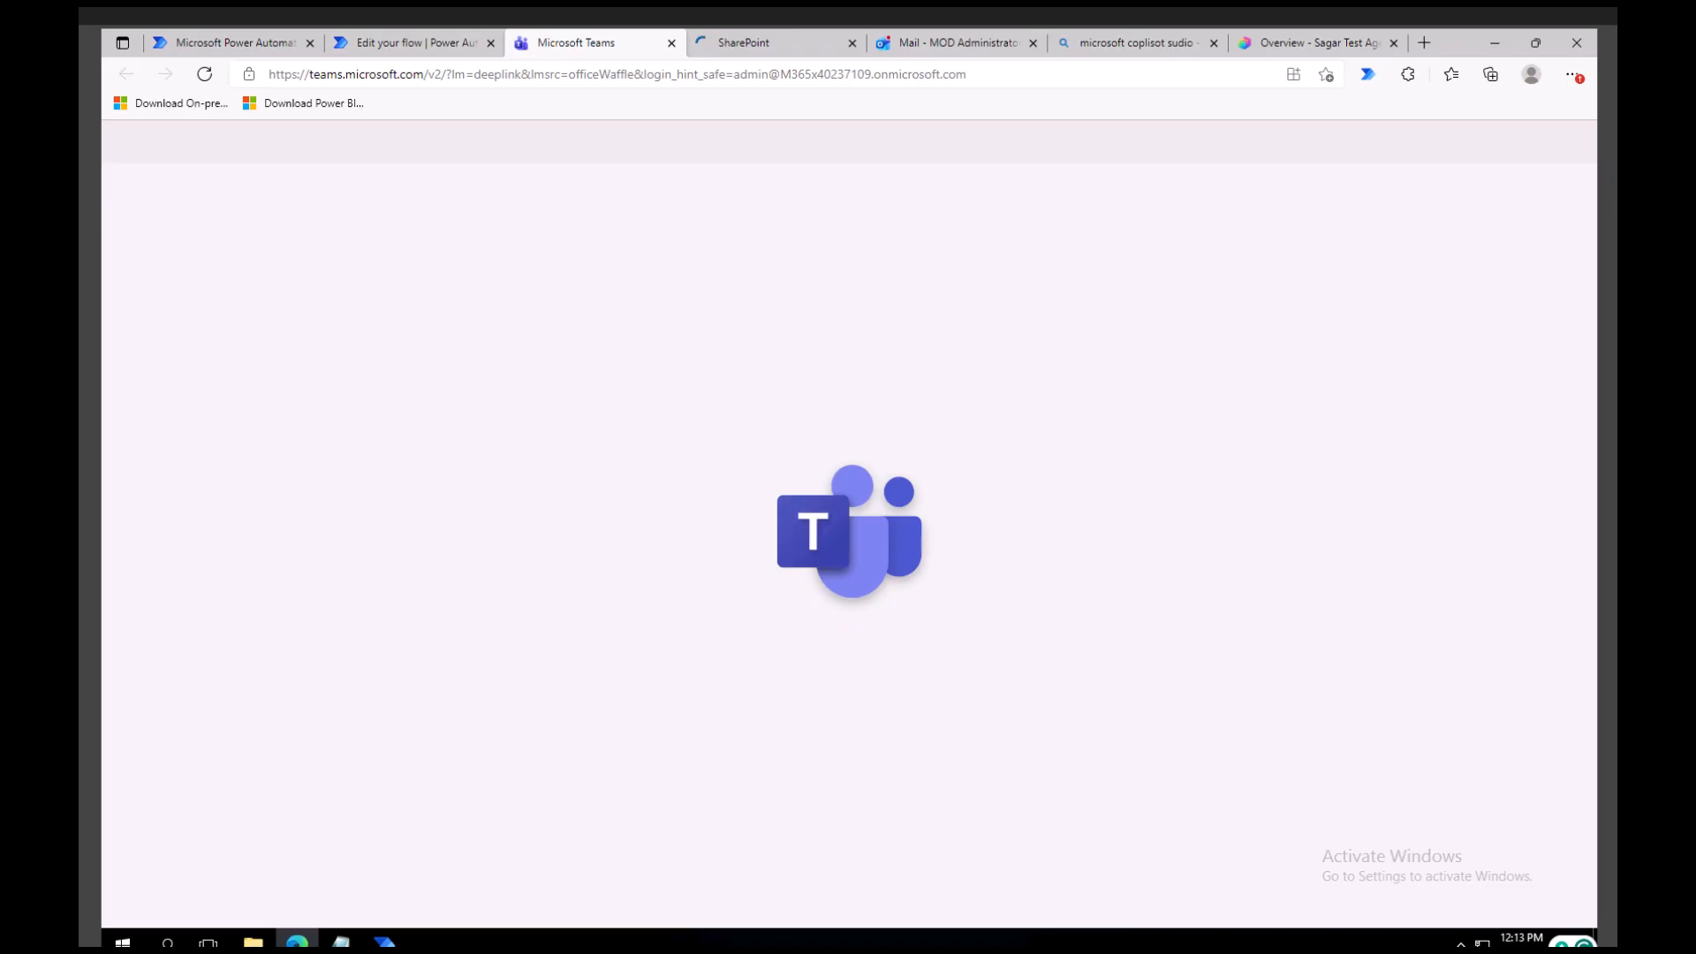
Switch to Outlook and check the flow's automatic reply in the "multi" conversation.
click(936, 43)
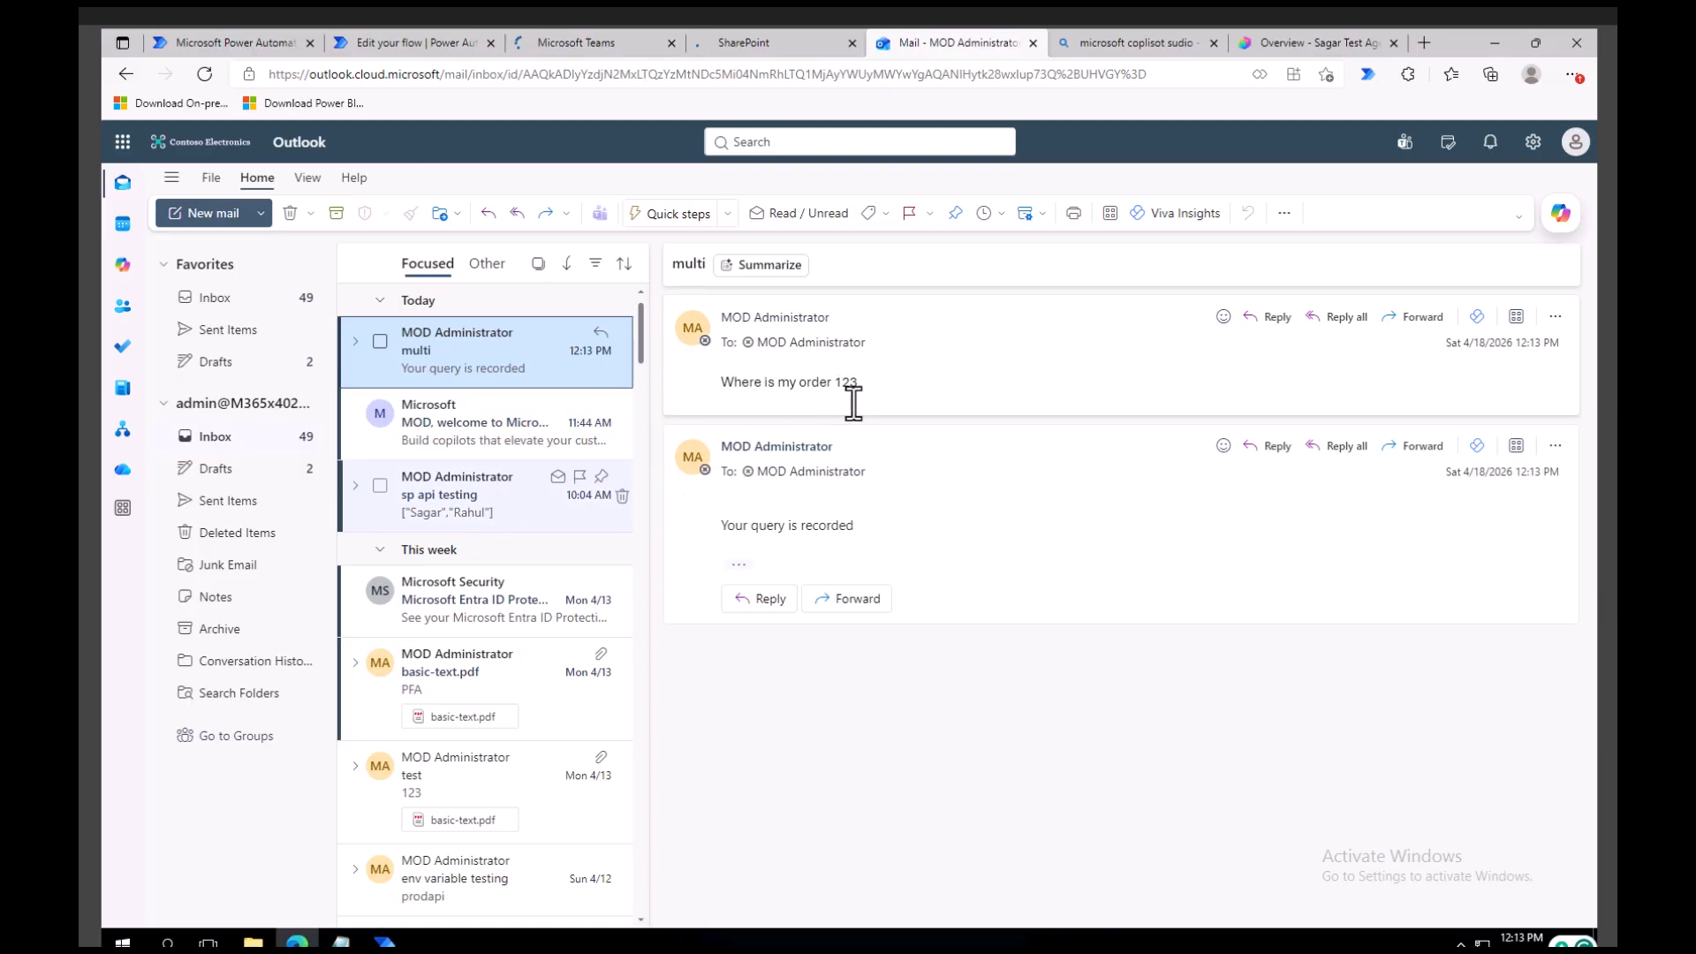
triple_click(700, 544)
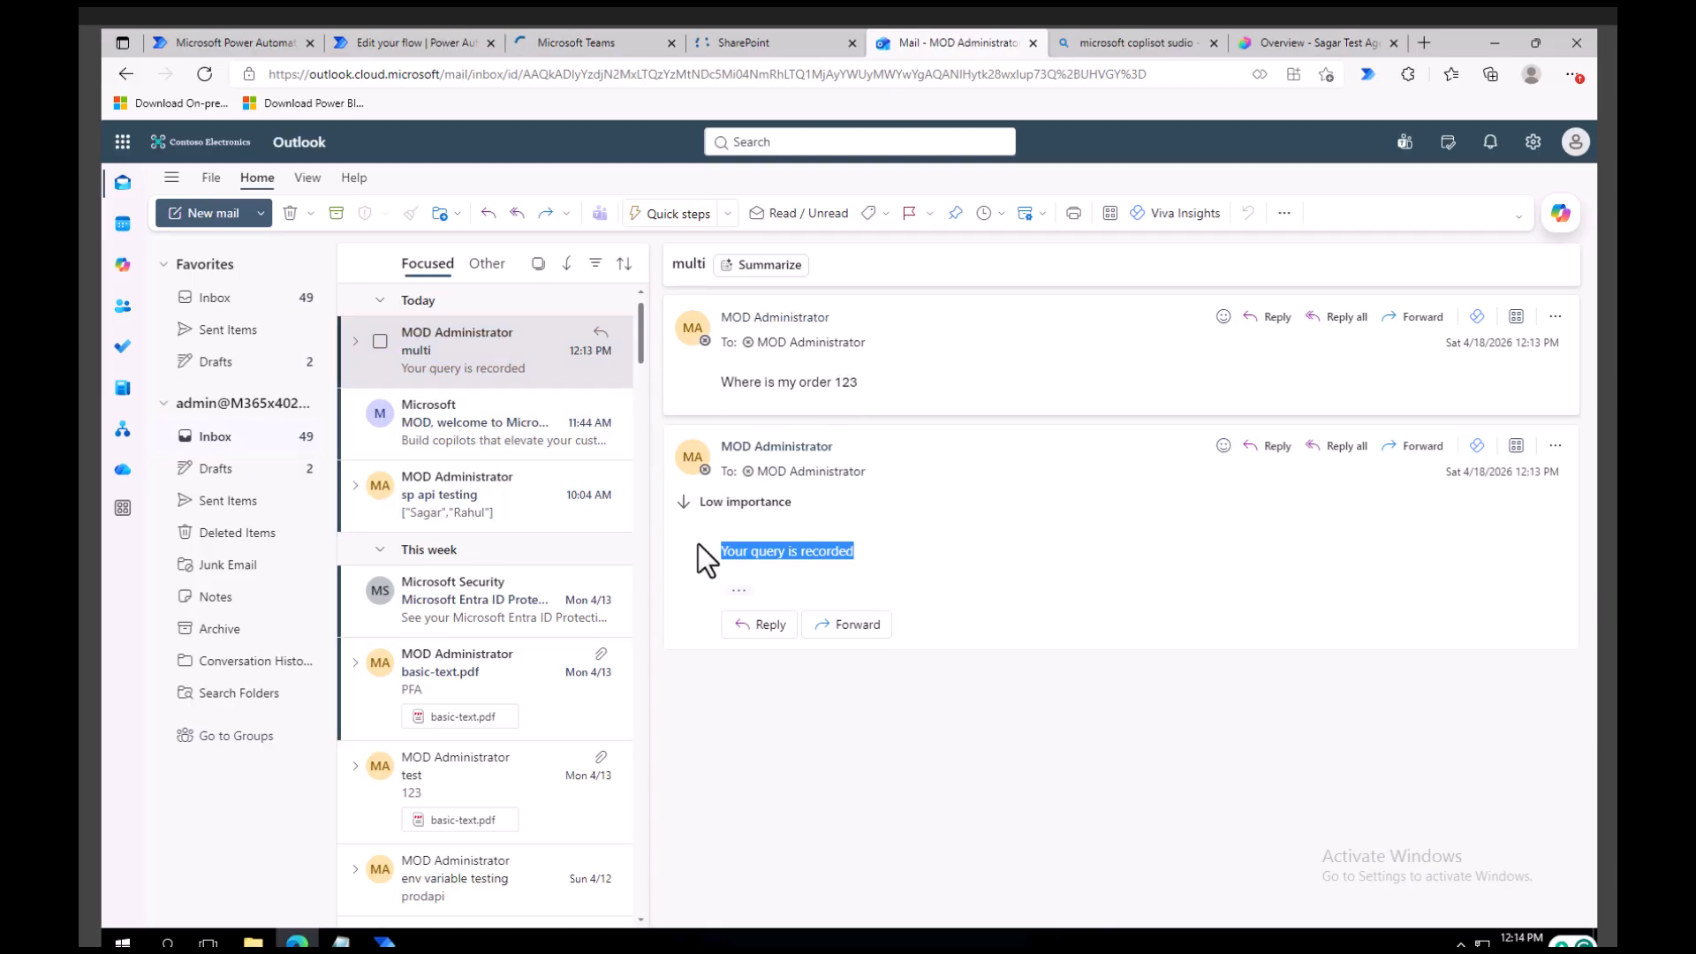
Switch to SharePoint and open the first followed site, which holds the SCEmployee list.
click(749, 42)
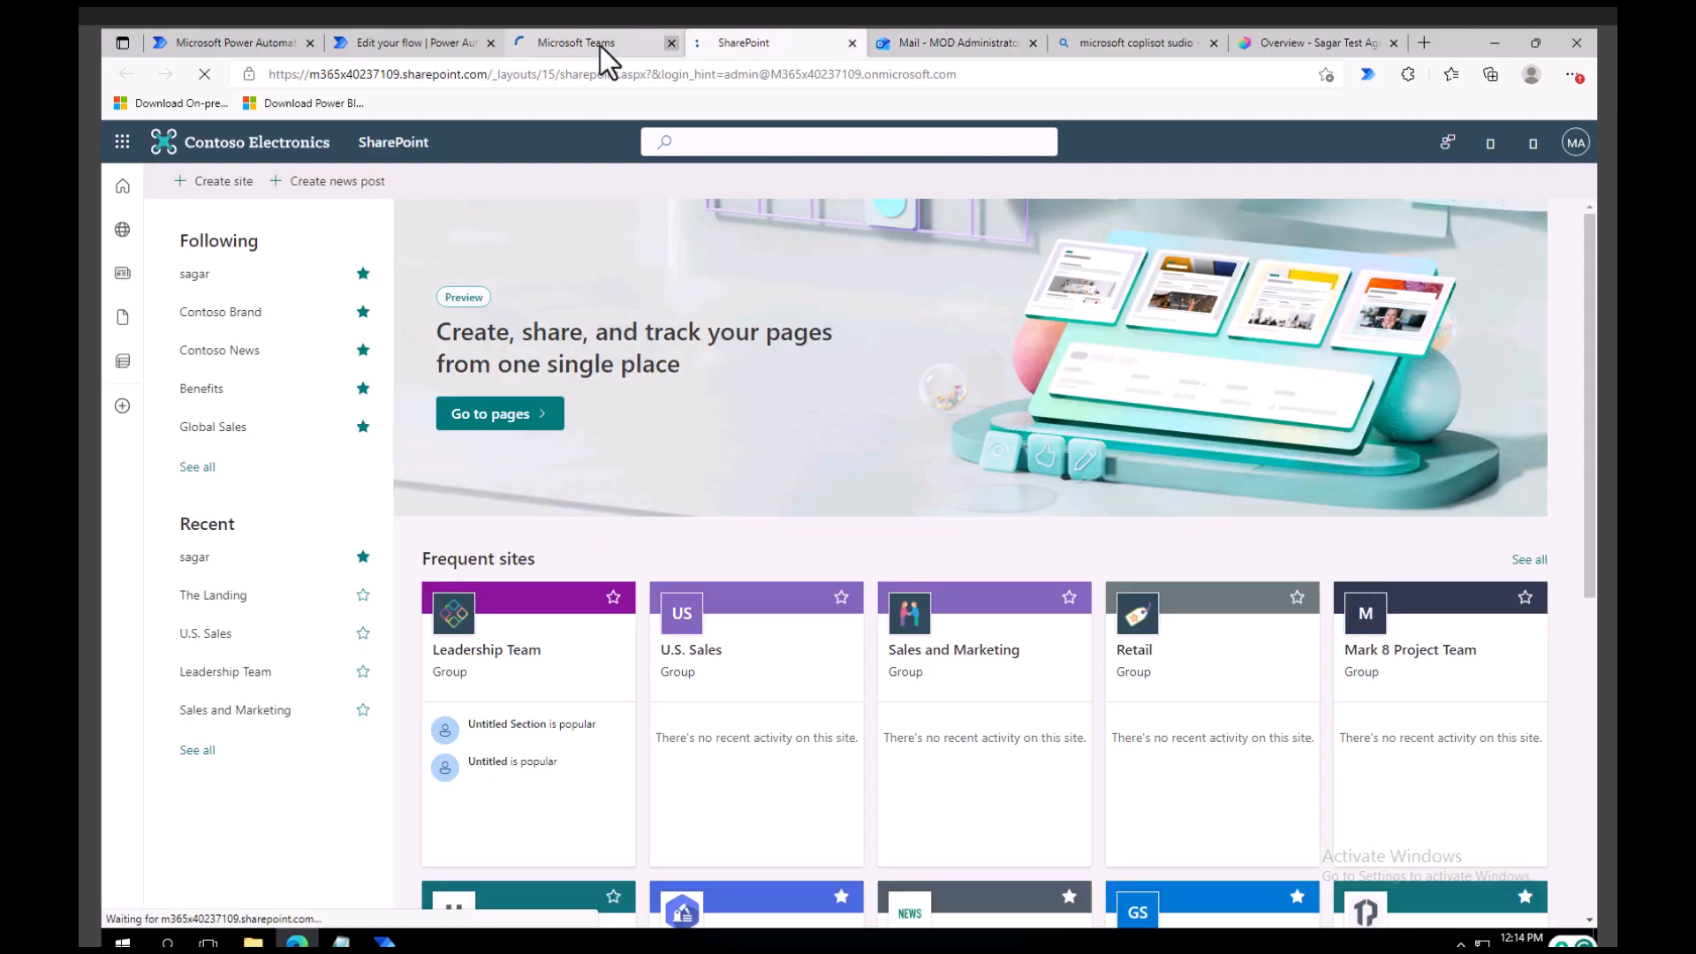
click(216, 280)
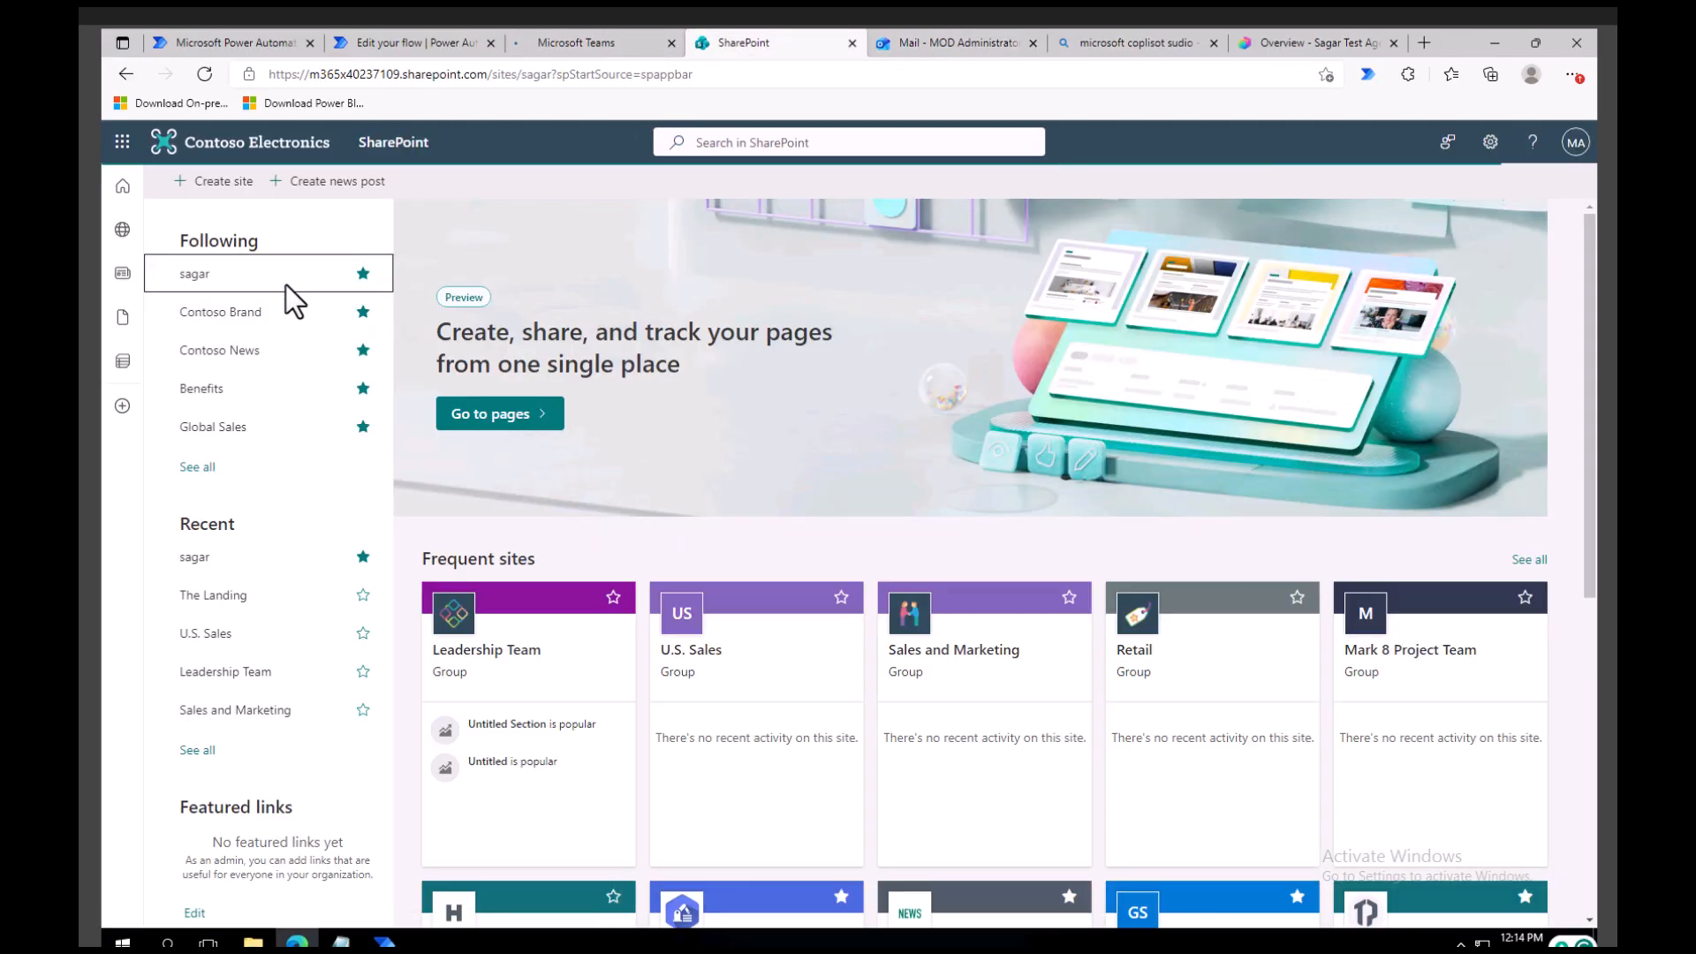
click(203, 279)
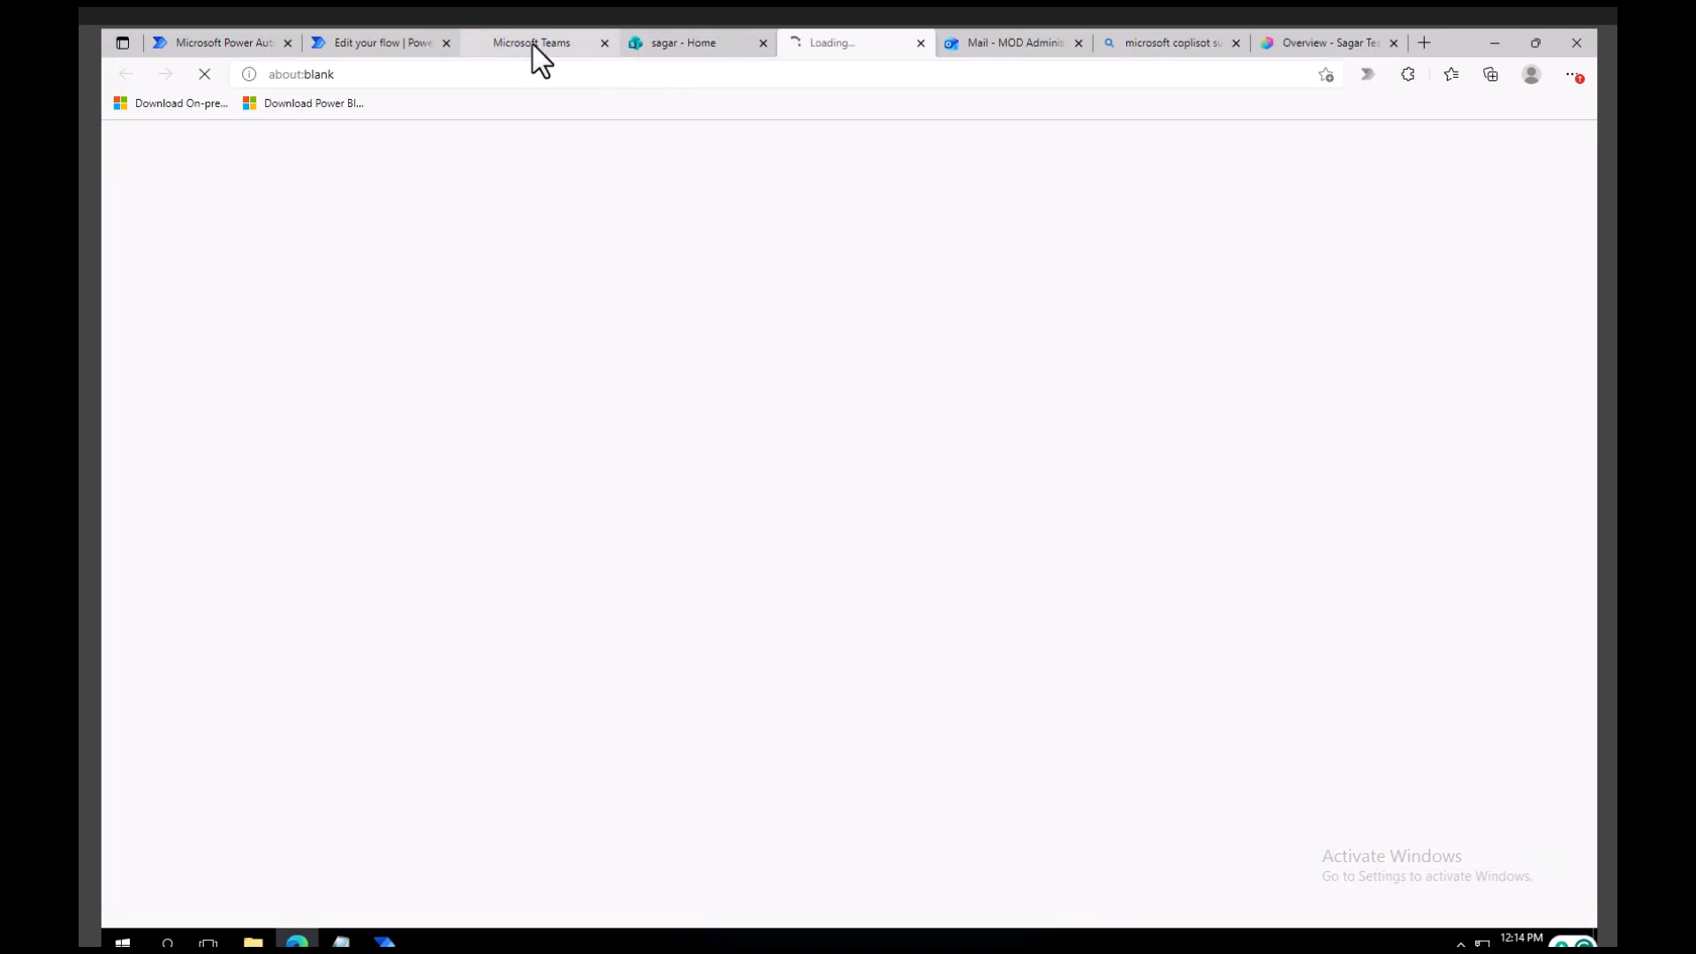
Check the flow's posts in the Microsoft Teams channel and its new items in the SharePoint SCEmployee list.
click(533, 44)
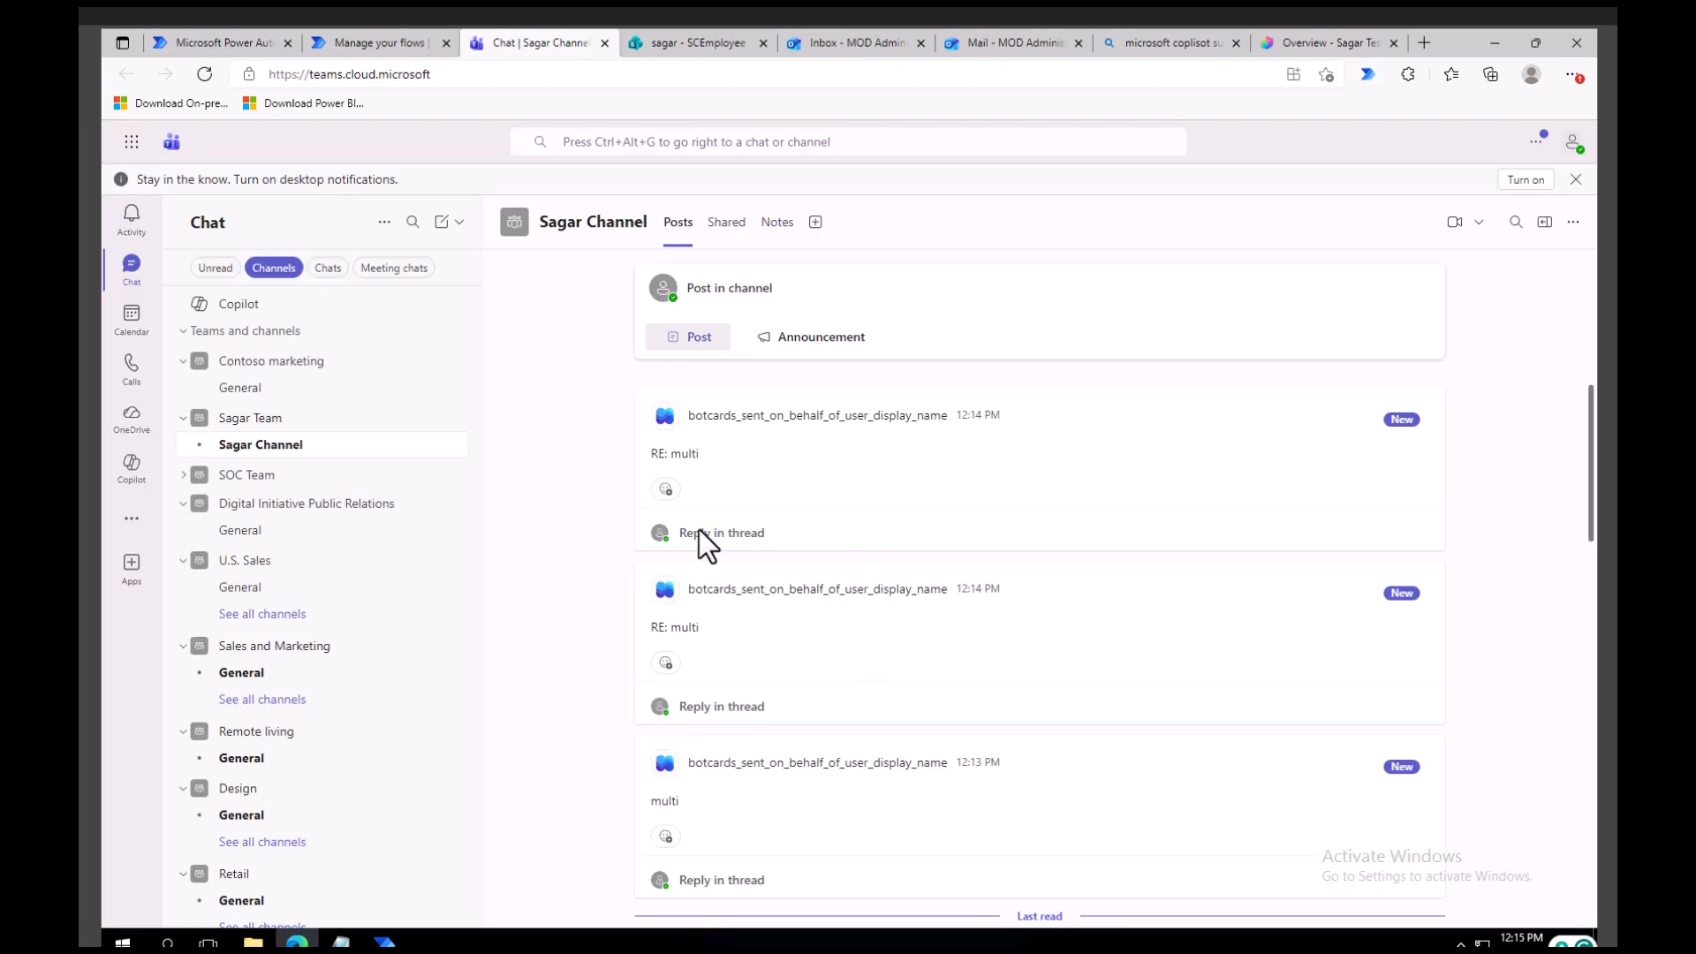
click(687, 46)
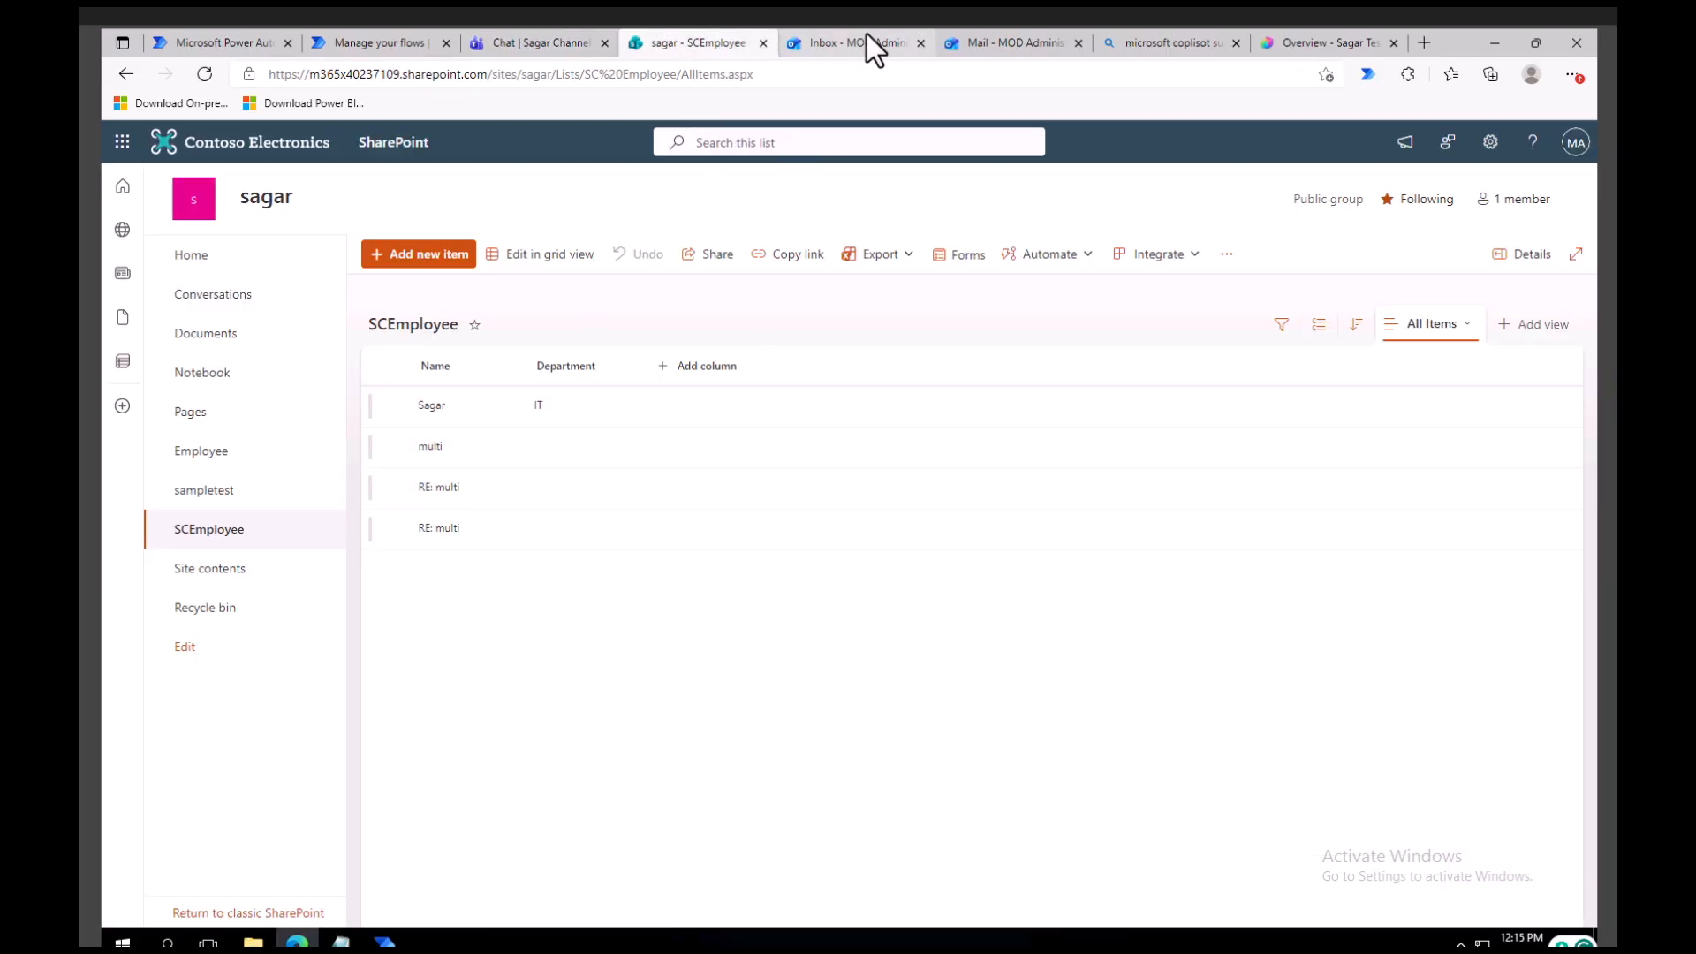
Review the SC Parllel branch flow's run history in Power Automate against the replies in the Outlook "multi" conversation.
click(368, 43)
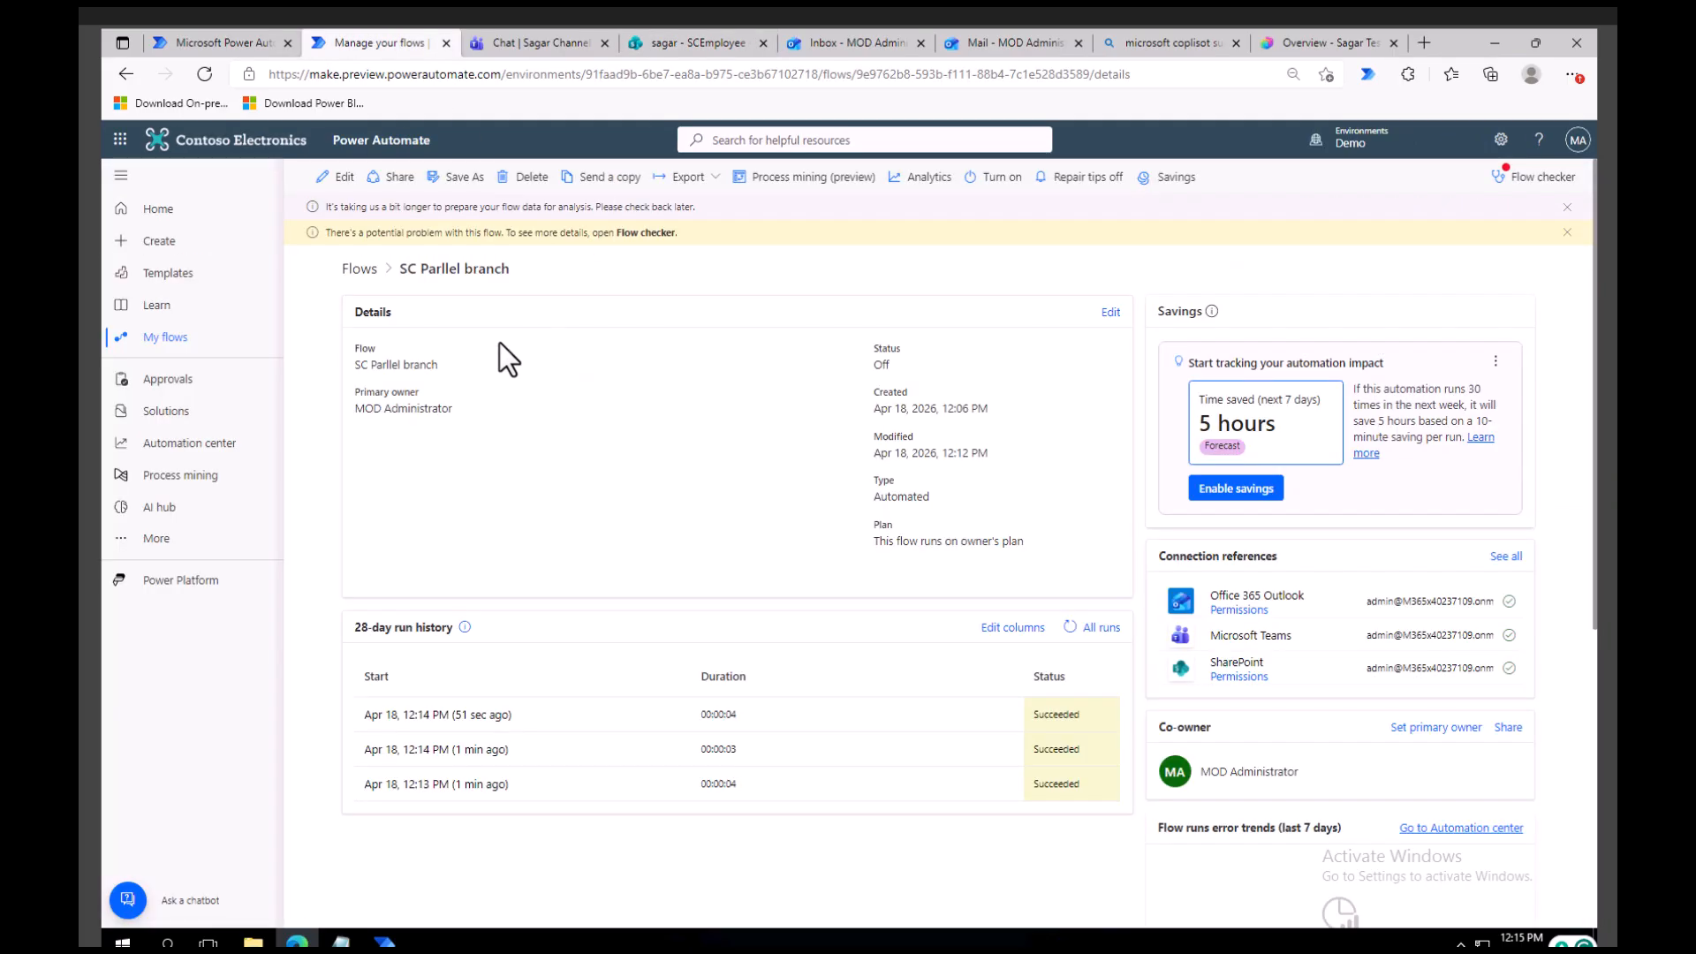
click(683, 46)
click(867, 44)
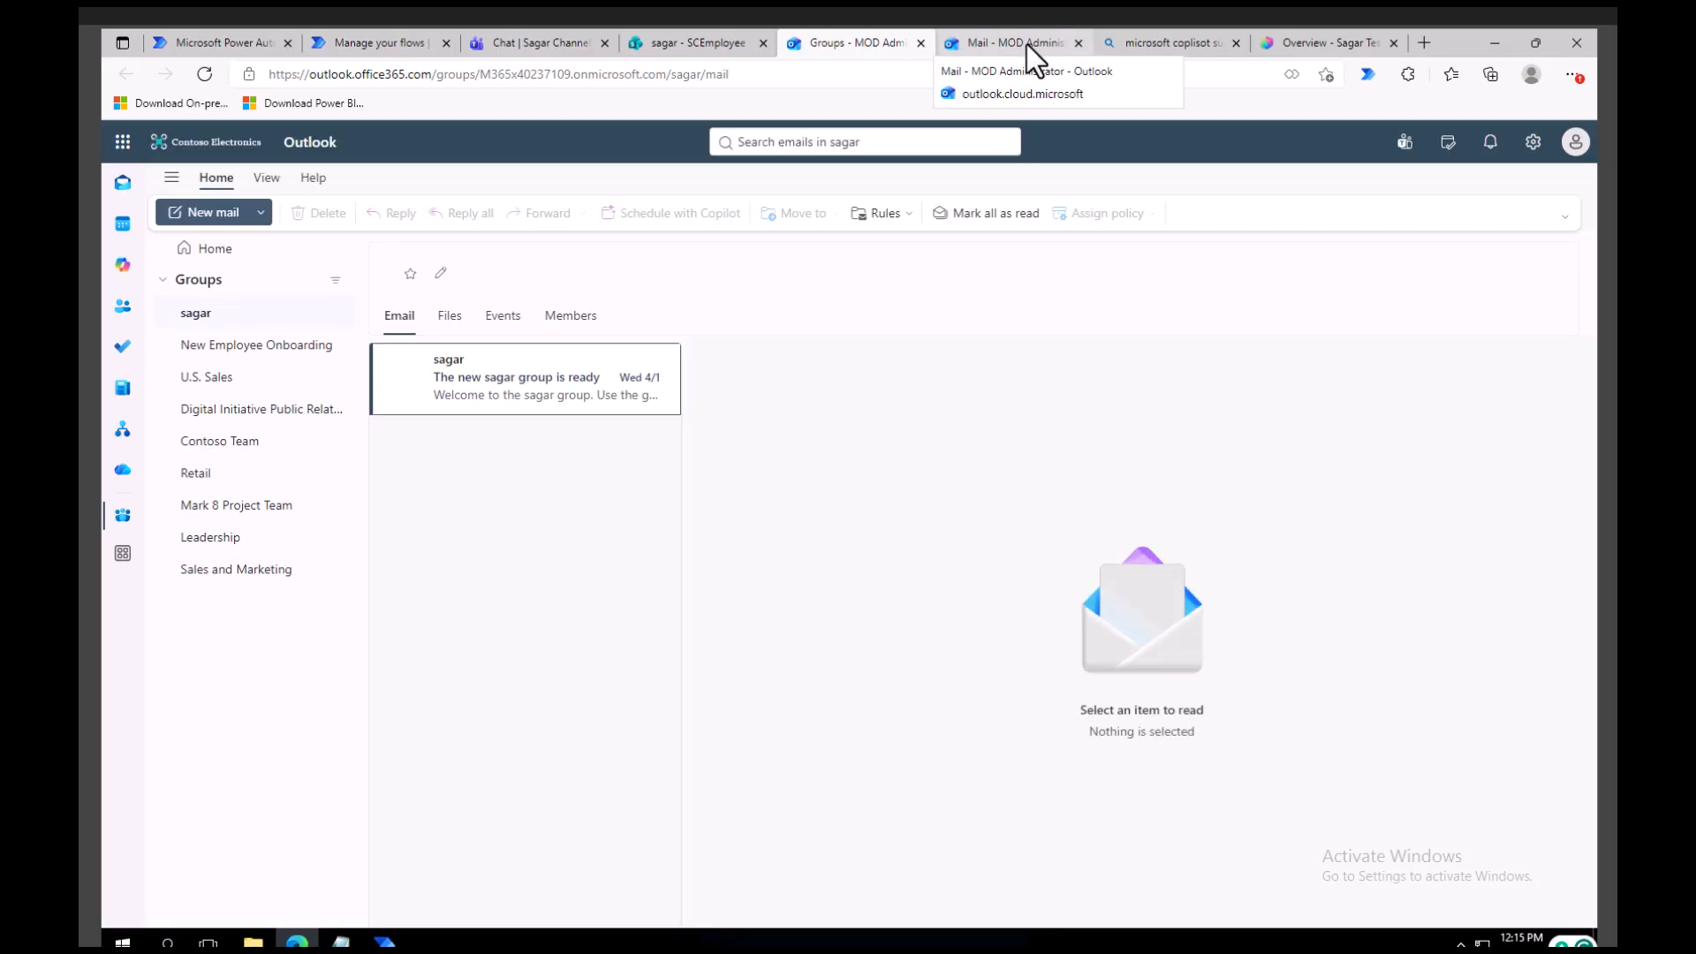
click(1026, 44)
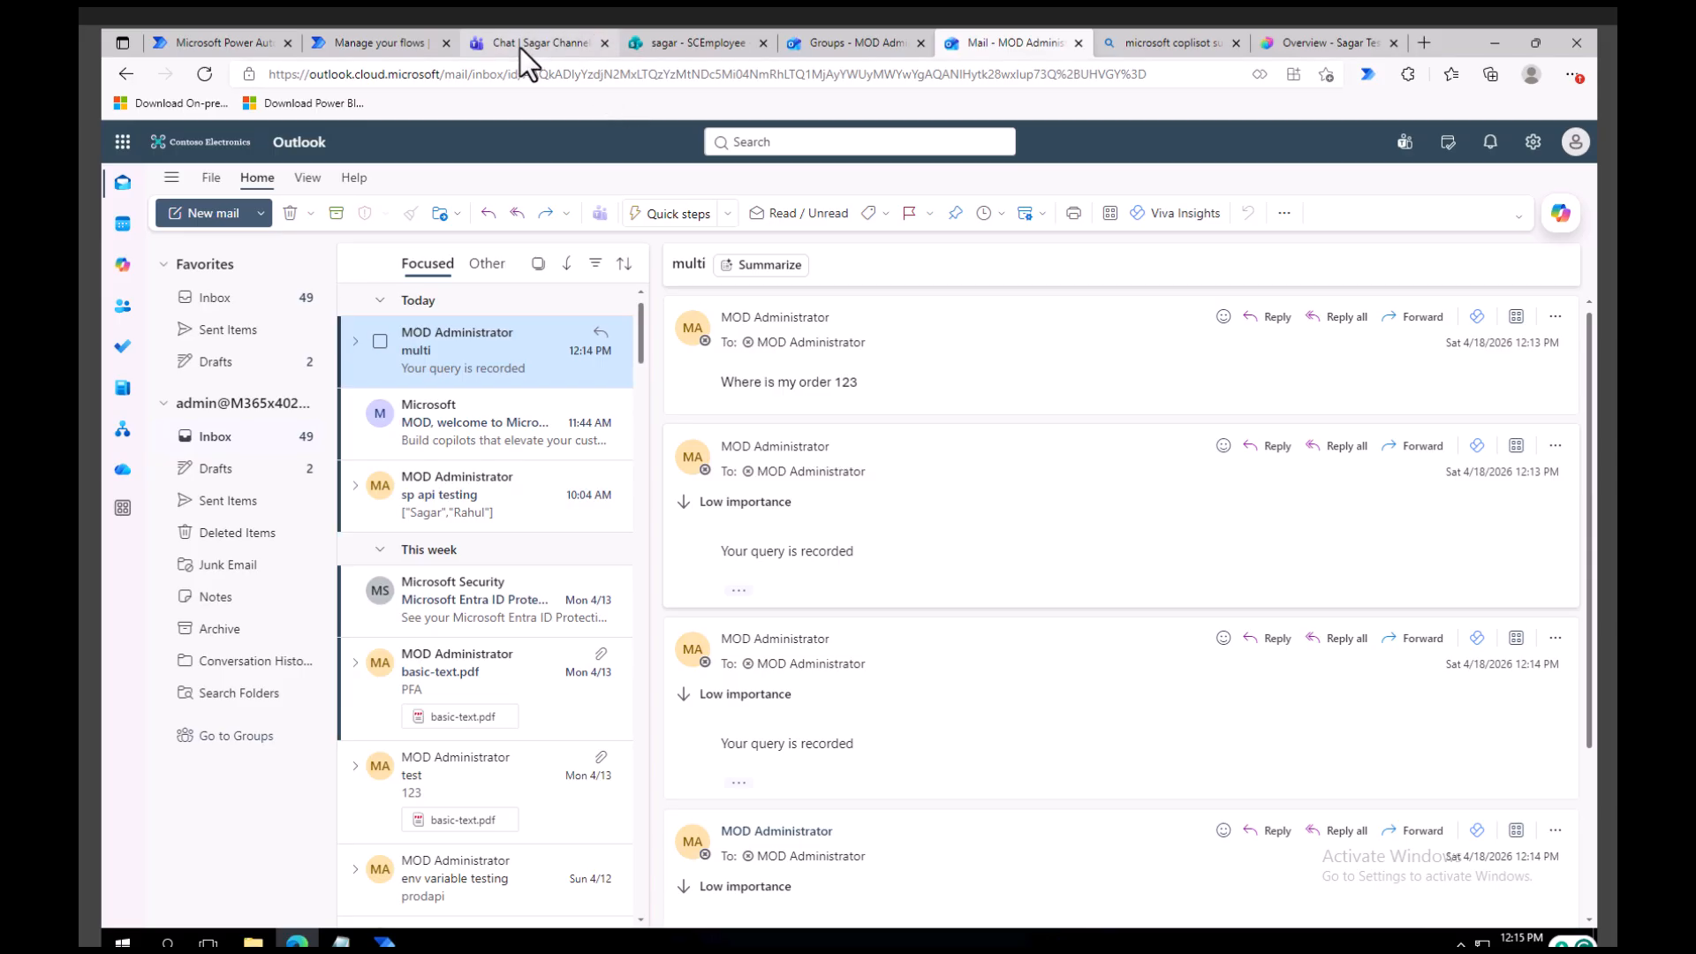
click(378, 43)
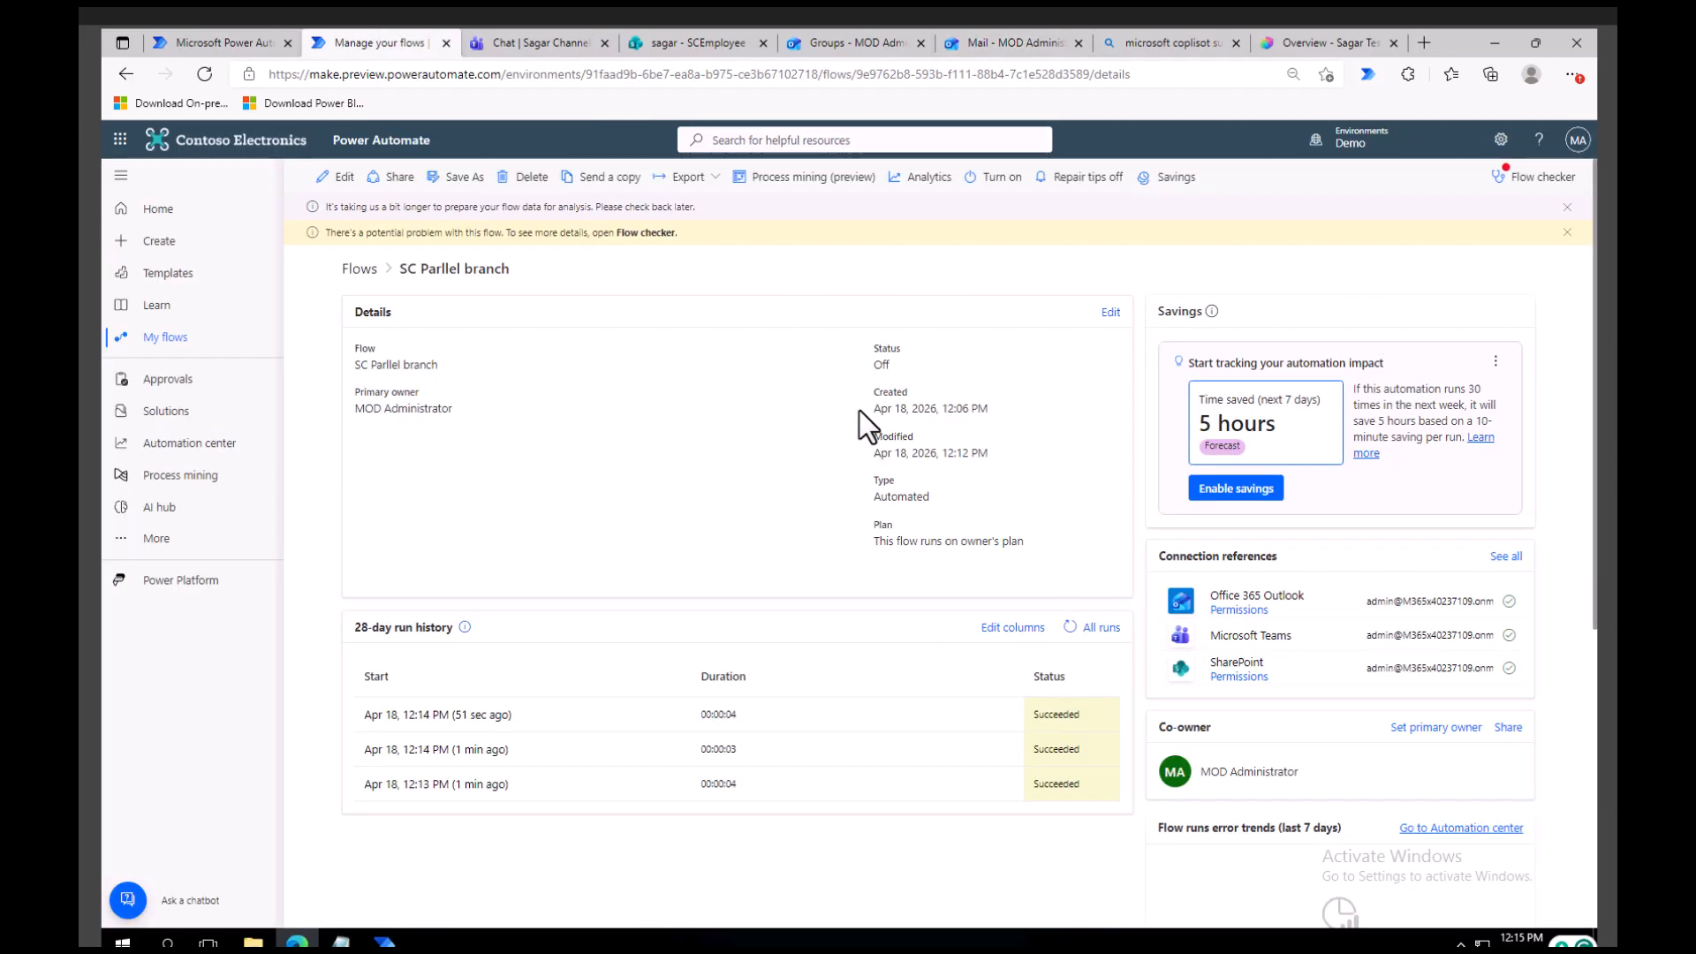